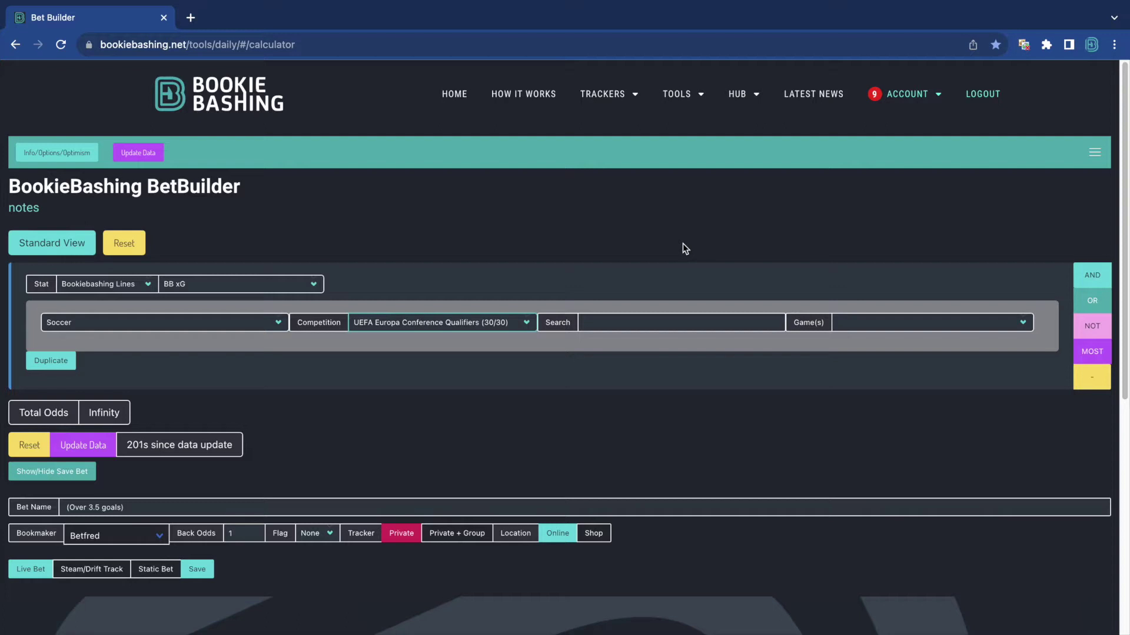
Step: Choose the FIFA Women's World Cup competition and the Nigeria (W) v Canada (W) game
click(602, 94)
mouse_move(606, 94)
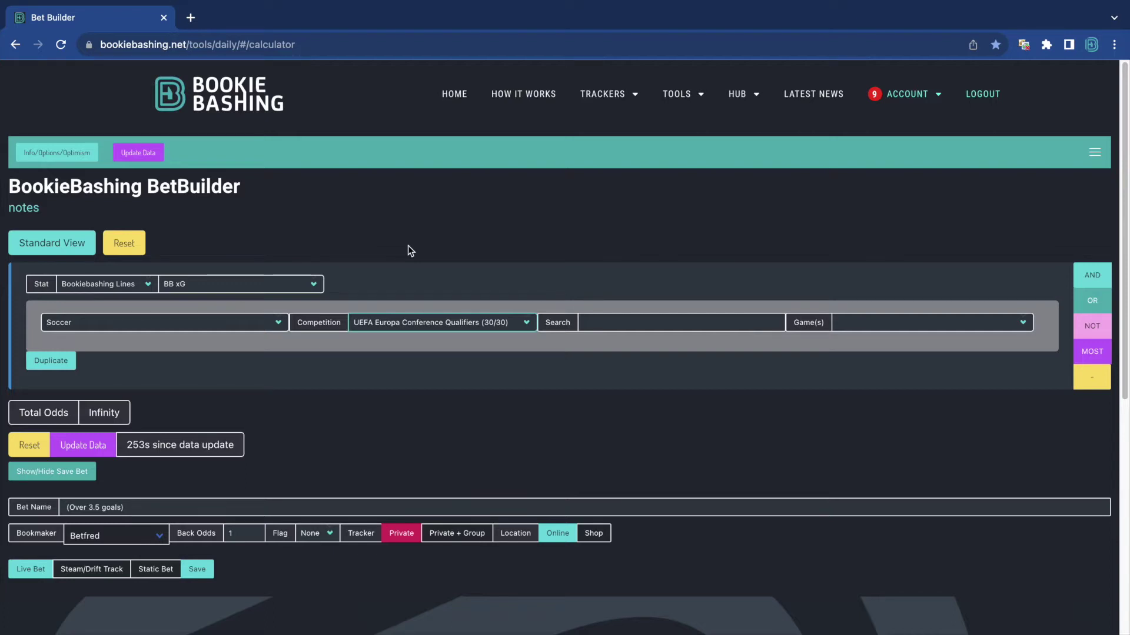
click(514, 331)
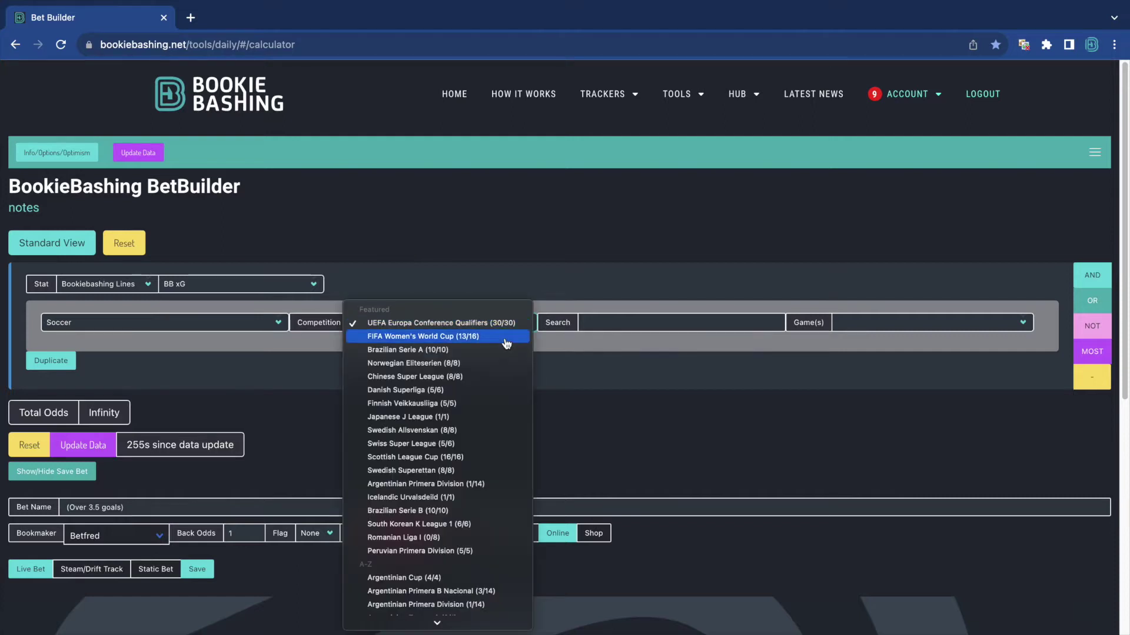
click(504, 343)
click(853, 331)
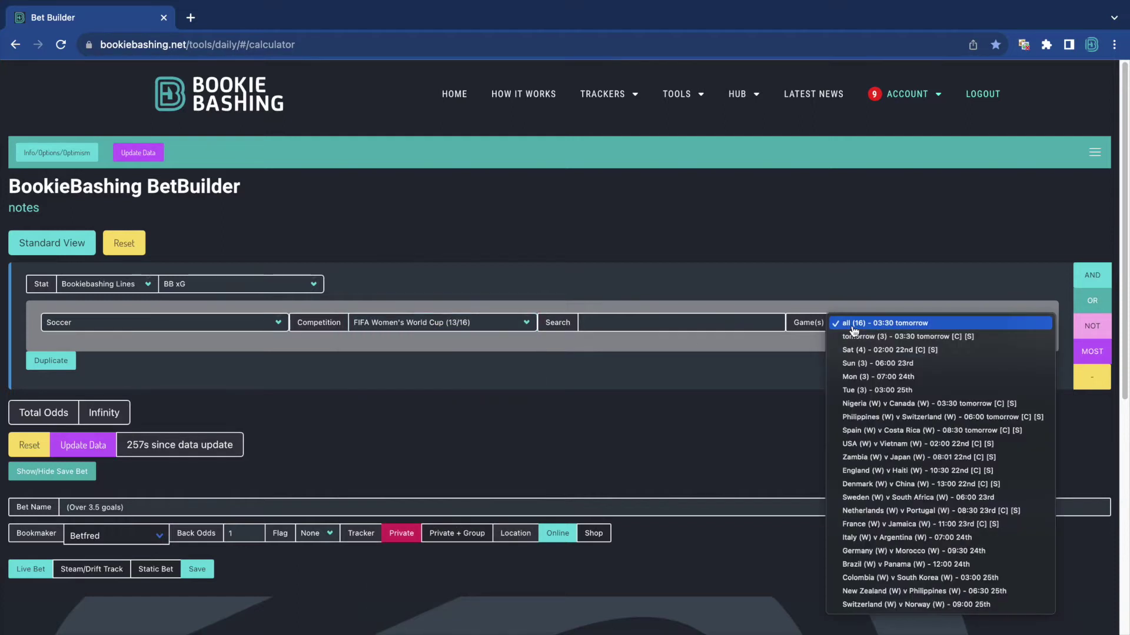
click(899, 406)
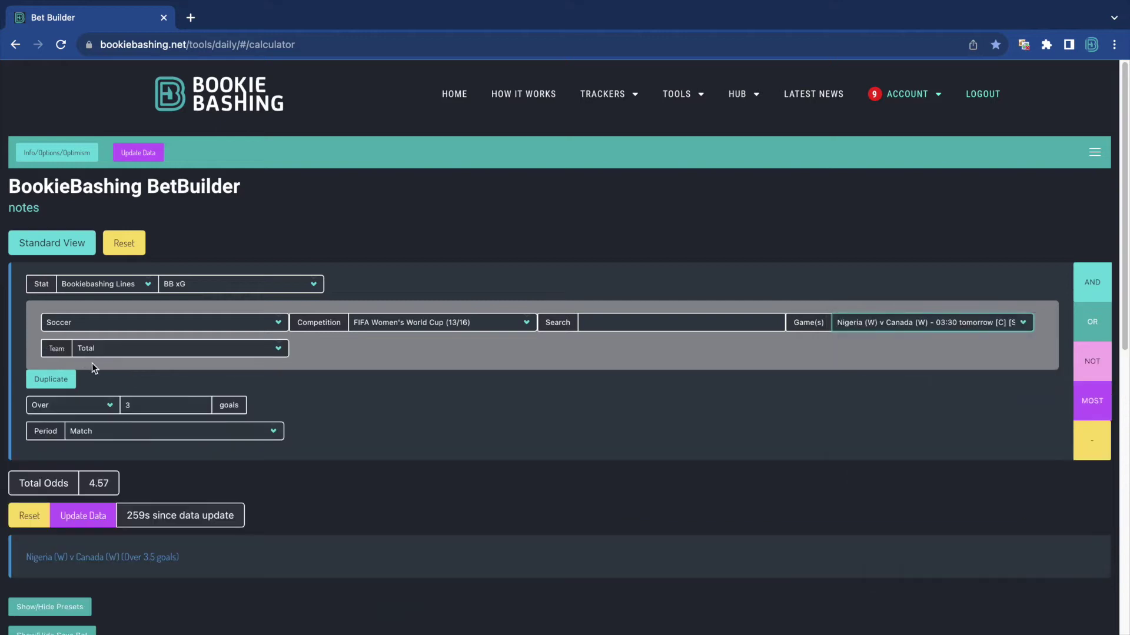
Step: Pick the Nigeria (W) Game Centre market, giving total odds 10.30
click(250, 286)
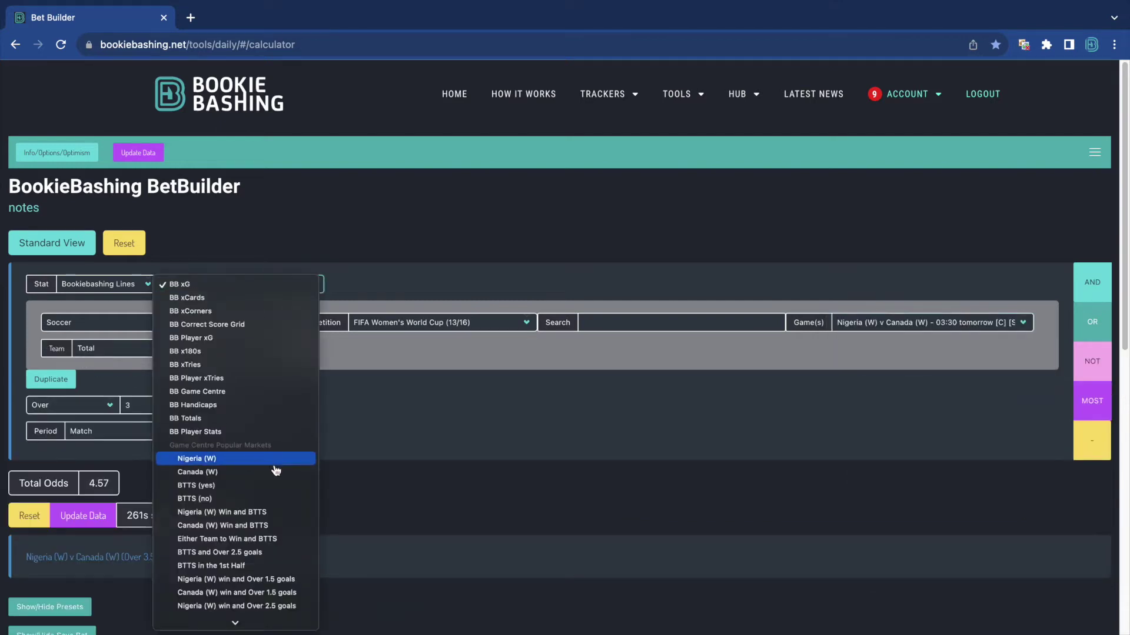
click(406, 224)
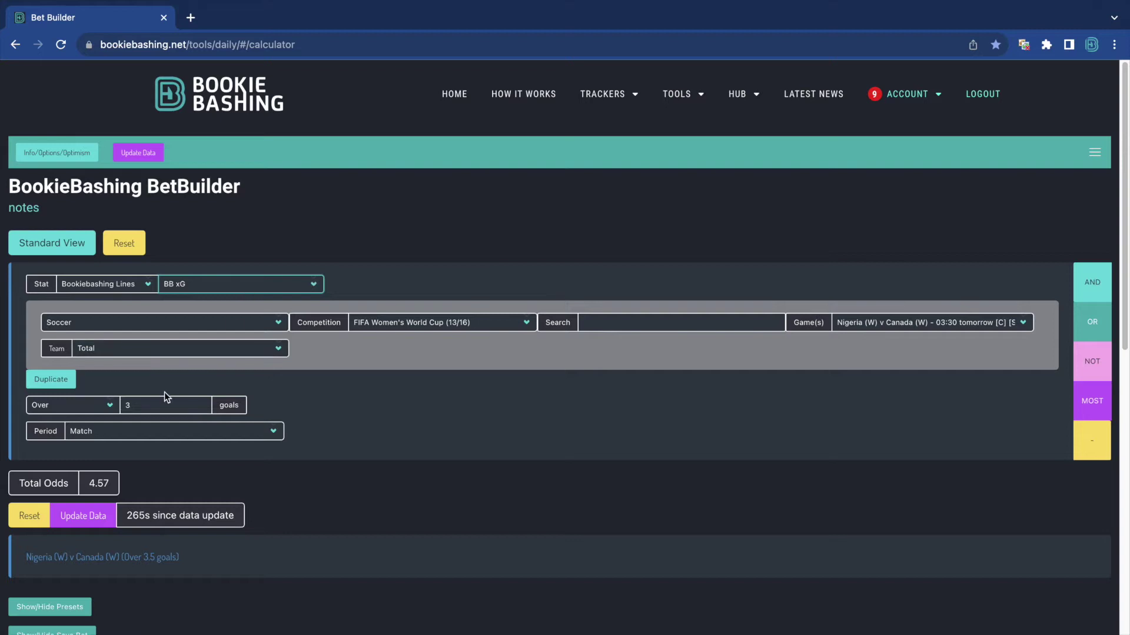
click(250, 284)
click(242, 460)
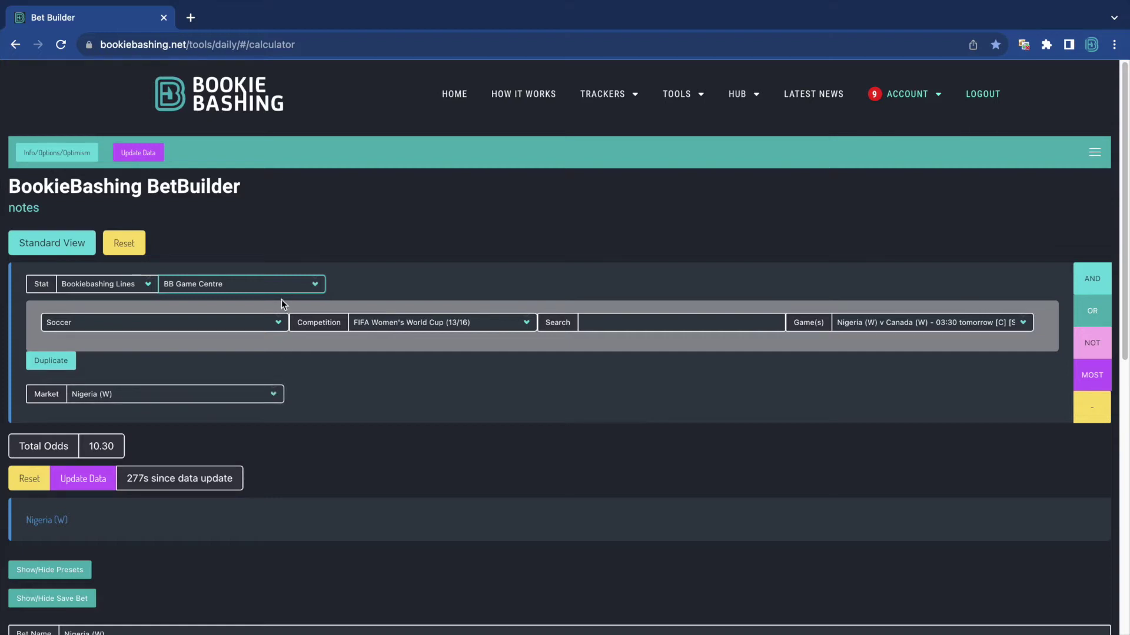
scroll(281, 299, down, 2)
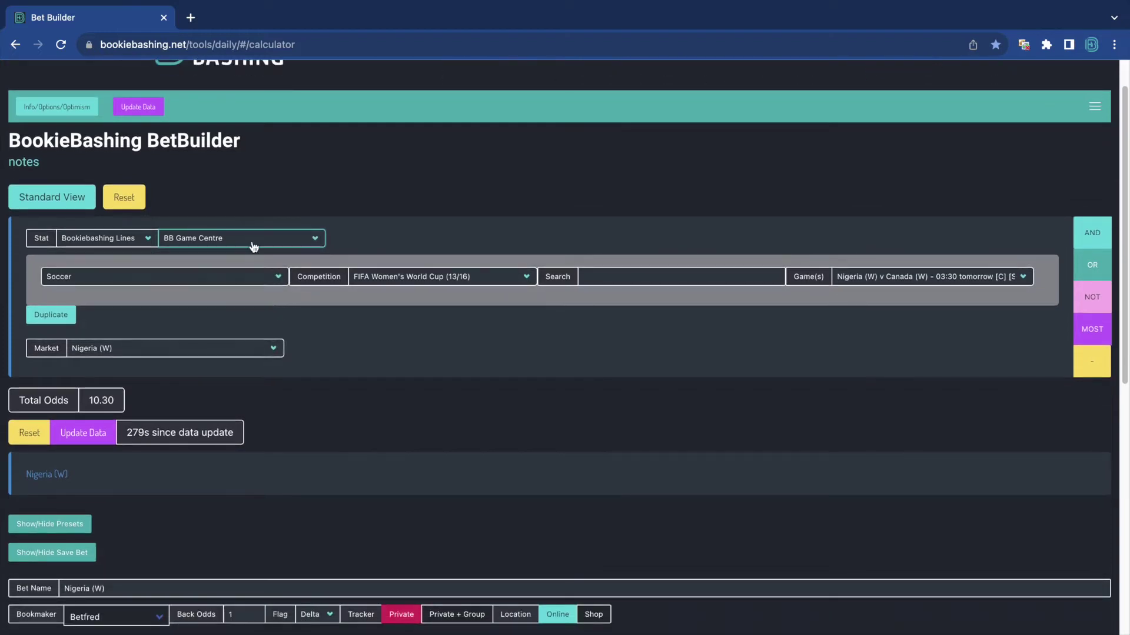
Step: Switch the Nigeria (W) bet to steam/drift tracking and save it at odds 10.30
scroll(186, 386, down, 1)
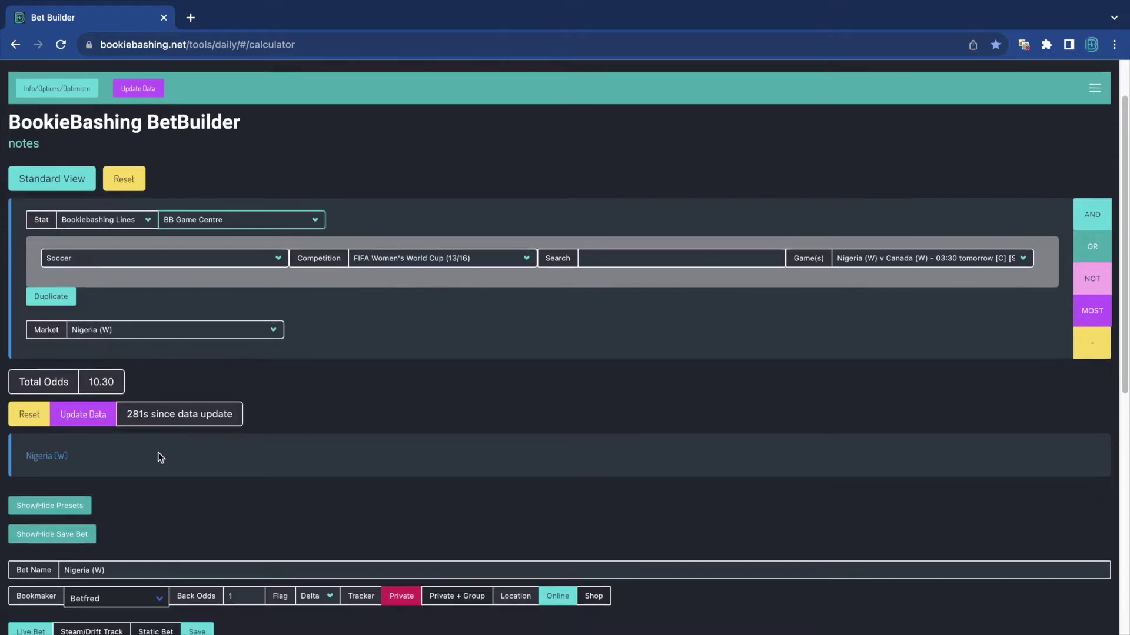
scroll(150, 451, down, 3)
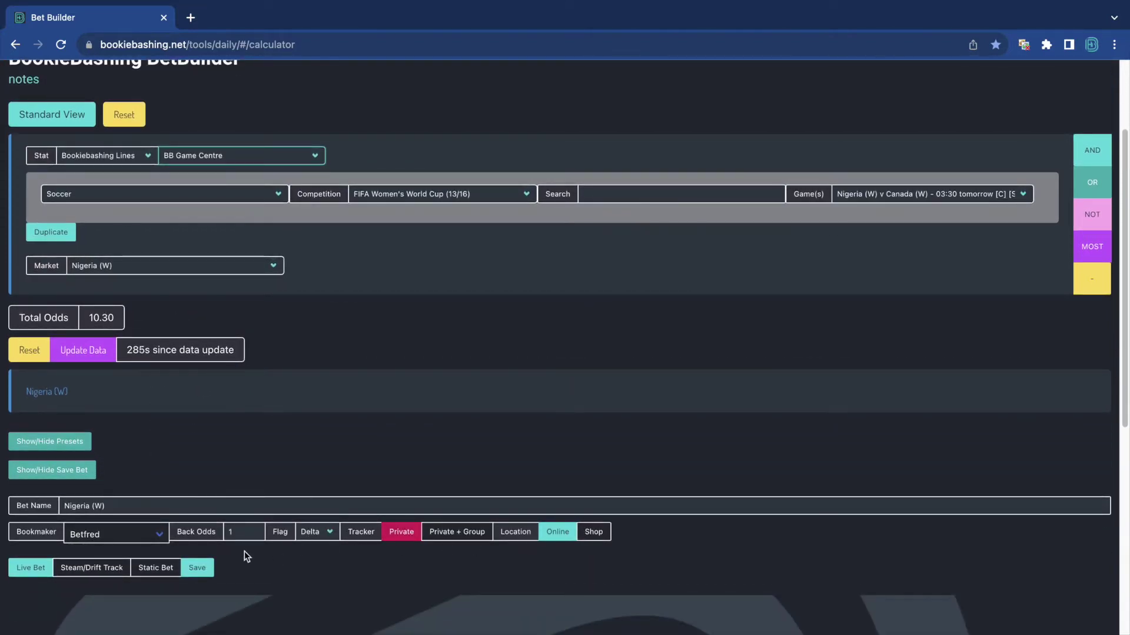
click(101, 569)
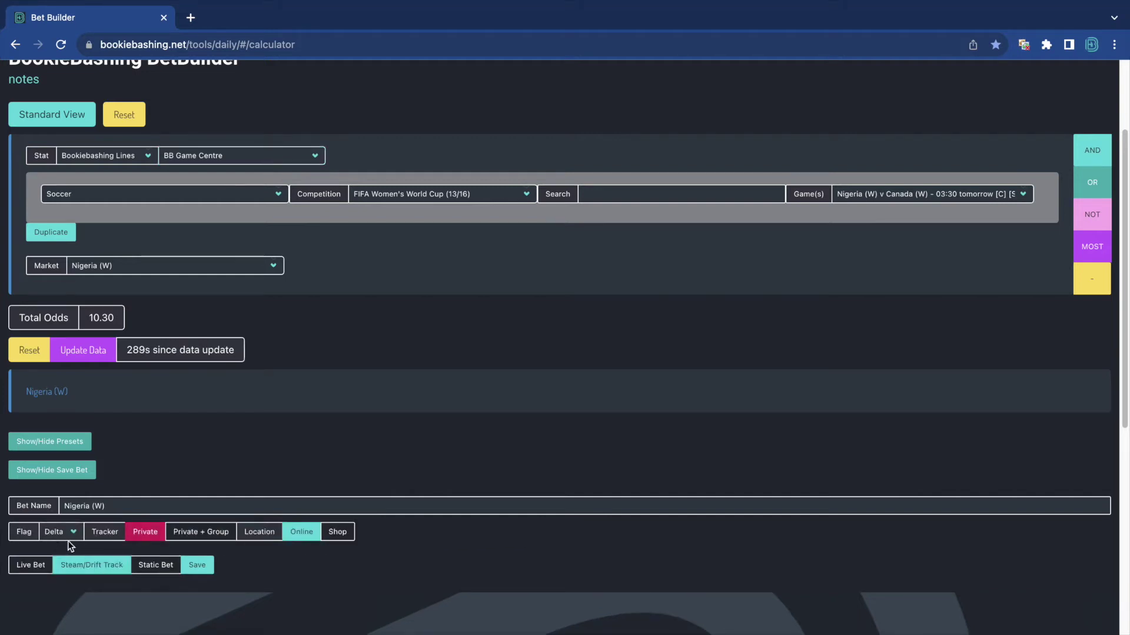
scroll(241, 538, down, 2)
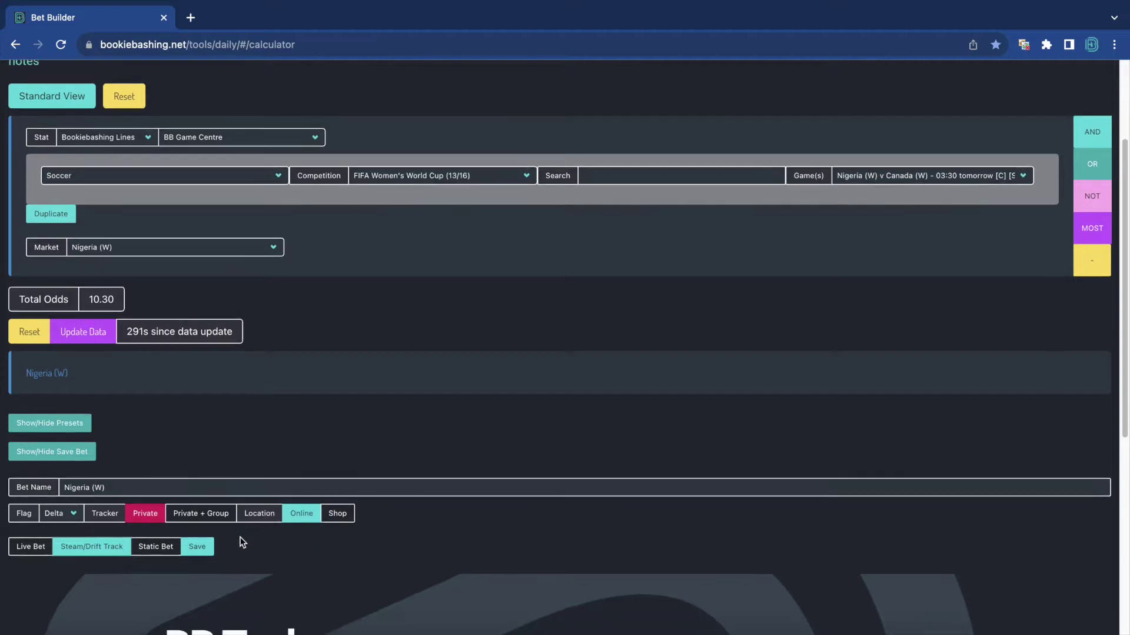
click(197, 520)
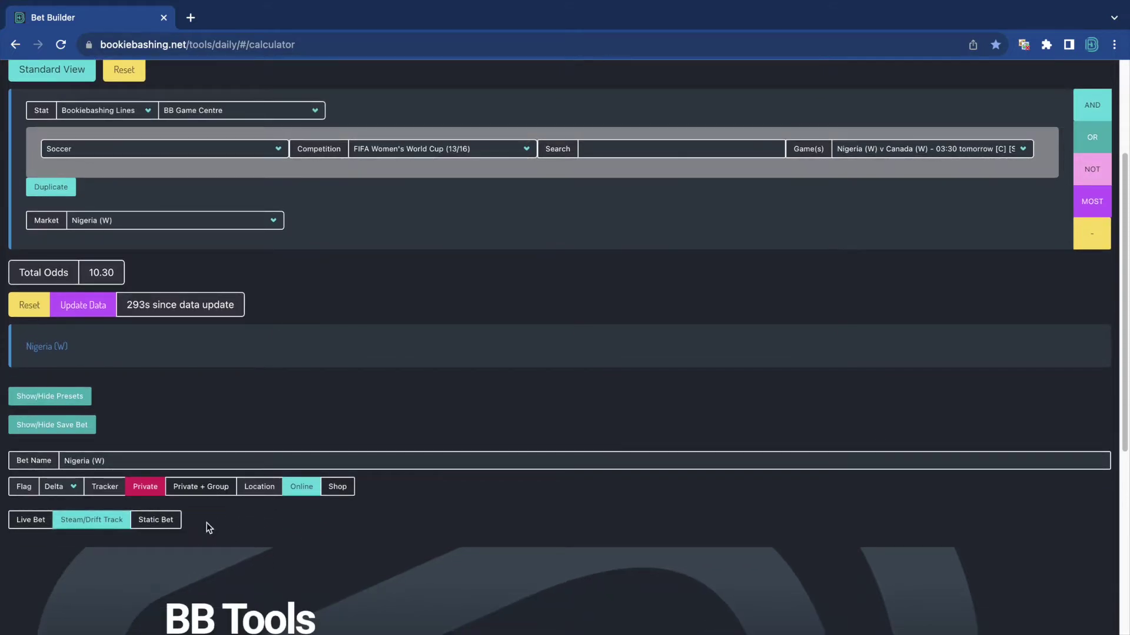
scroll(444, 420, down, 3)
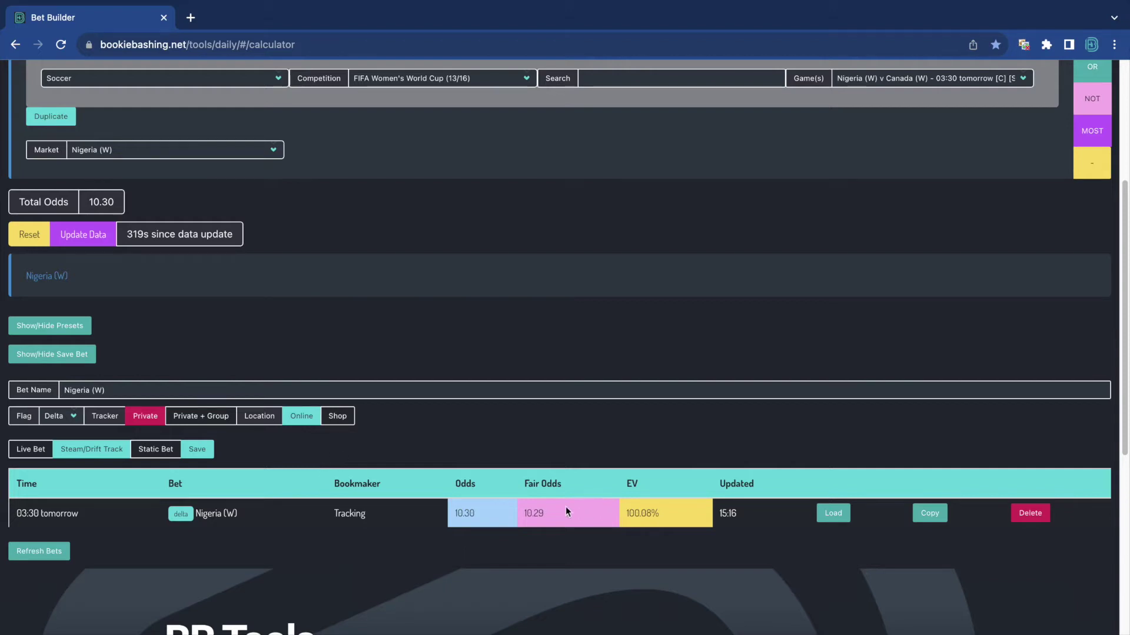
Step: Change the market to Either Team to Win and BTTS and save the bet
click(212, 156)
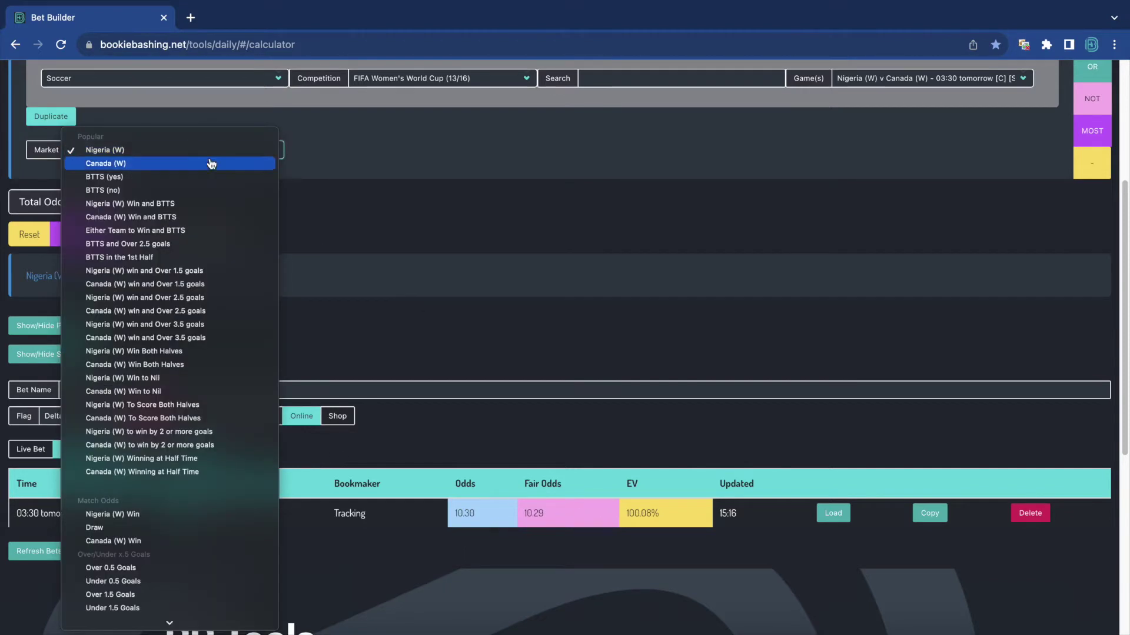
click(212, 163)
click(213, 149)
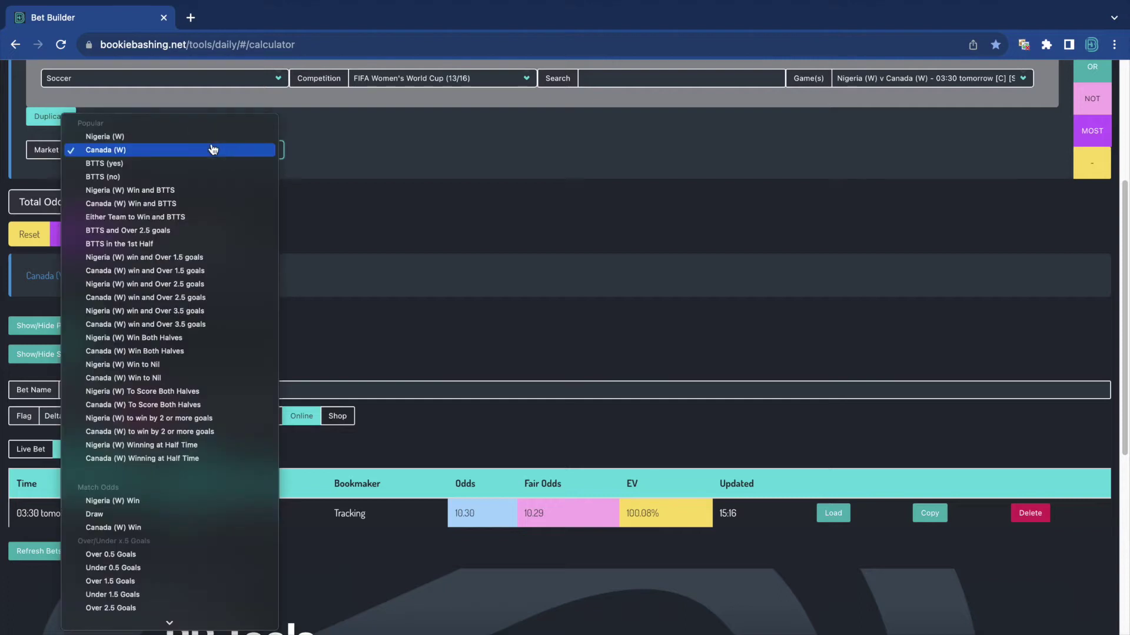
click(189, 217)
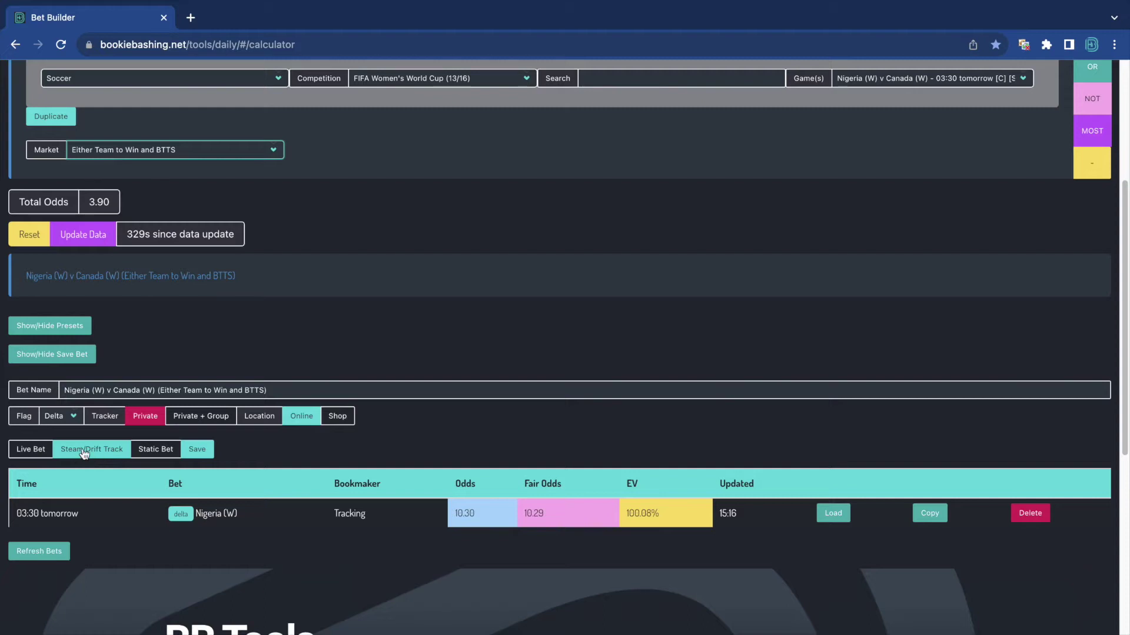
click(200, 450)
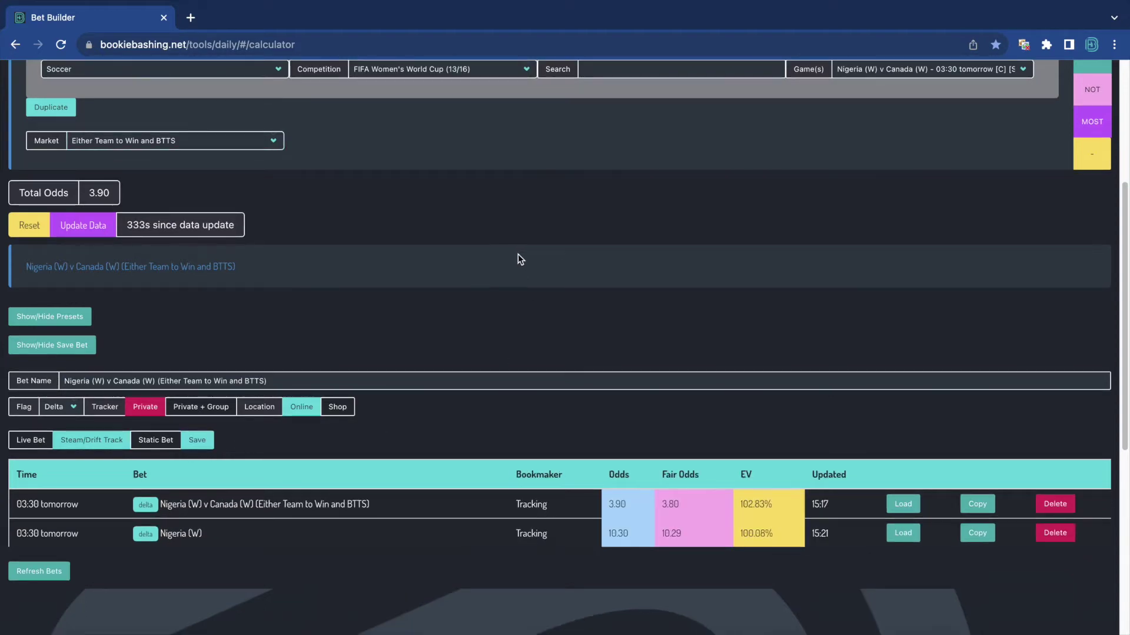
Step: Refresh the odds data so the tracked bet's fair odds read 3.80
scroll(470, 245, up, 1)
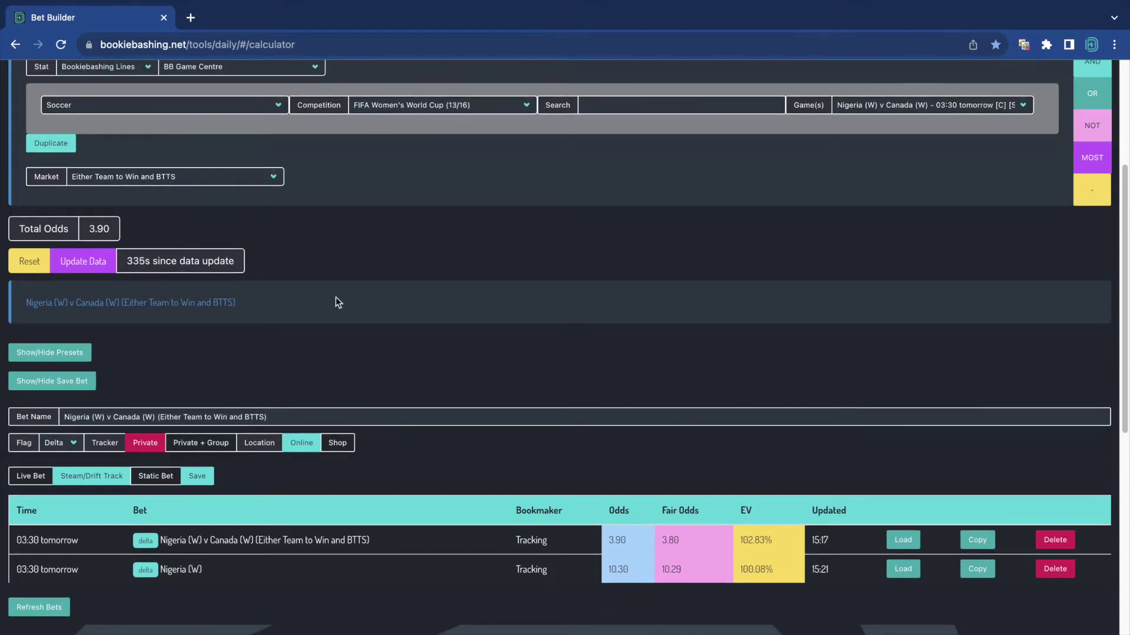
scroll(227, 290, up, 1)
click(94, 281)
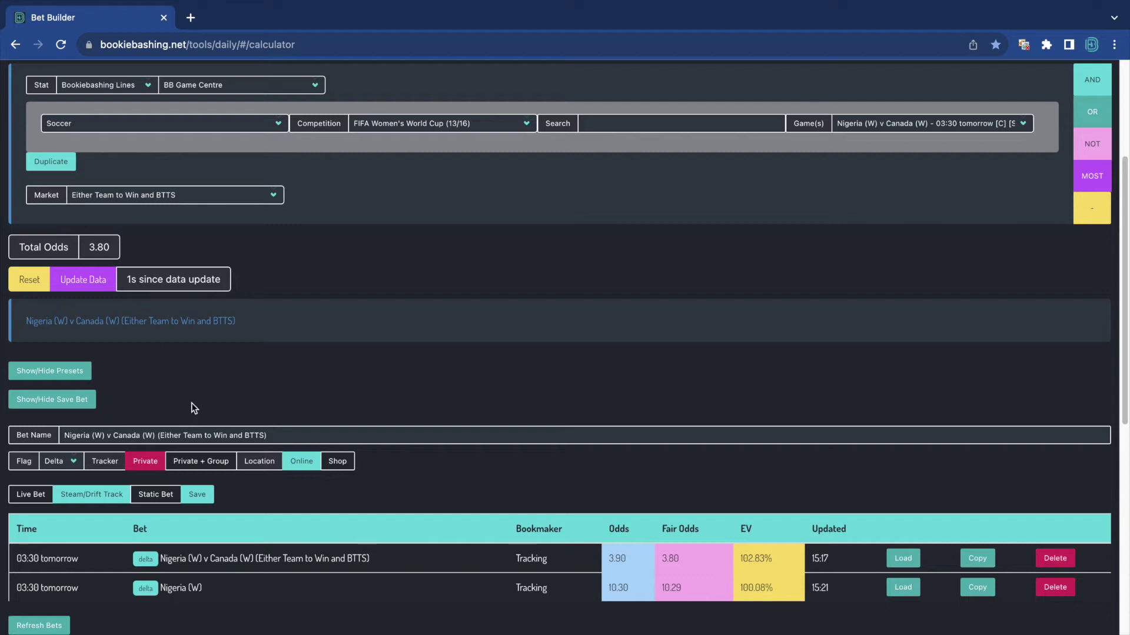
scroll(582, 400, down, 1)
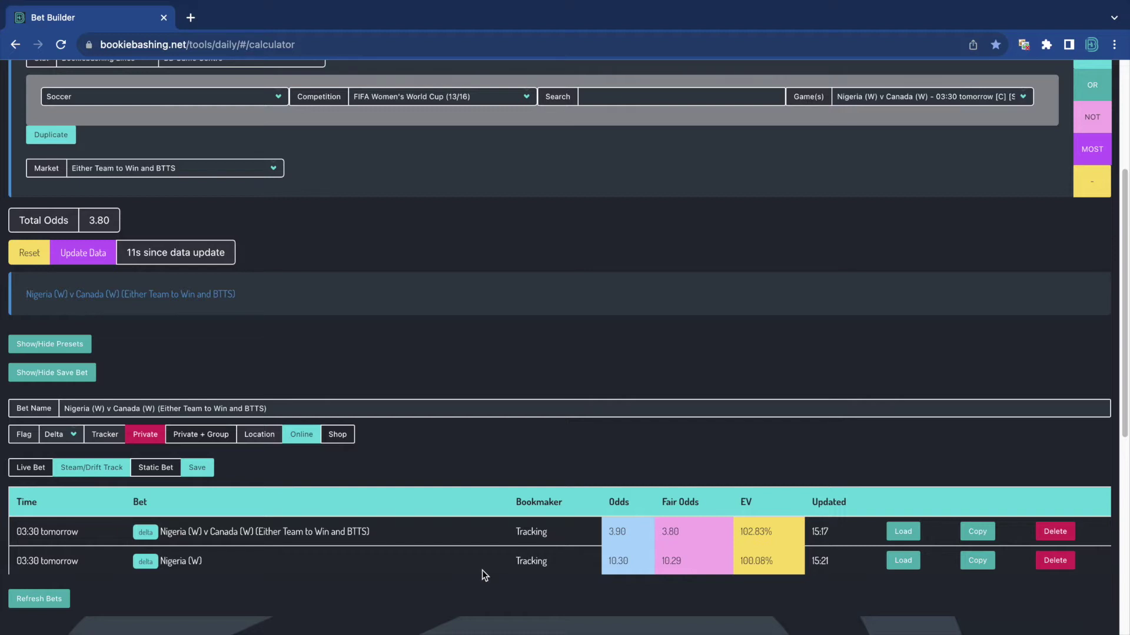
scroll(278, 309, up, 2)
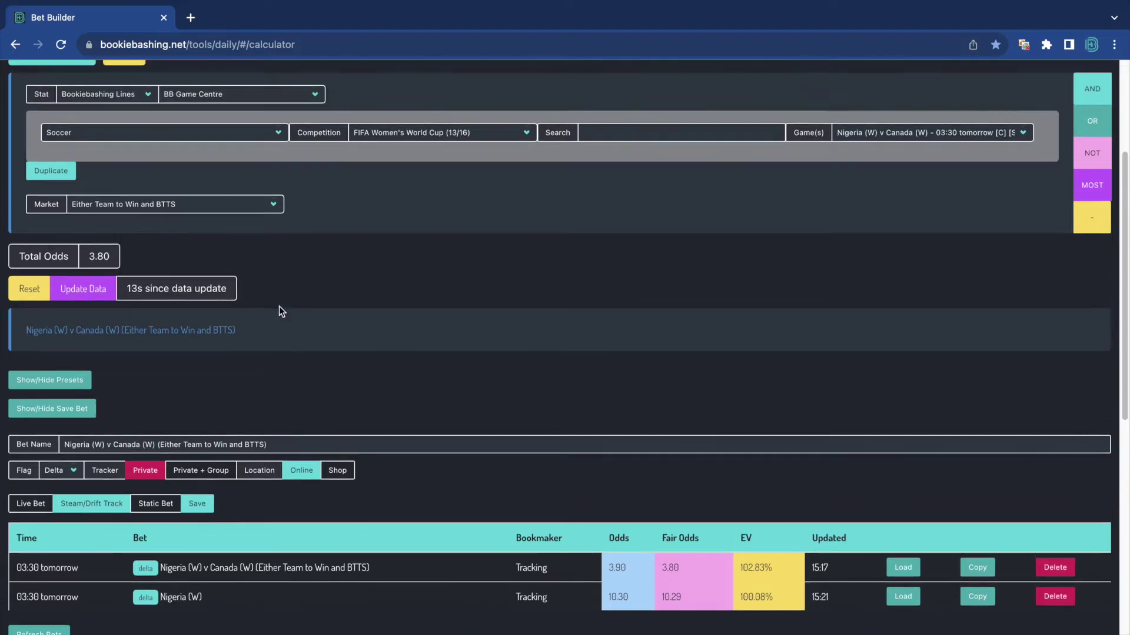
click(230, 135)
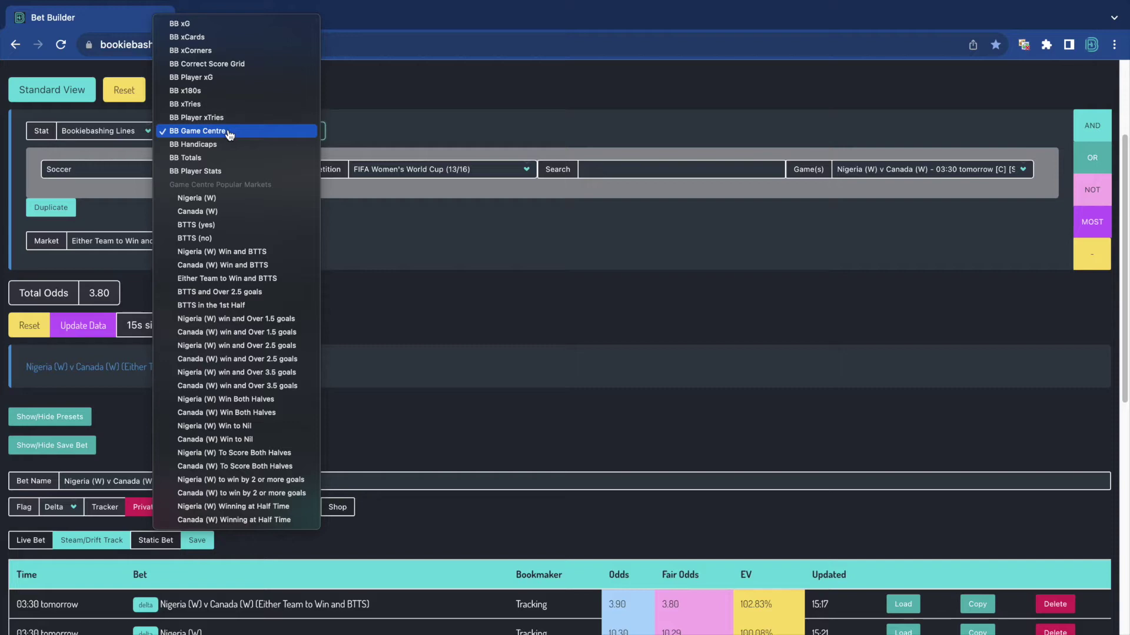
Step: Build a steam/drift-tracked BB Handicaps bet on Clemson Tigers in Clemson Tigers v Florida State Seminoles
click(252, 146)
click(195, 285)
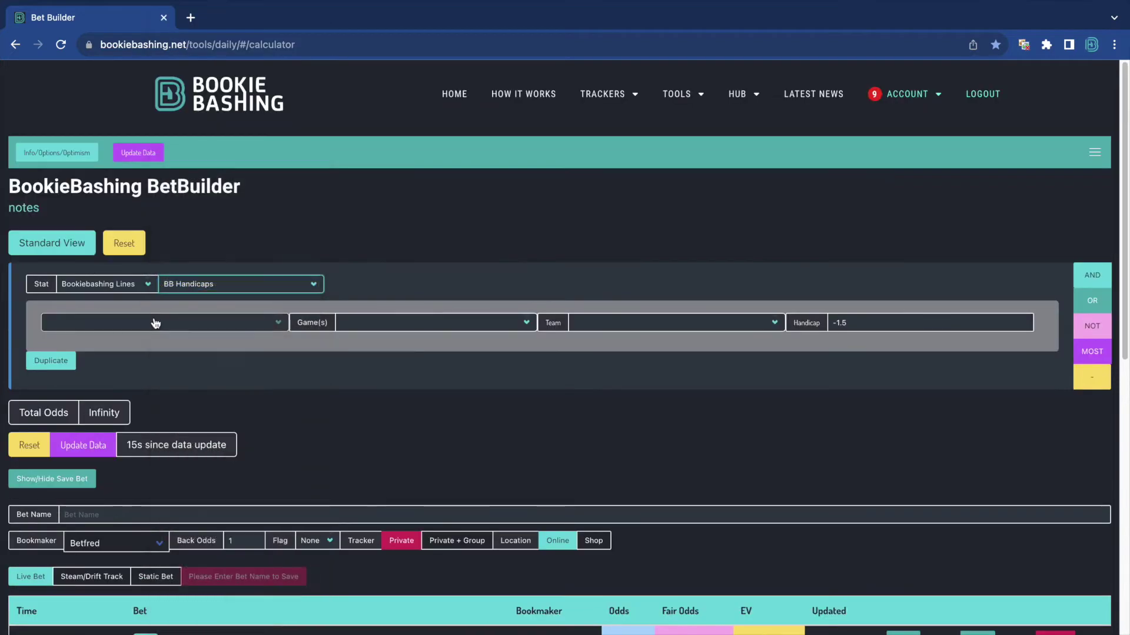
click(155, 323)
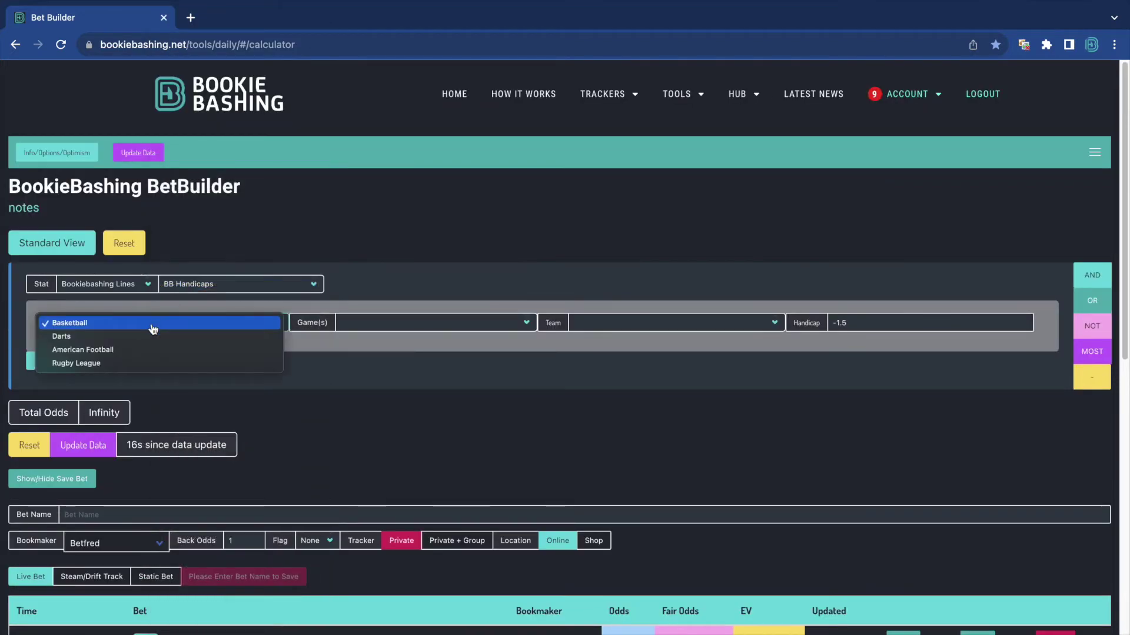
click(124, 350)
click(419, 322)
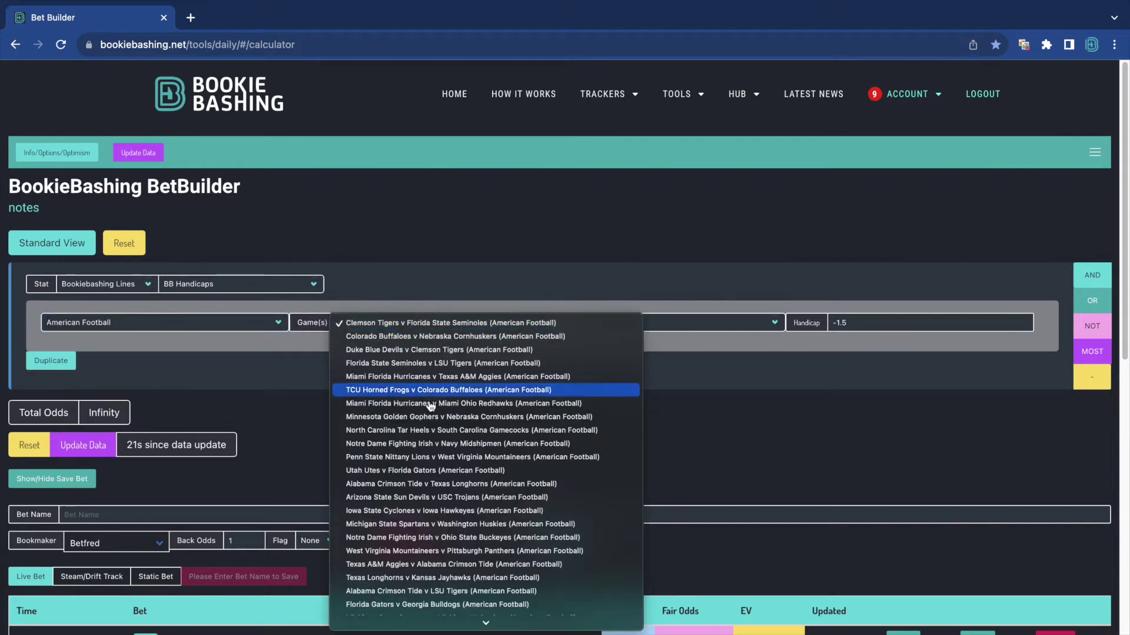
click(438, 325)
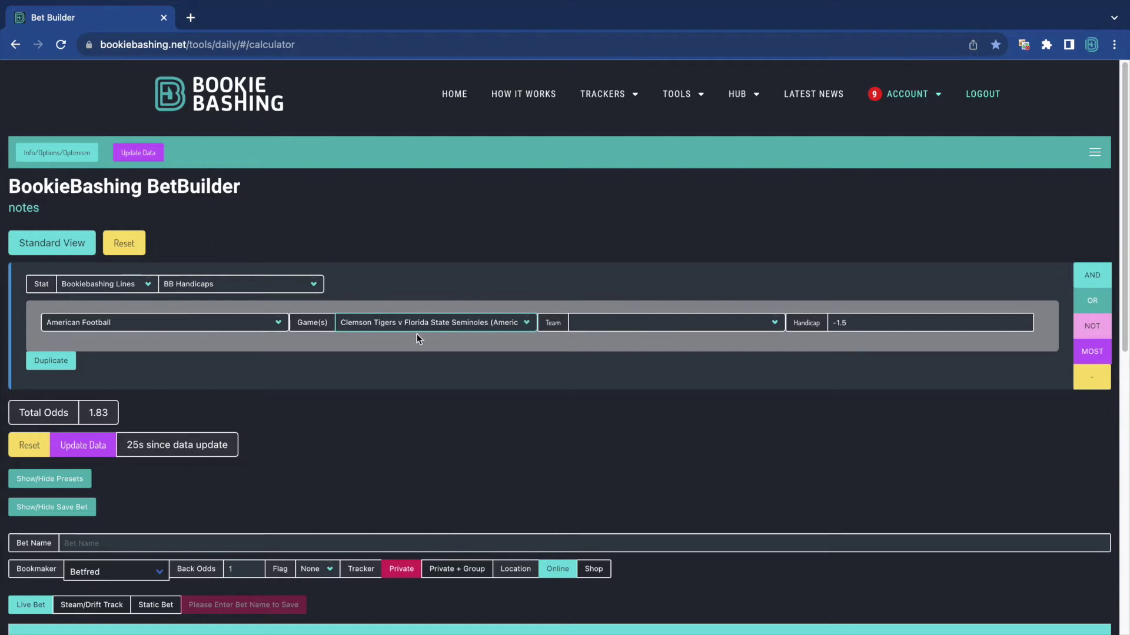
click(729, 323)
click(705, 326)
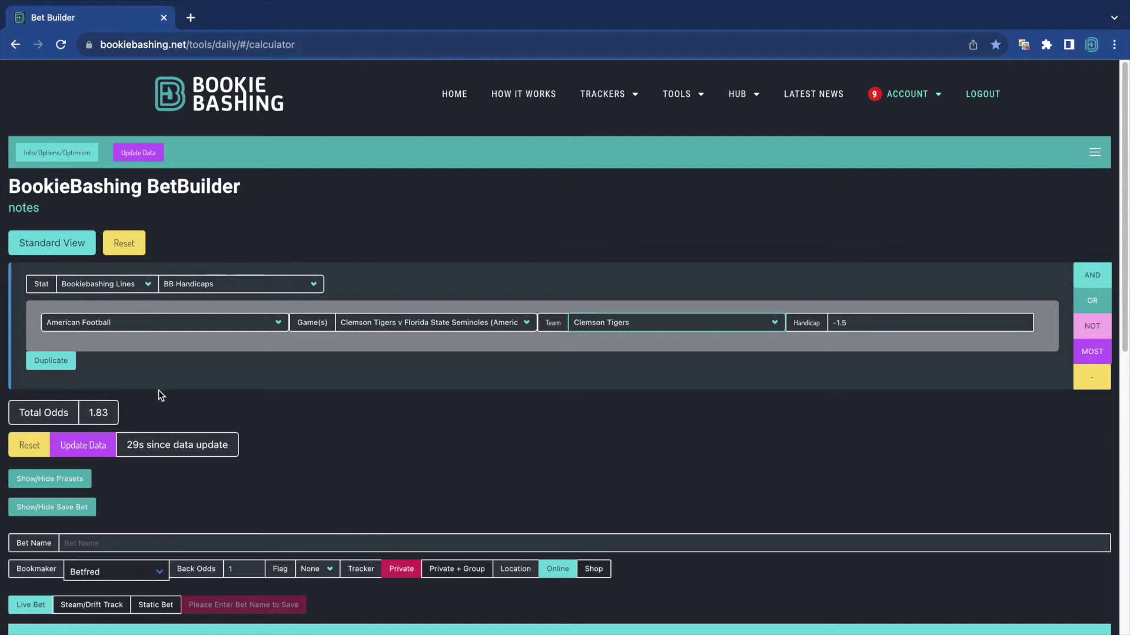
scroll(188, 408, down, 2)
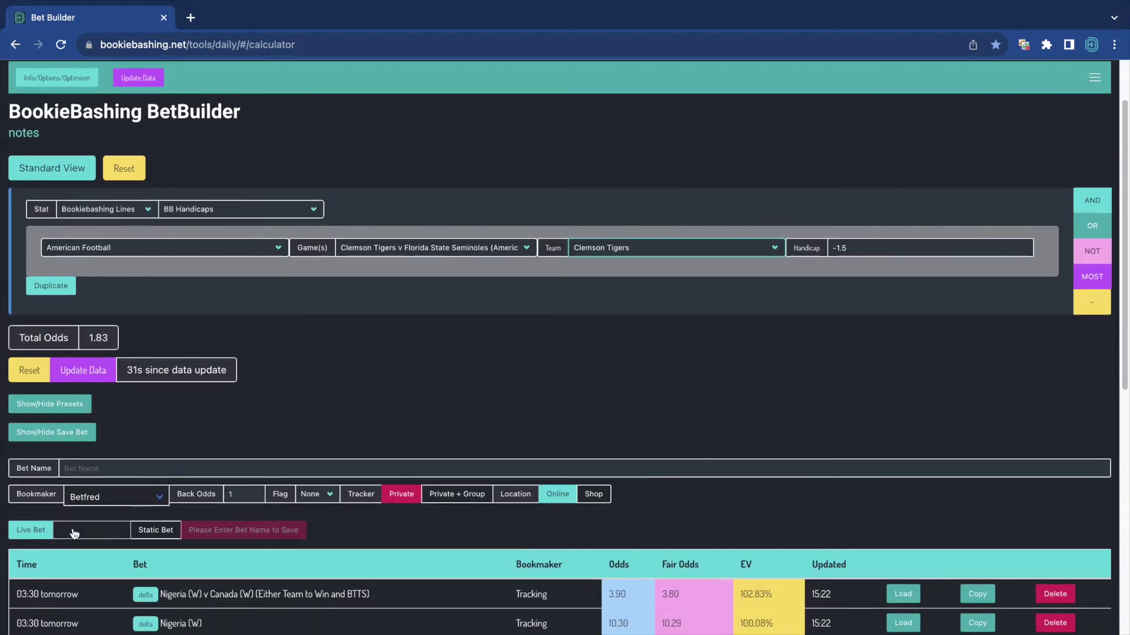
click(109, 528)
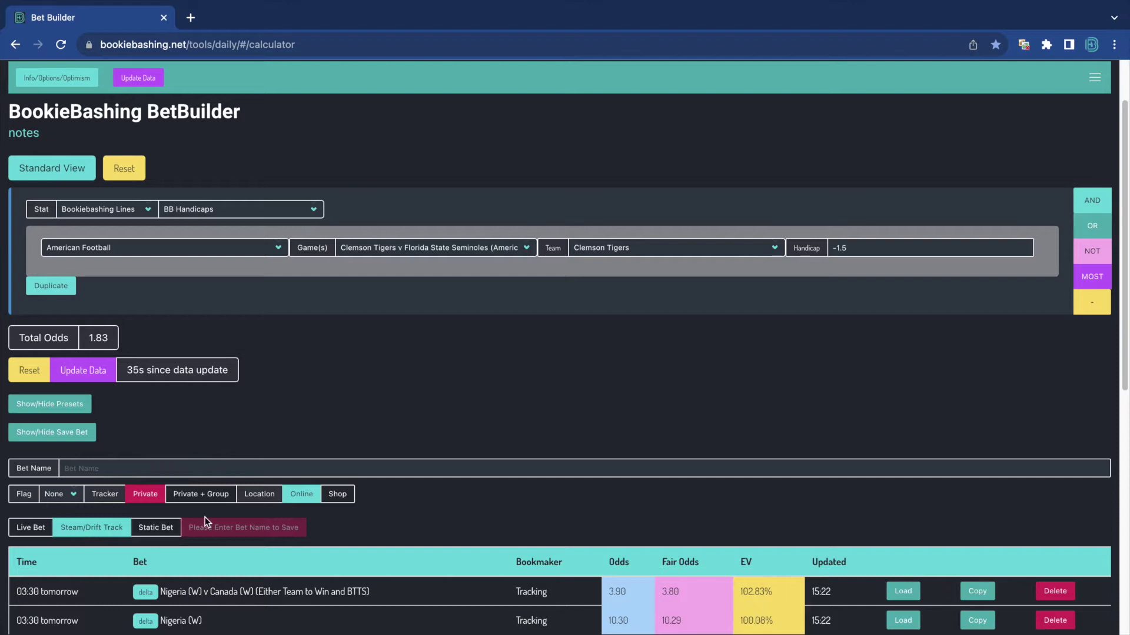
Step: Name the bet 'Clemson Tigers -1.5' and save it at odds 1.83
click(177, 468)
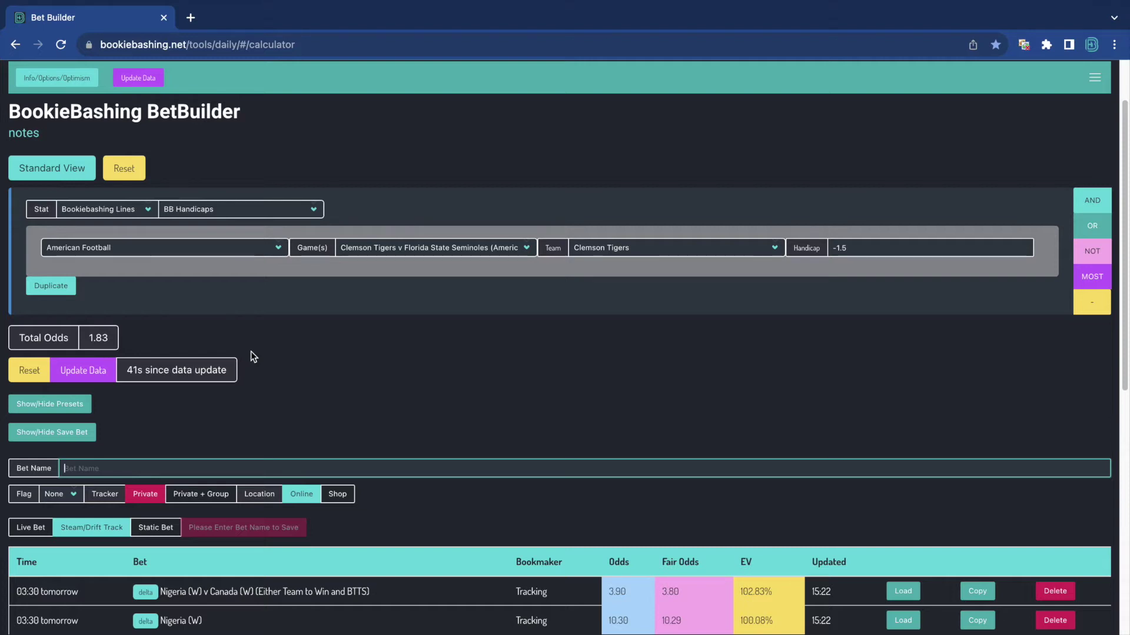
text(Cl)
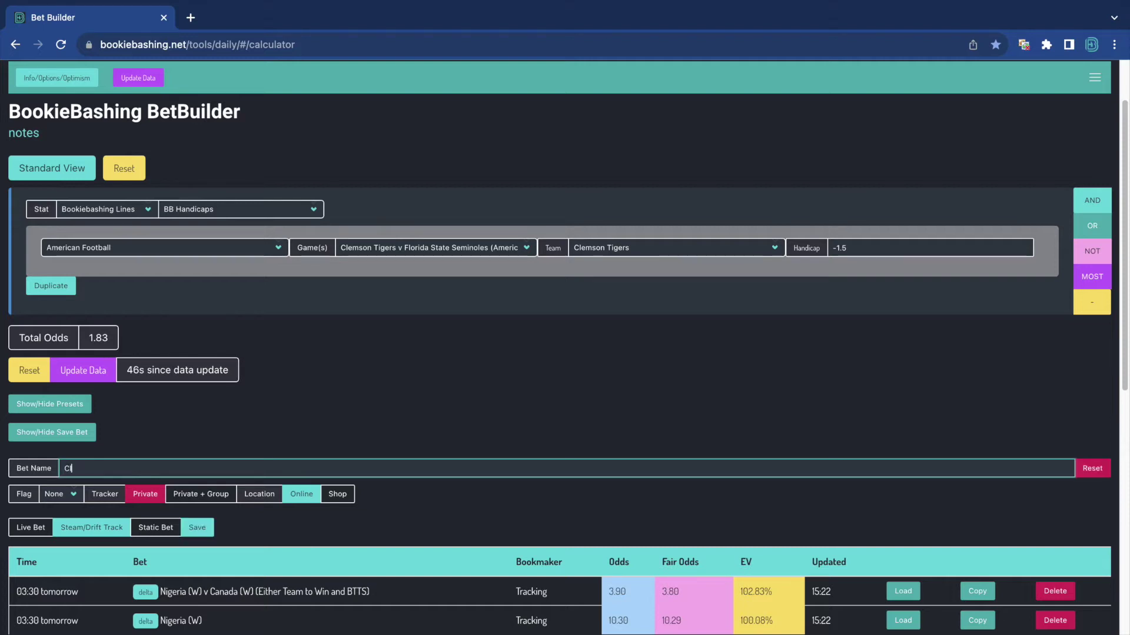
text(emson Tigers -1/5)
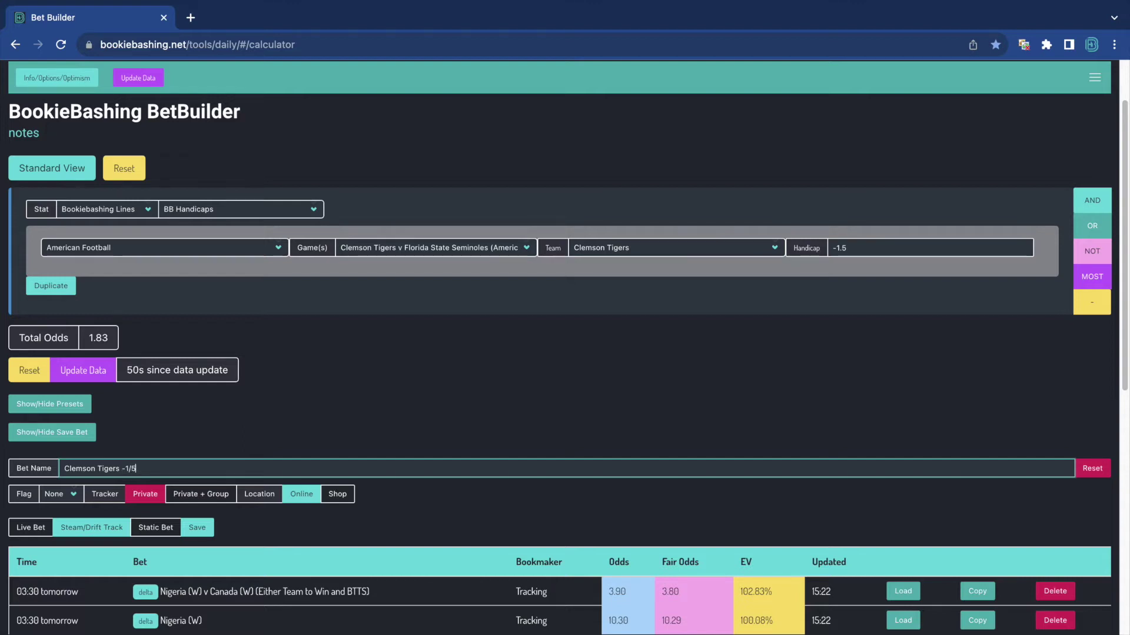
key(BackSpace)
key(BackSpace)
text(.)
click(198, 527)
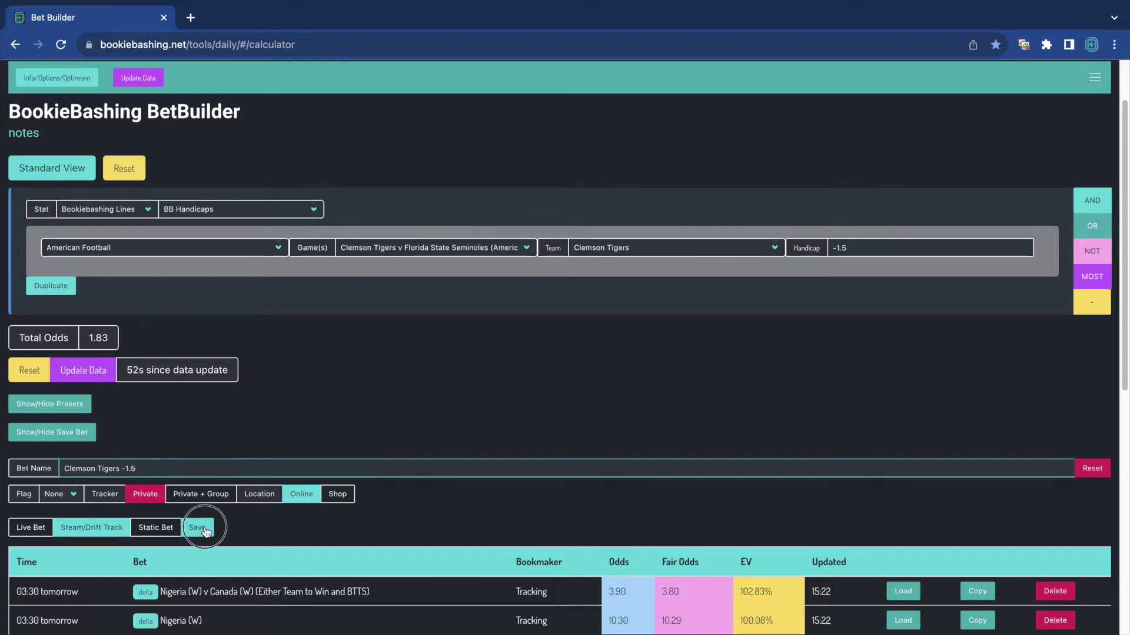
scroll(270, 588, down, 1)
scroll(259, 589, down, 1)
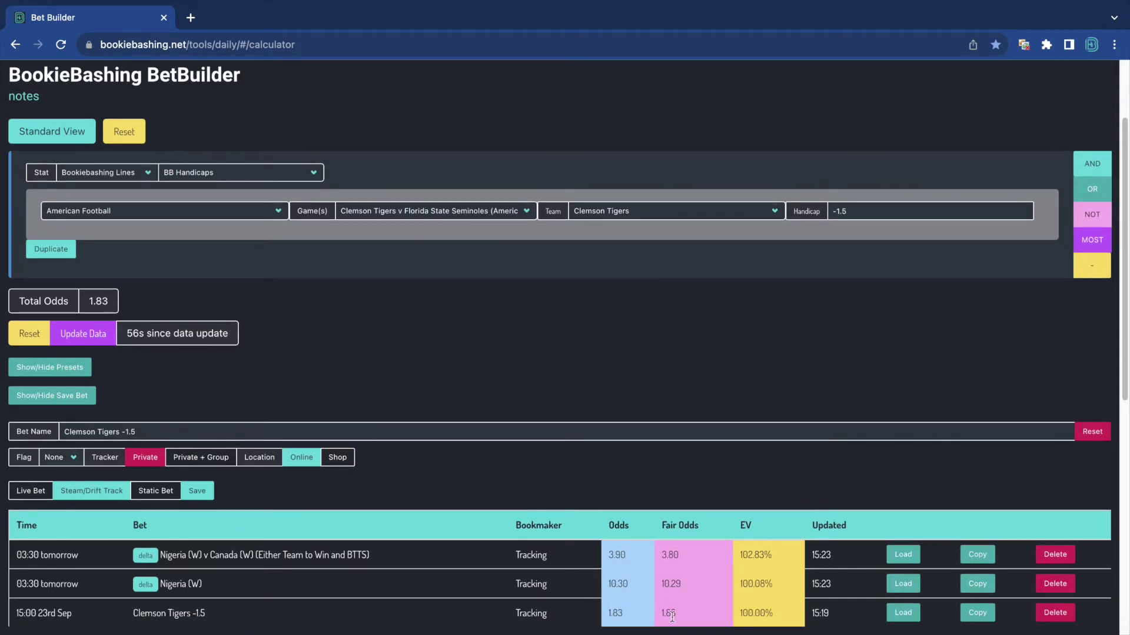
scroll(284, 310, up, 1)
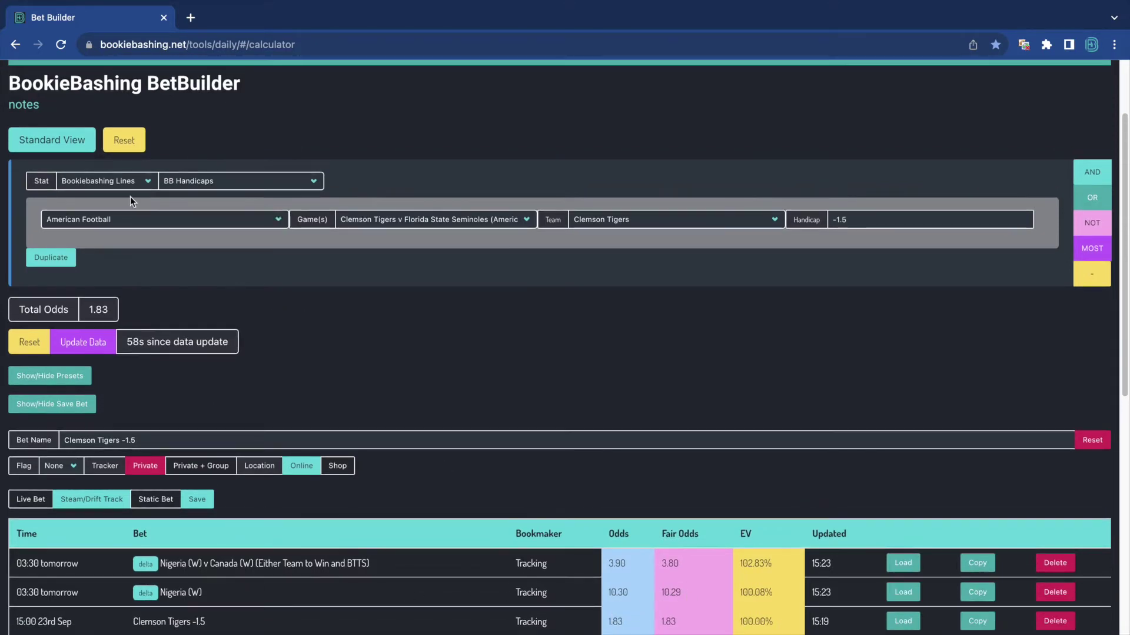
Step: Switch to BB Player xG for FIFA Women's World Cup match USA (W) v Vietnam (W)
click(257, 180)
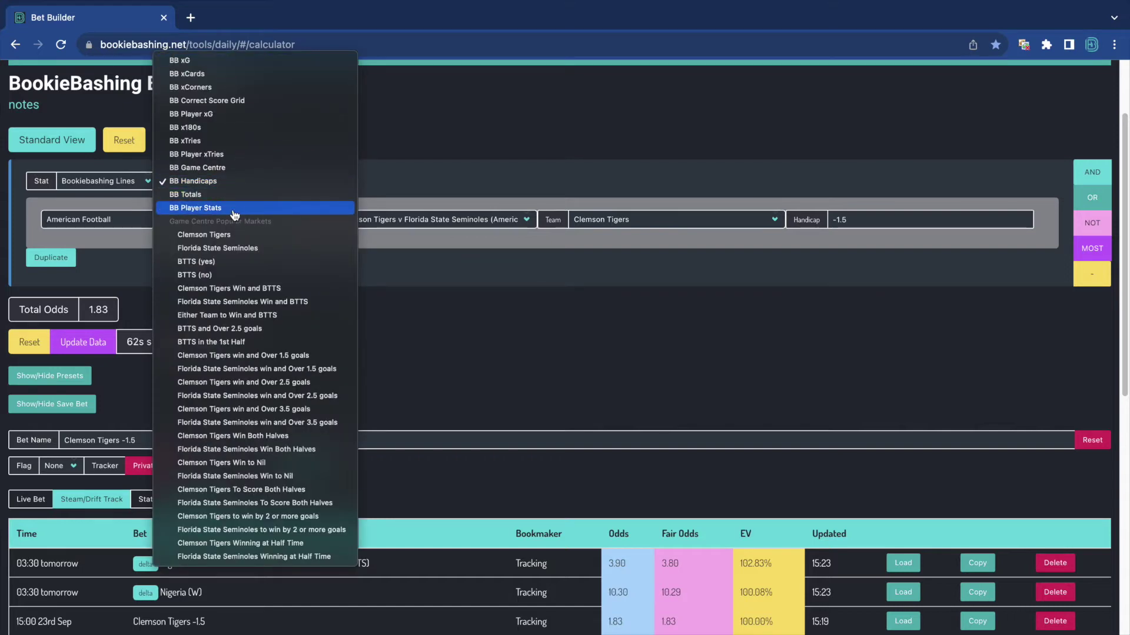
click(256, 114)
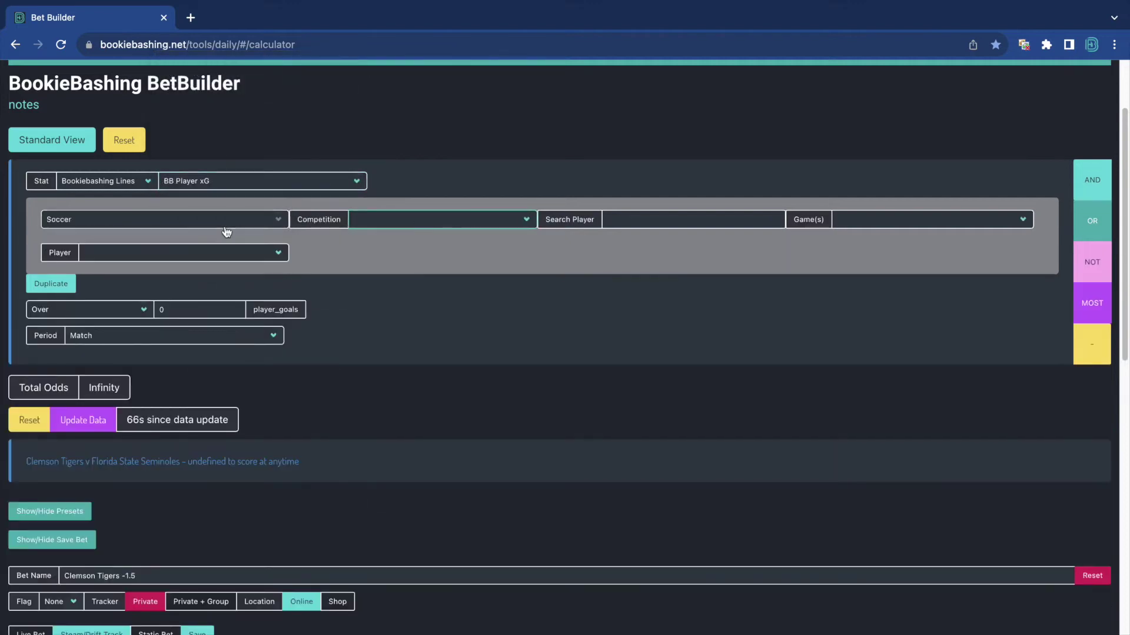
click(421, 223)
click(423, 234)
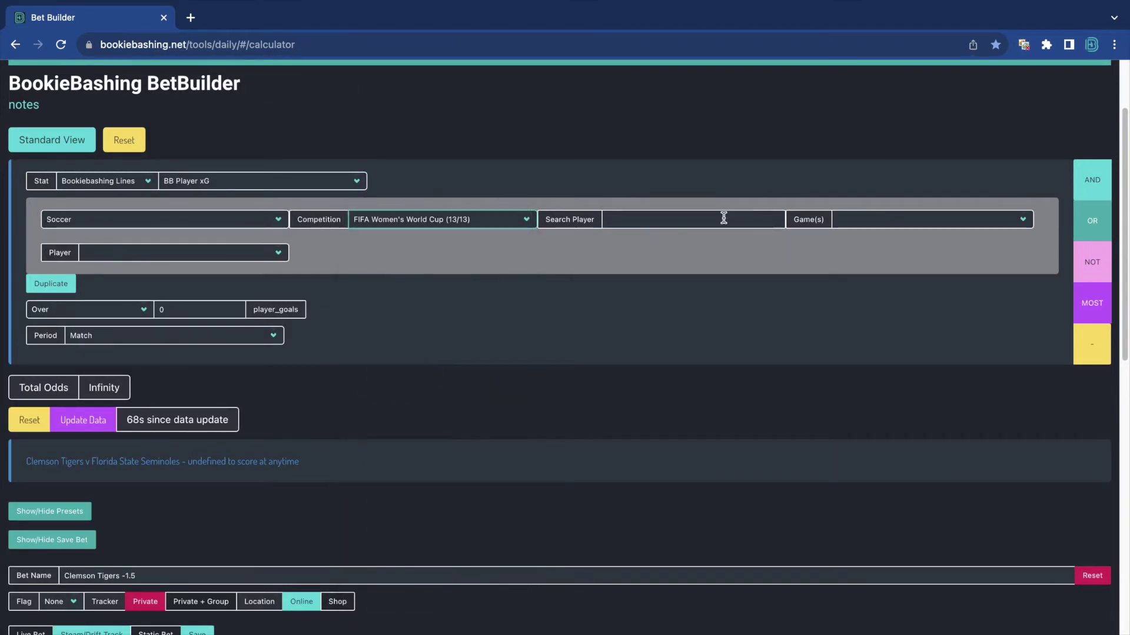
click(851, 219)
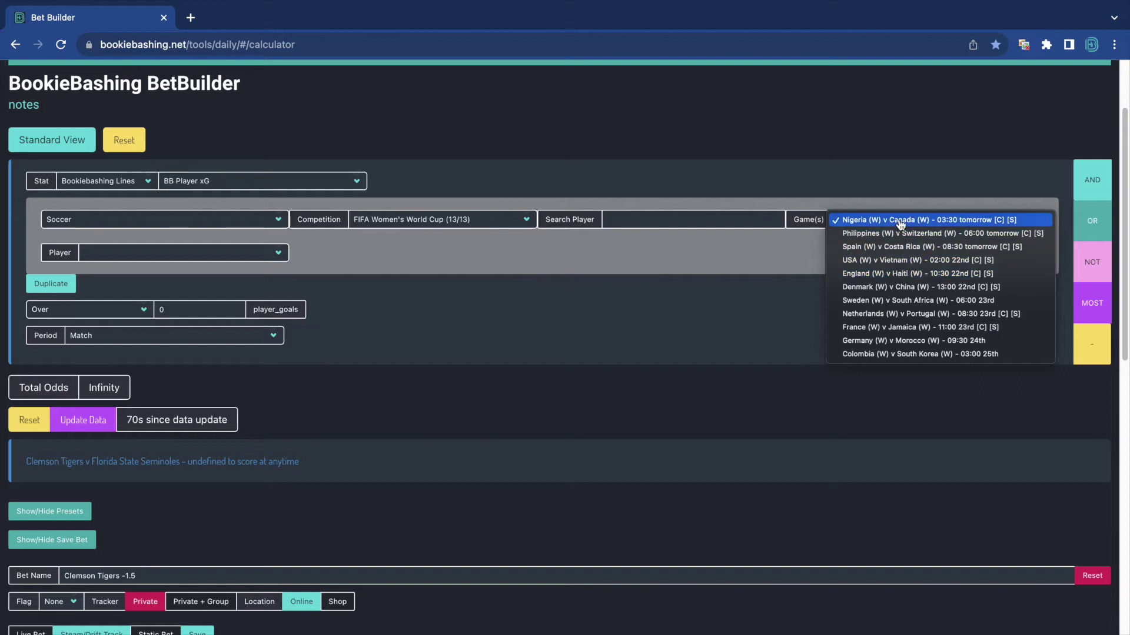
click(906, 265)
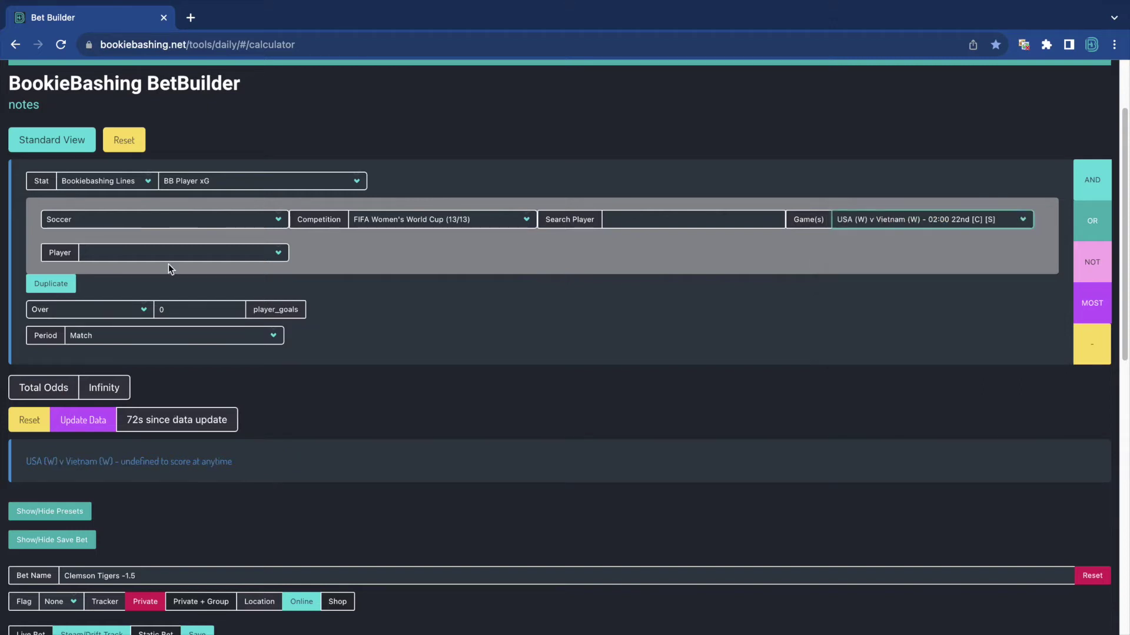
Step: Choose a USA player and change the goal condition from Over to First
click(170, 257)
scroll(186, 295, down, 1)
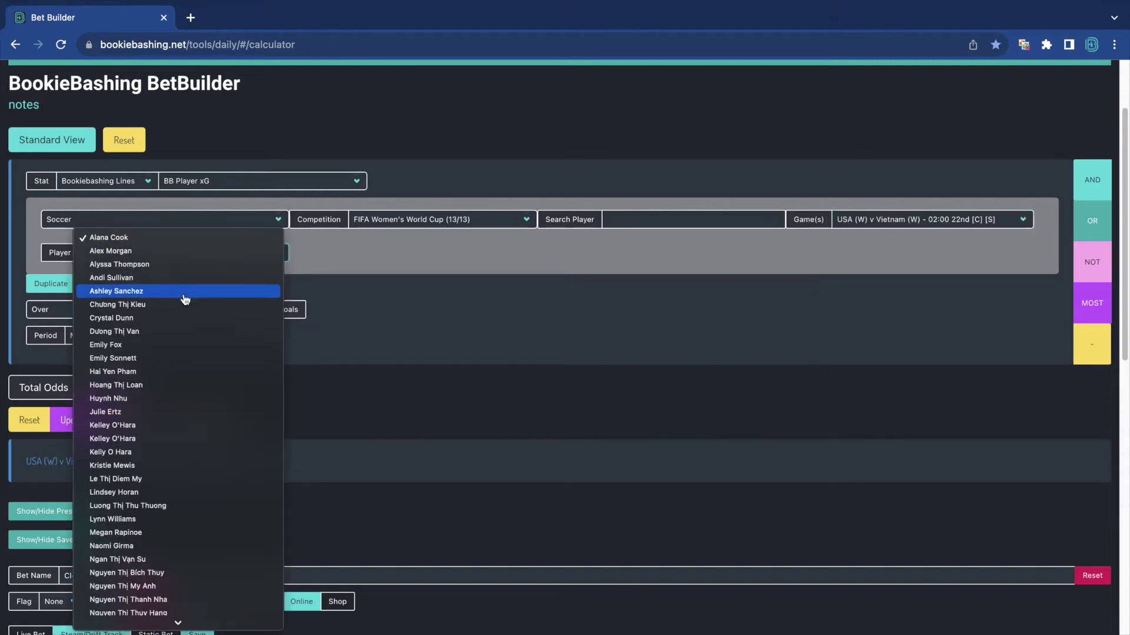
scroll(184, 295, down, 10)
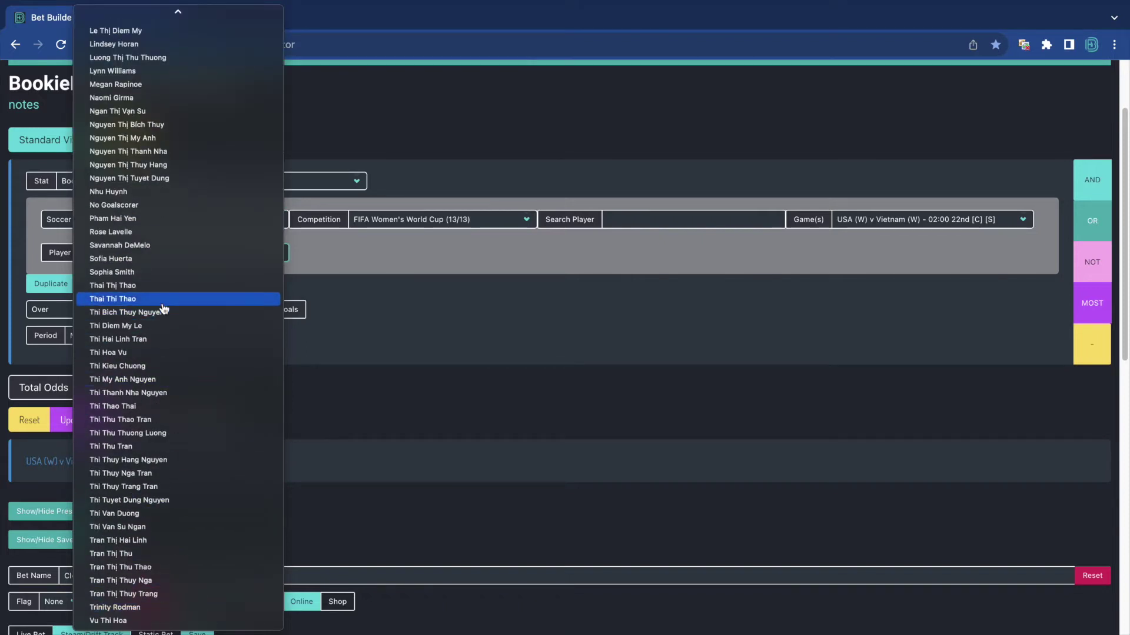
scroll(175, 531, up, 2)
scroll(174, 531, up, 2)
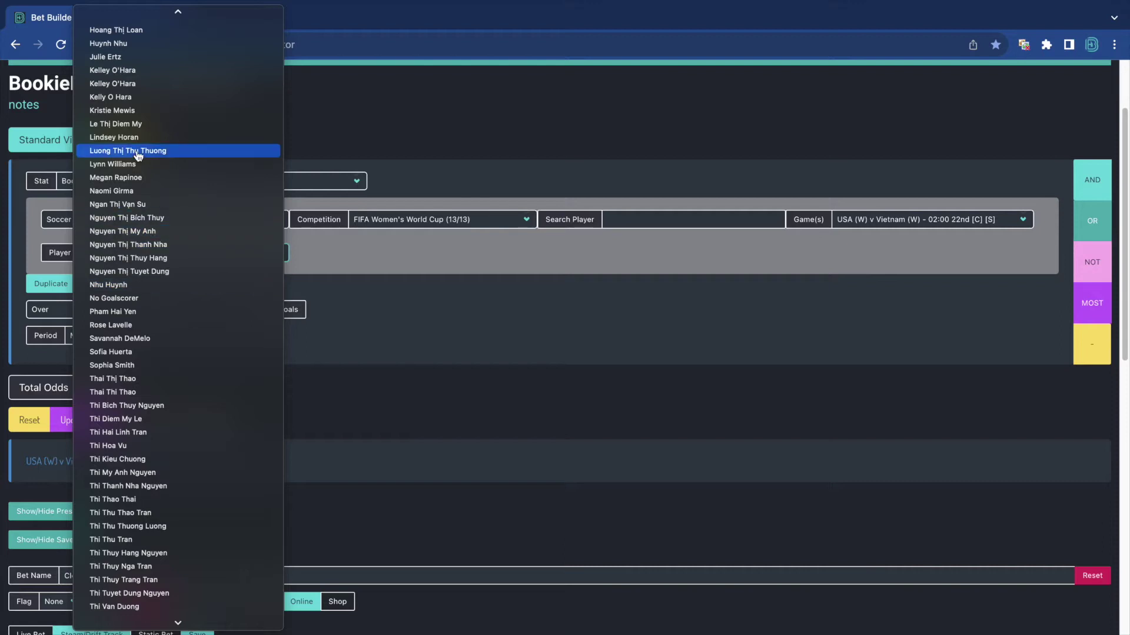
click(126, 176)
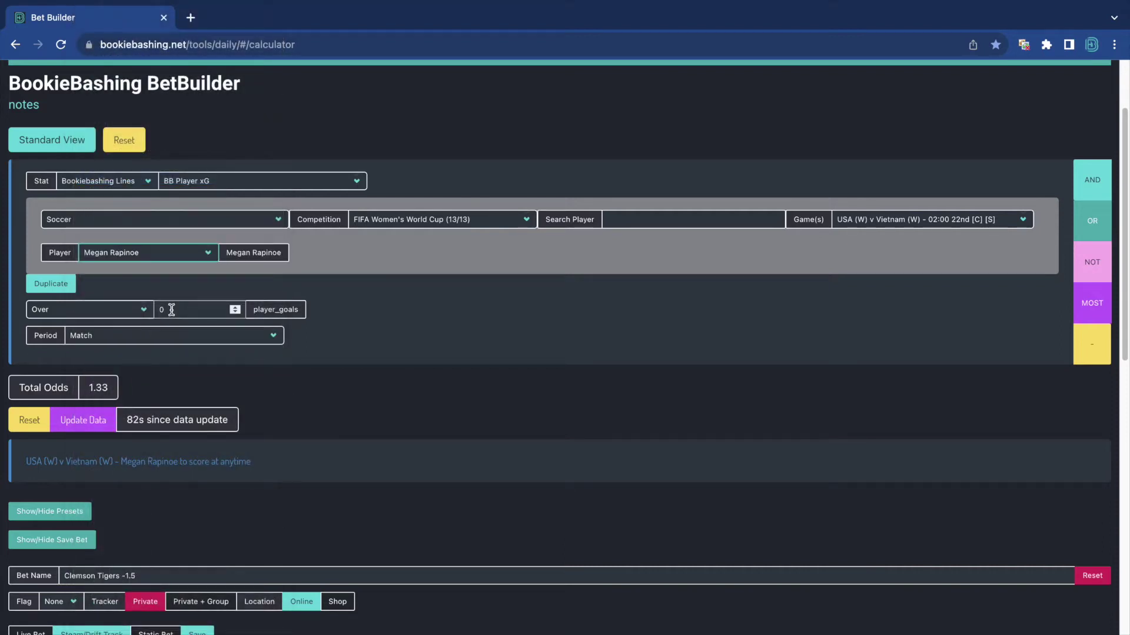
click(150, 336)
click(357, 328)
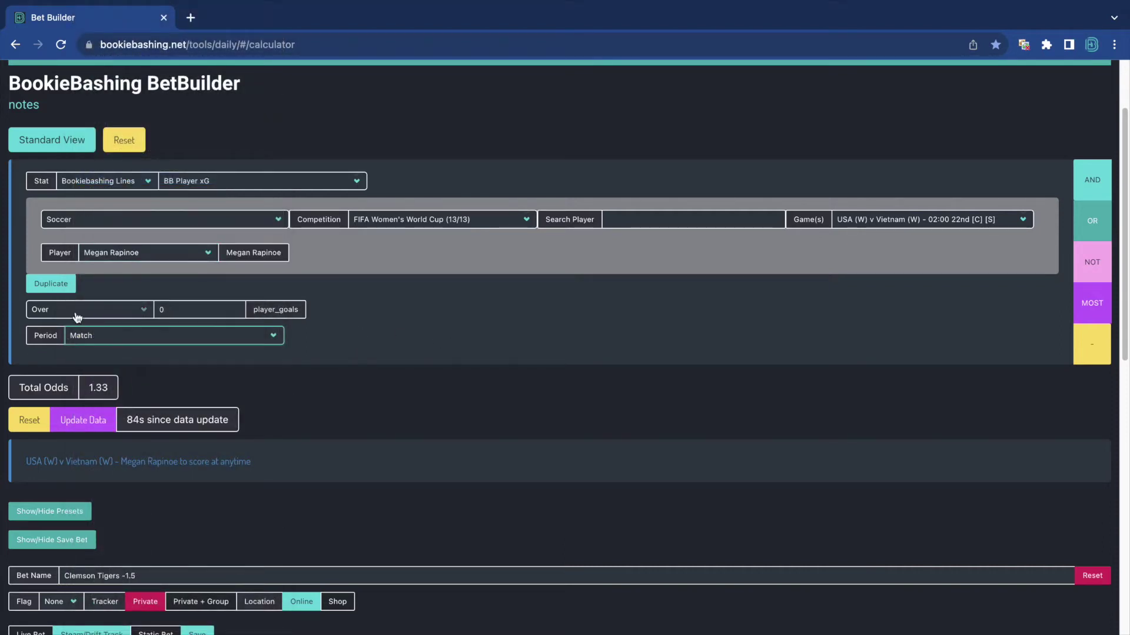
click(88, 310)
click(83, 364)
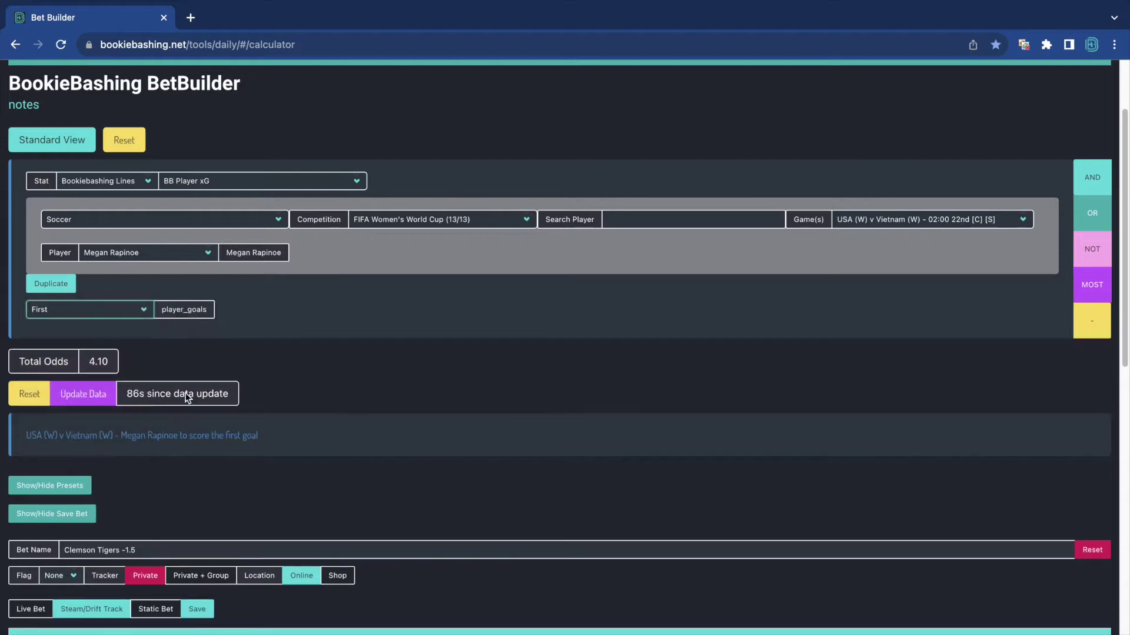
Step: Reset the bet name from the description and save the first-goalscorer bet at odds 4.10
scroll(206, 406, down, 1)
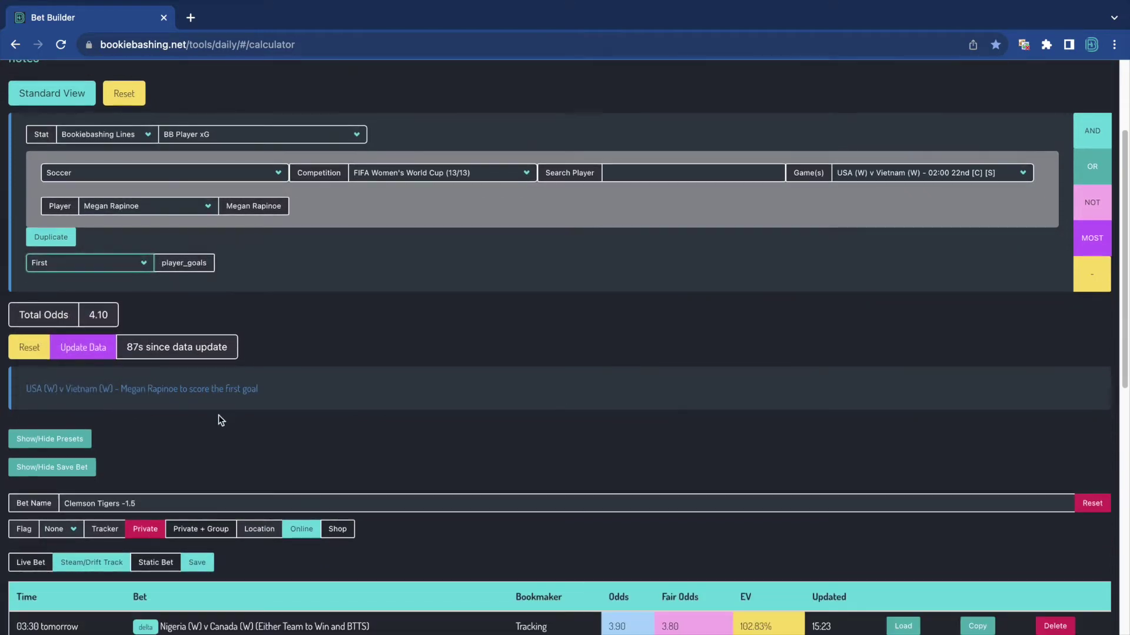
click(1092, 503)
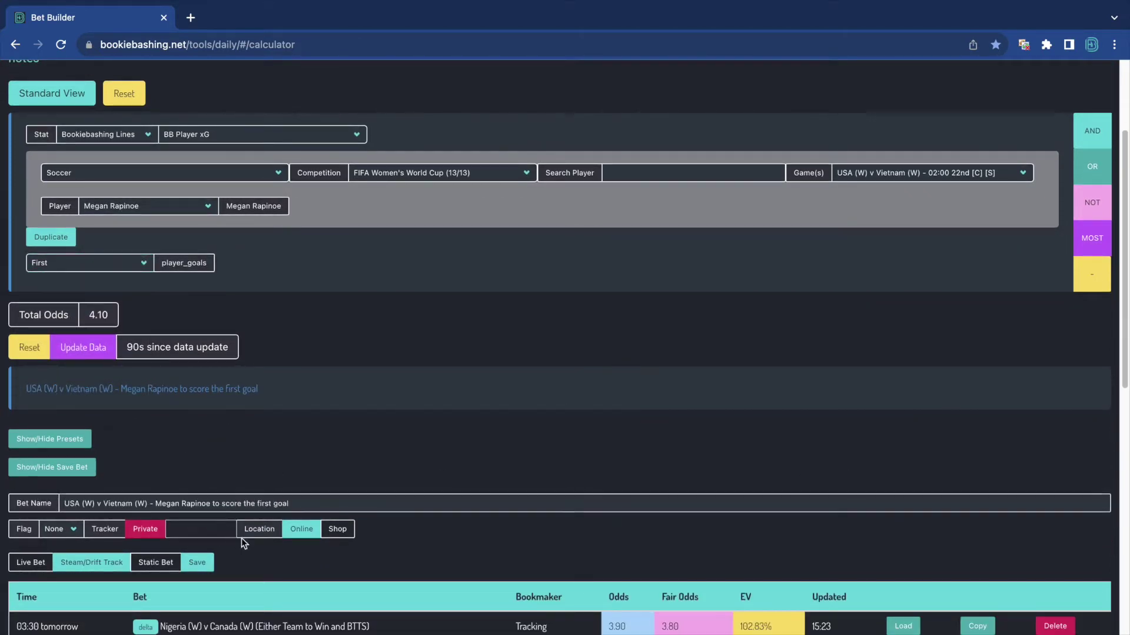
click(197, 562)
scroll(347, 392, down, 1)
scroll(347, 393, down, 3)
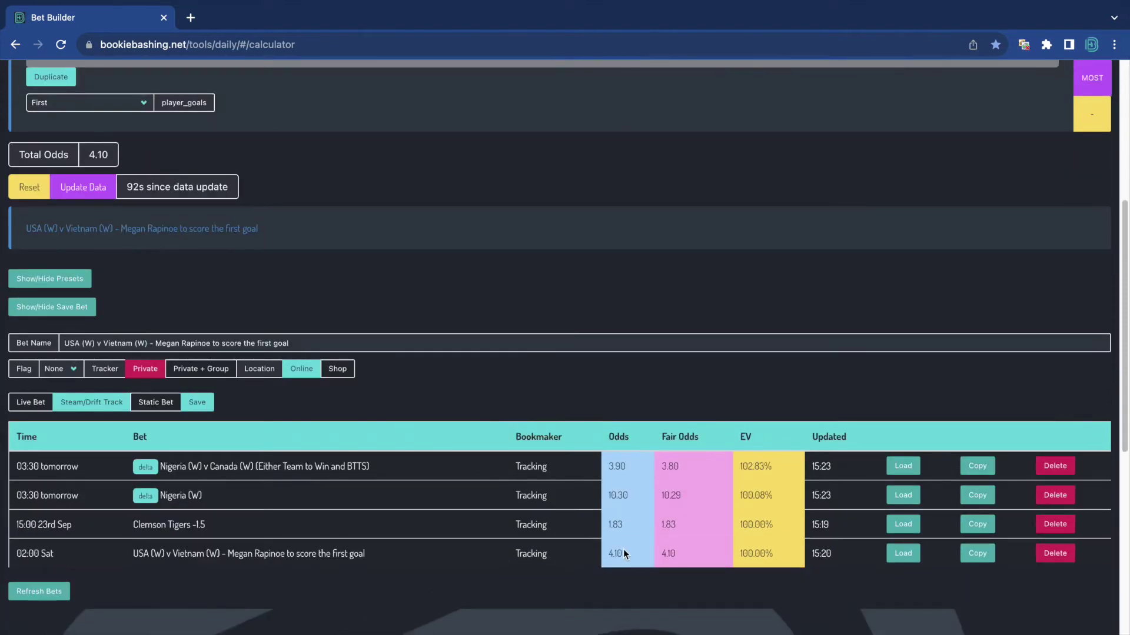
scroll(373, 306, up, 4)
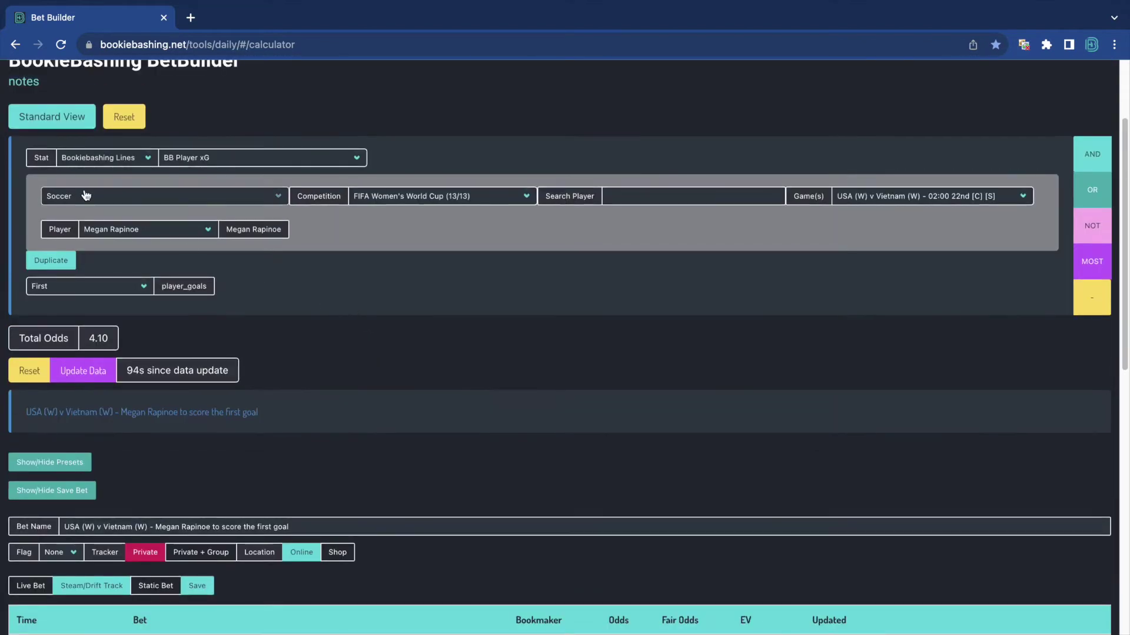
click(111, 159)
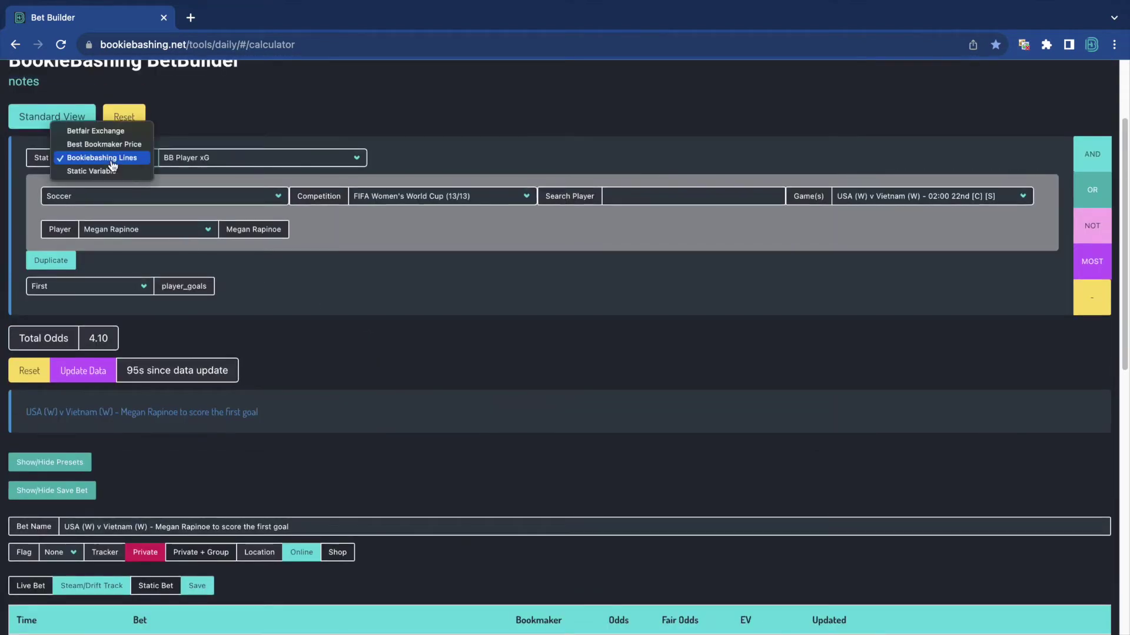
Step: Set Betfair Exchange Other Markets to Golf, Open Championship 2023, 23rd Jul event, Winner market
click(112, 131)
click(224, 162)
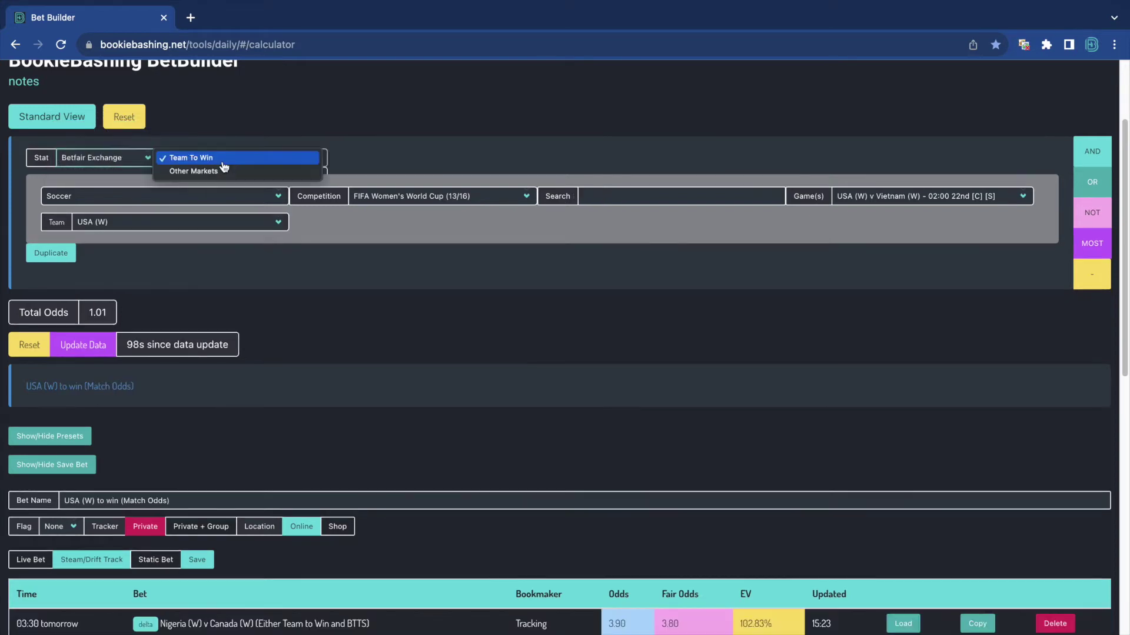
click(223, 170)
click(222, 196)
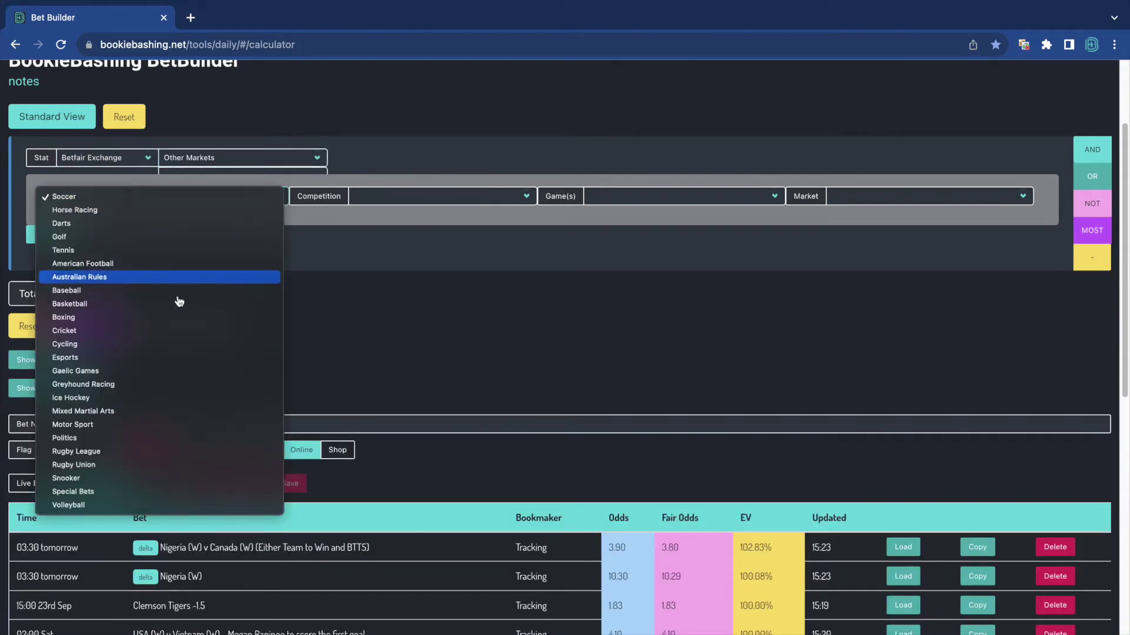
click(164, 238)
click(446, 198)
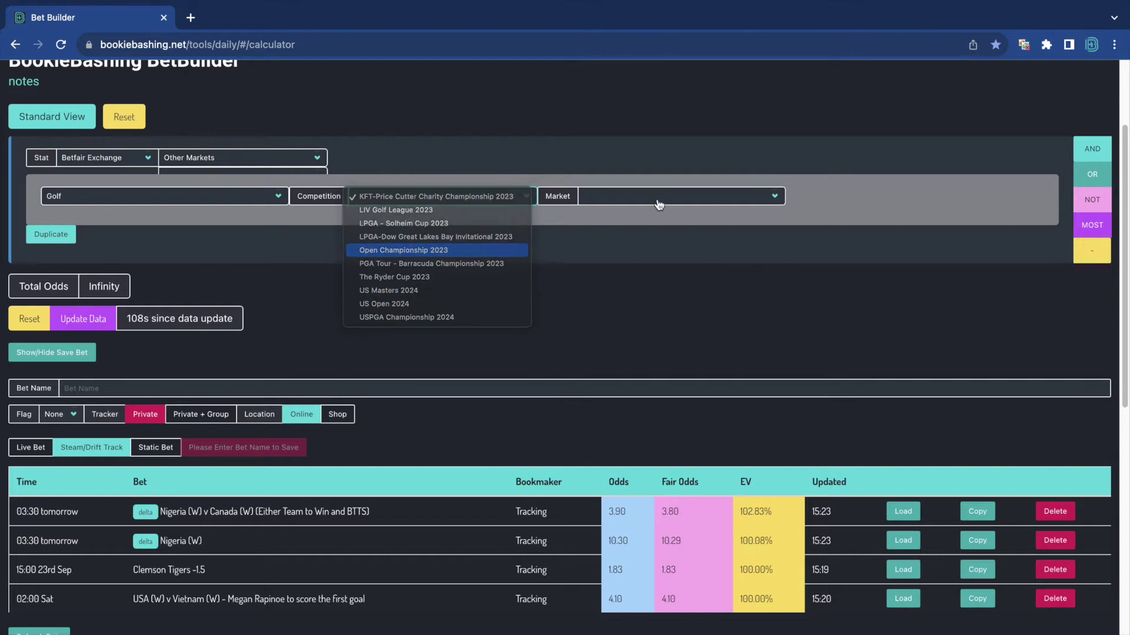
click(423, 250)
click(591, 197)
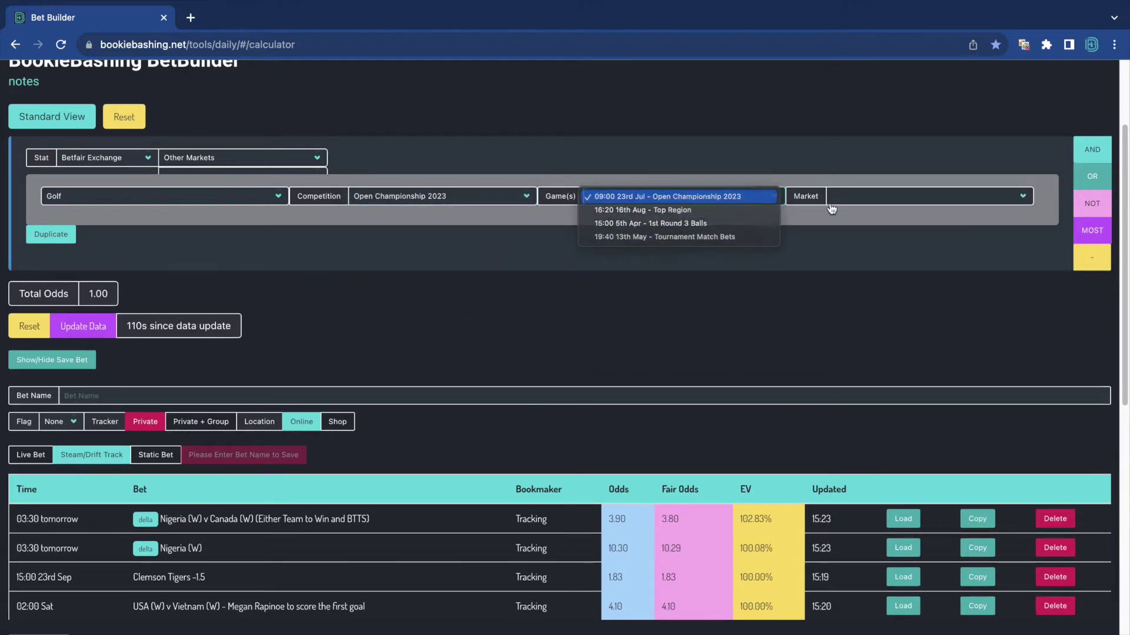
click(668, 196)
click(883, 196)
click(883, 198)
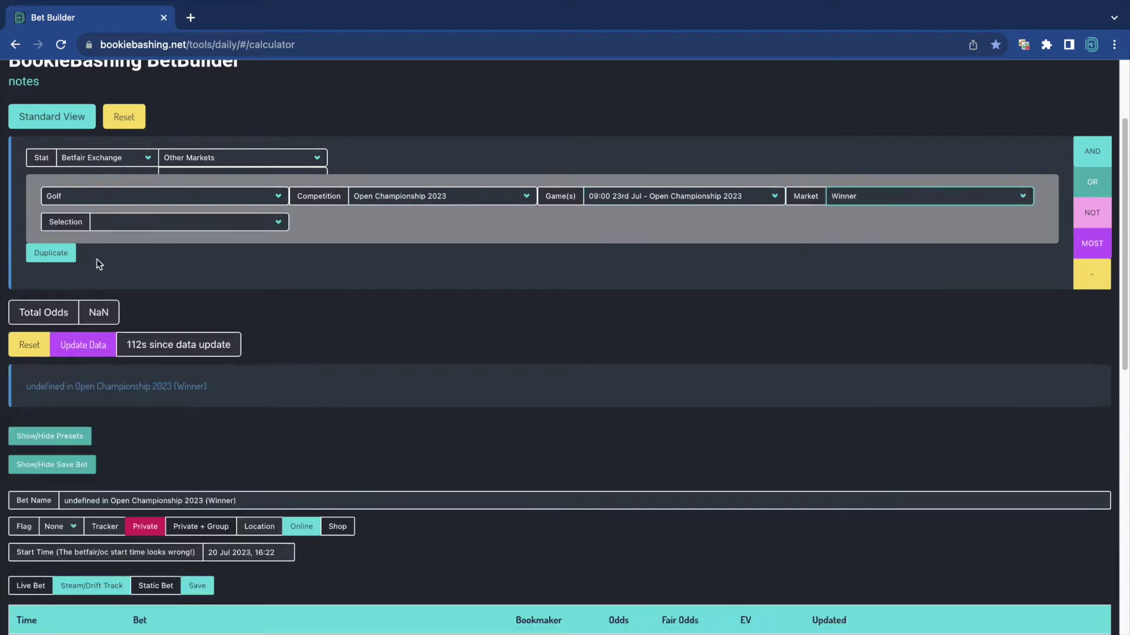
Step: Select the golfer to back as winner at odds 17.50 and save the bet
click(170, 225)
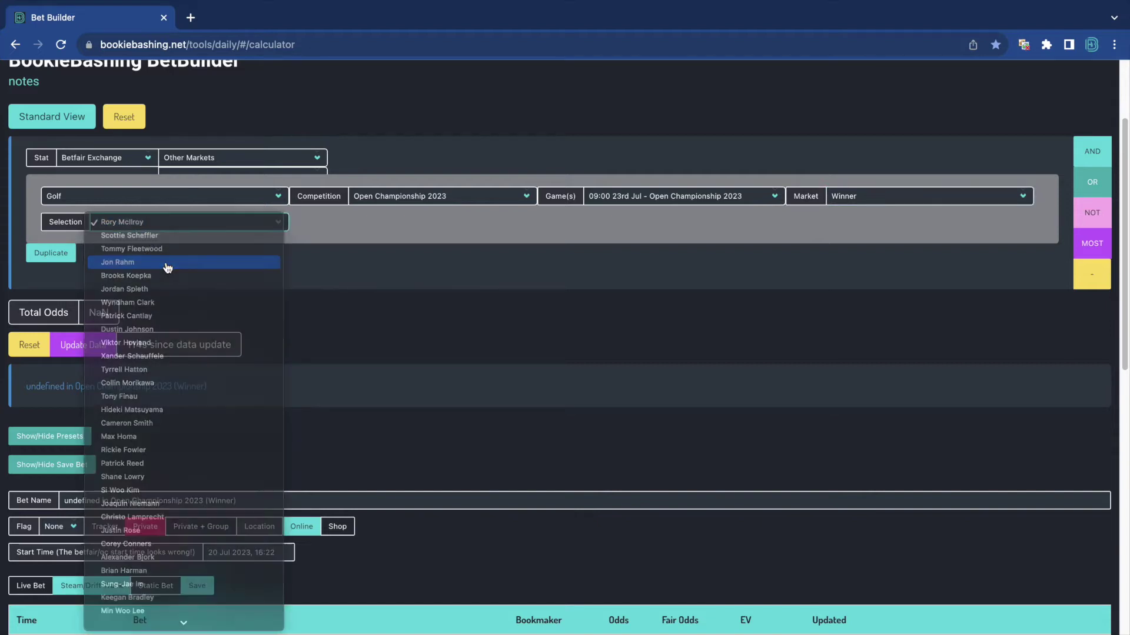
click(168, 264)
scroll(177, 324, down, 2)
scroll(192, 339, down, 1)
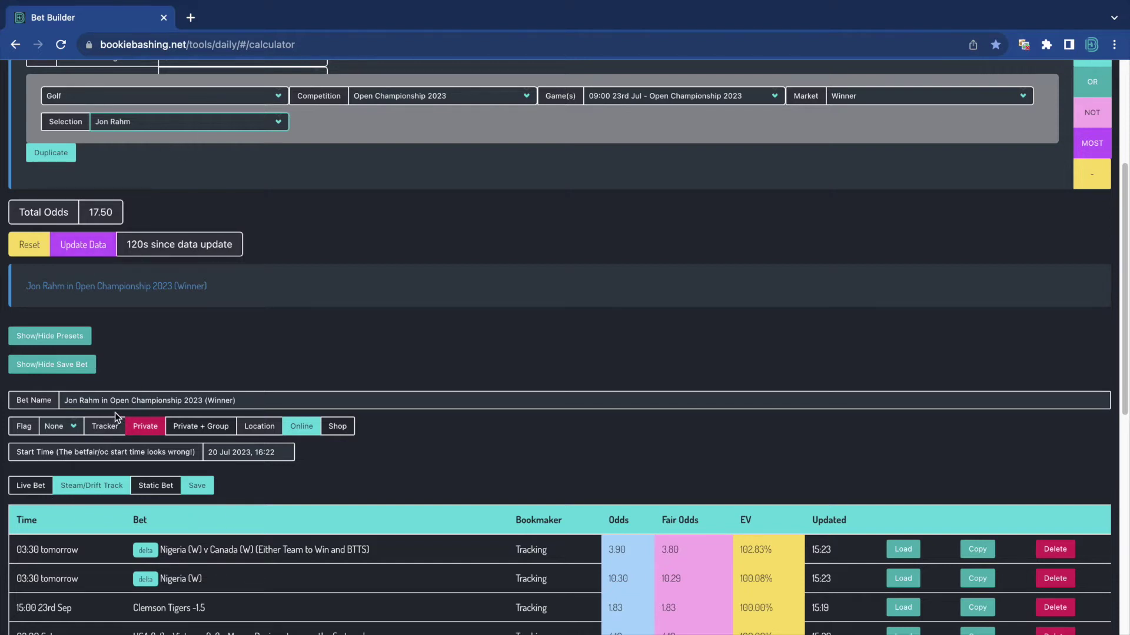
click(208, 488)
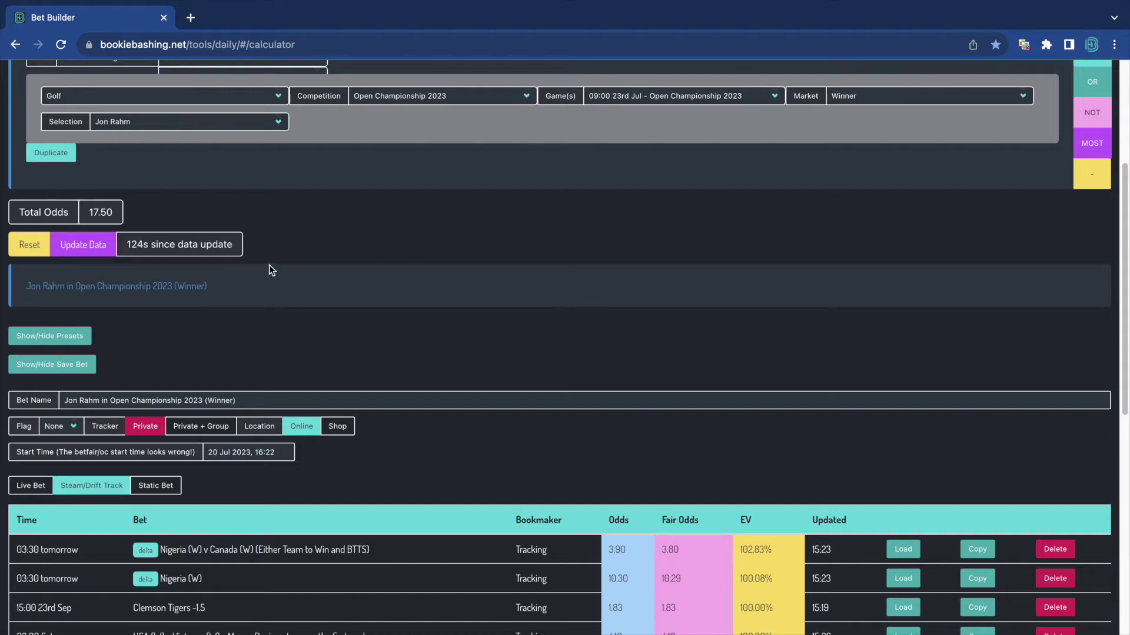
scroll(274, 265, down, 1)
Step: Price at Best Bookmaker Price for Basketball, World - International Friendlies, Total Points market
scroll(90, 226, up, 3)
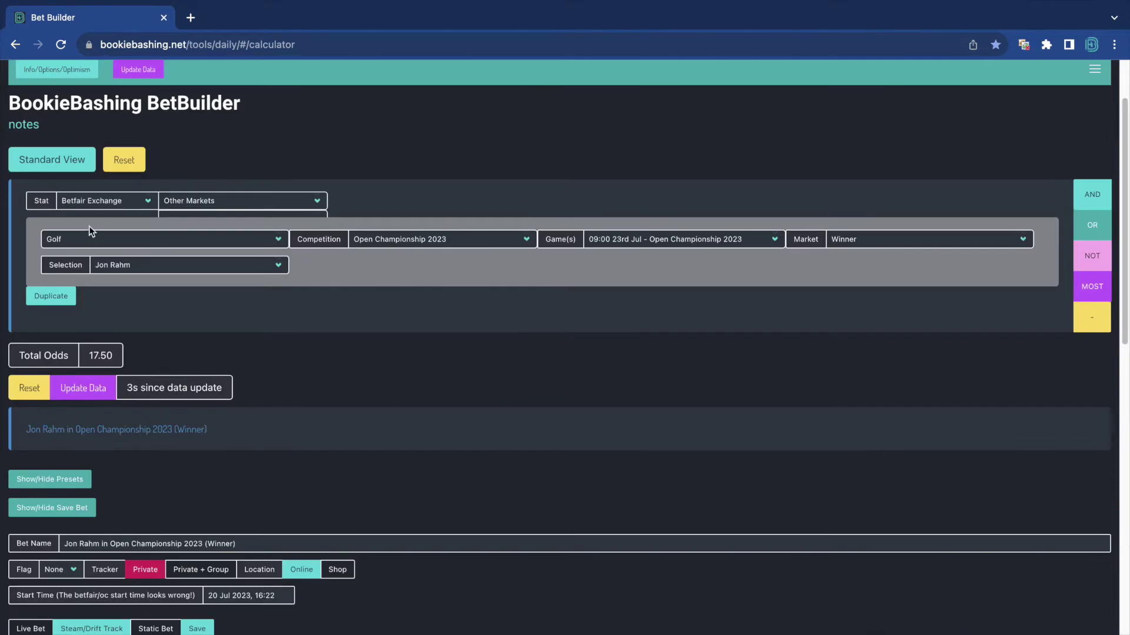
click(100, 206)
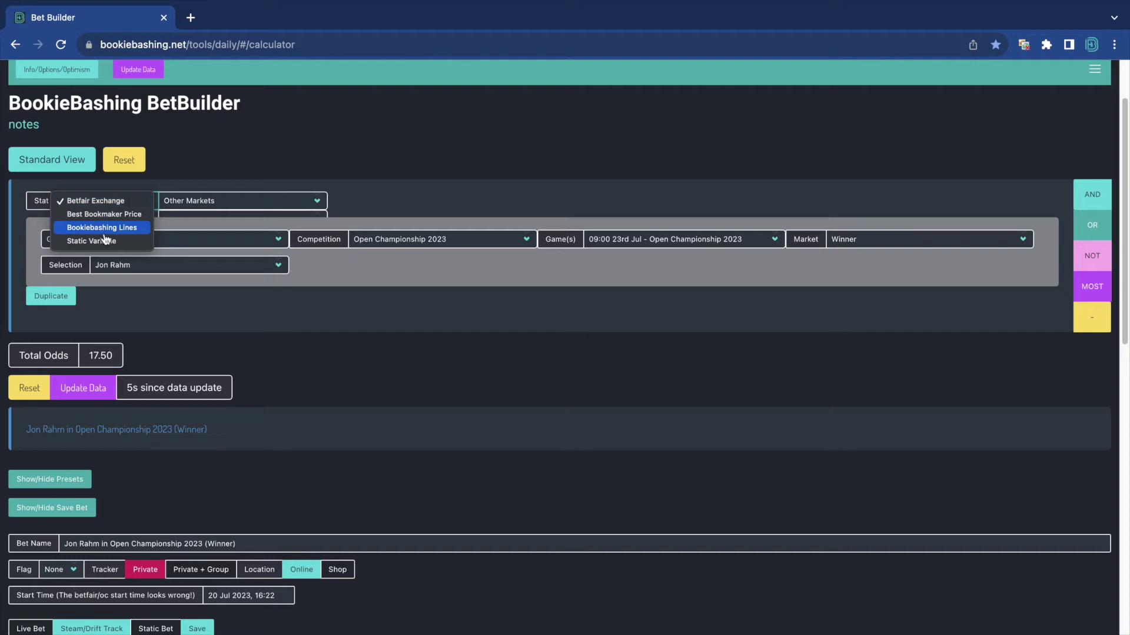
click(112, 216)
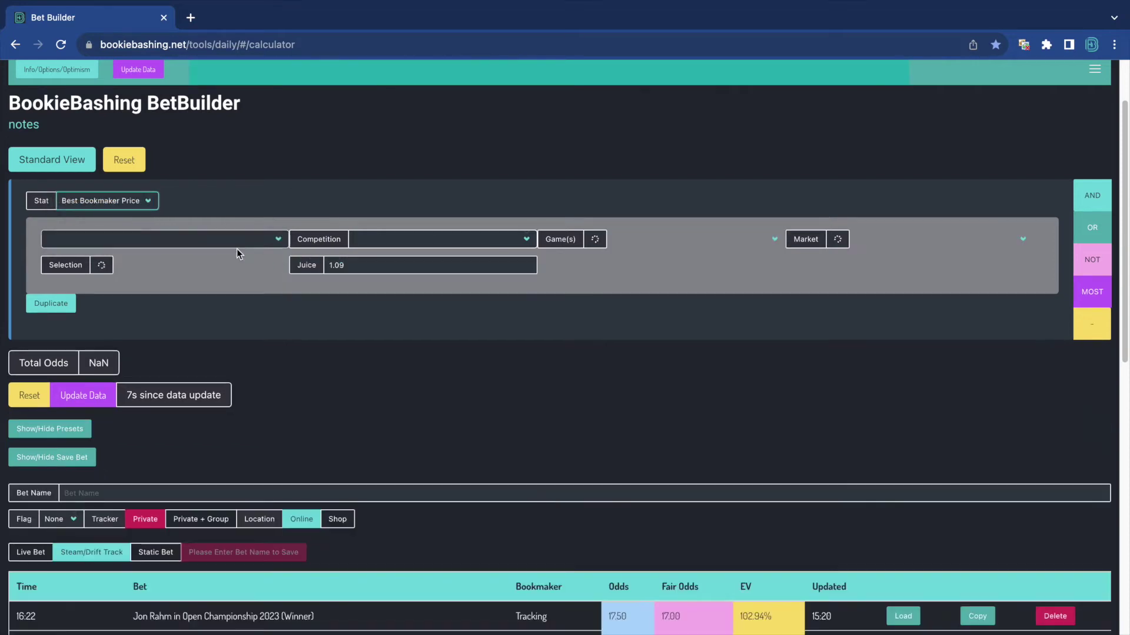
click(229, 236)
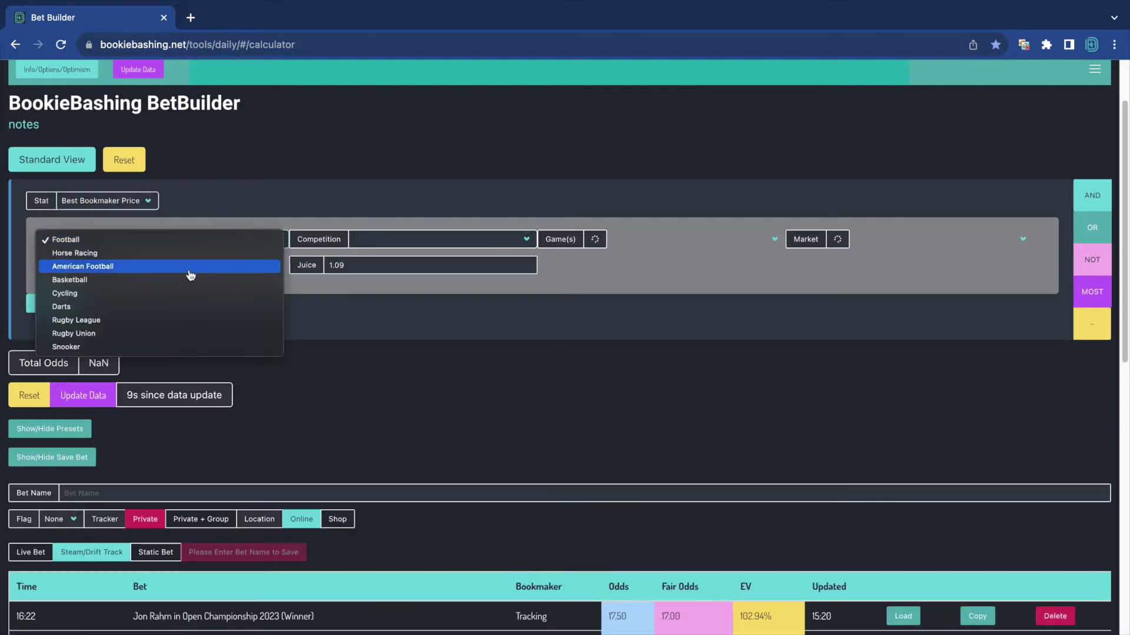
click(164, 280)
click(430, 239)
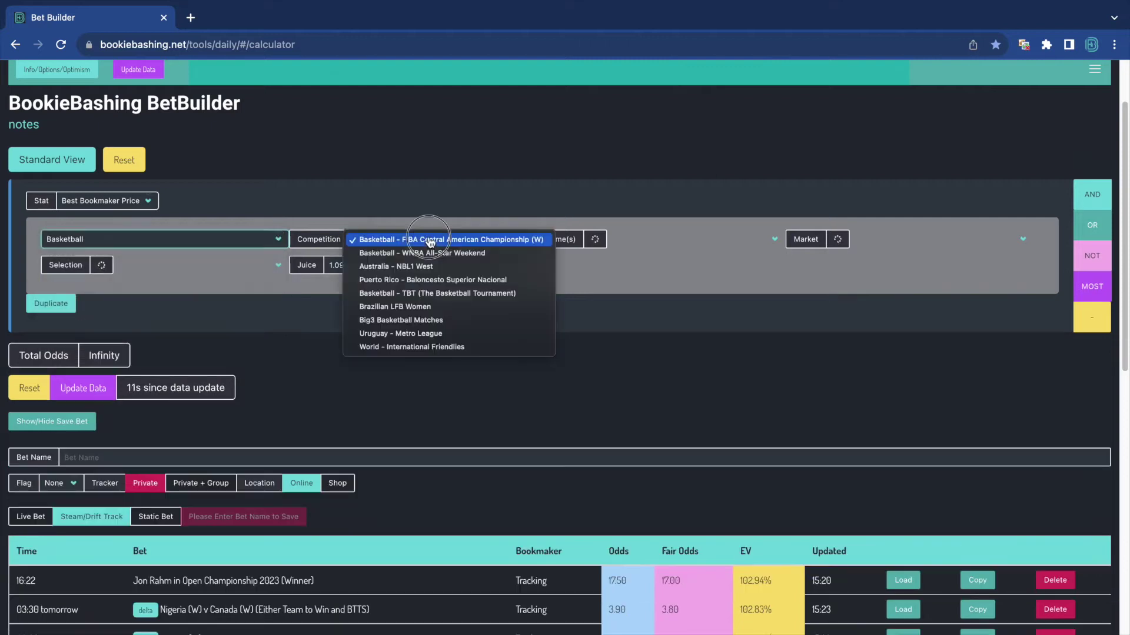
click(377, 343)
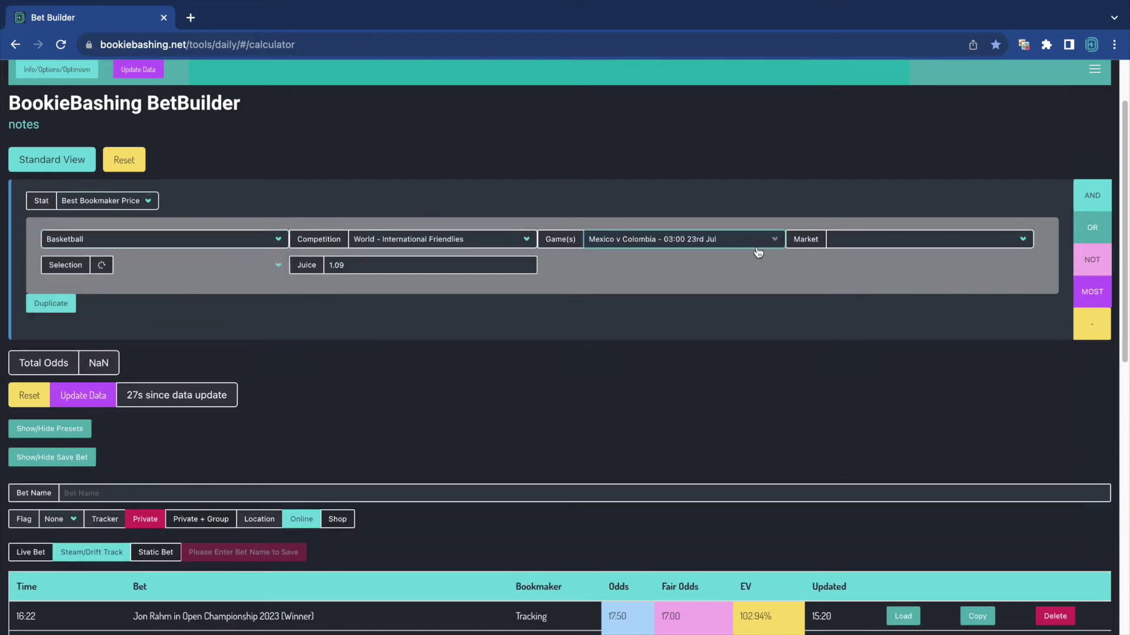
click(841, 240)
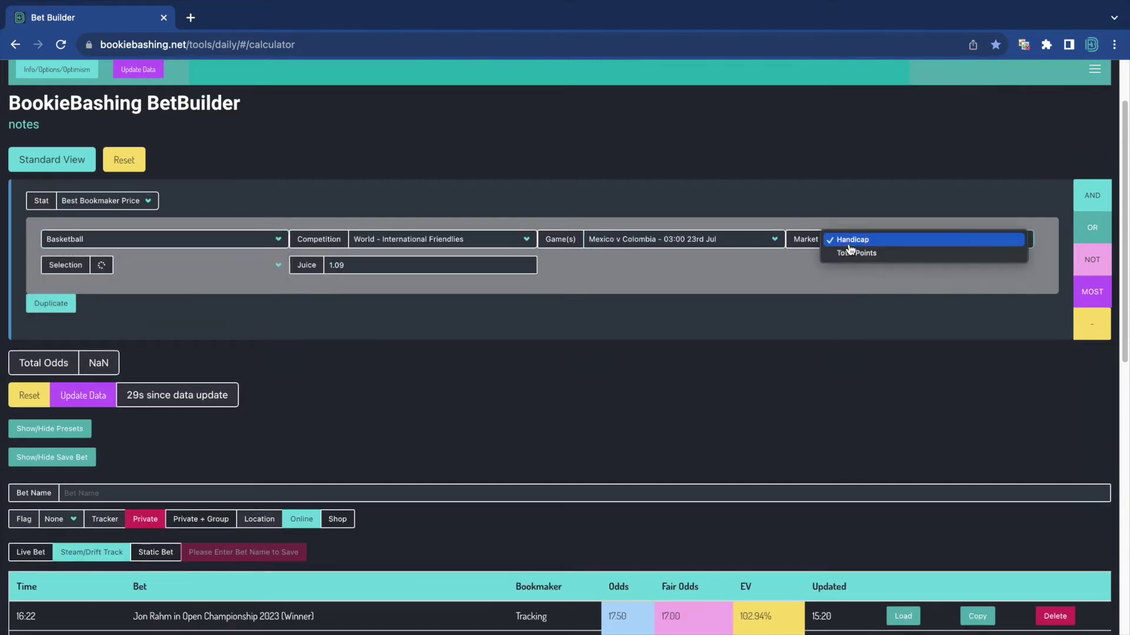
click(854, 253)
Step: Select Over 157.0 at odds 1.97 and name the bet 'Mexico Colombia o157'
click(198, 266)
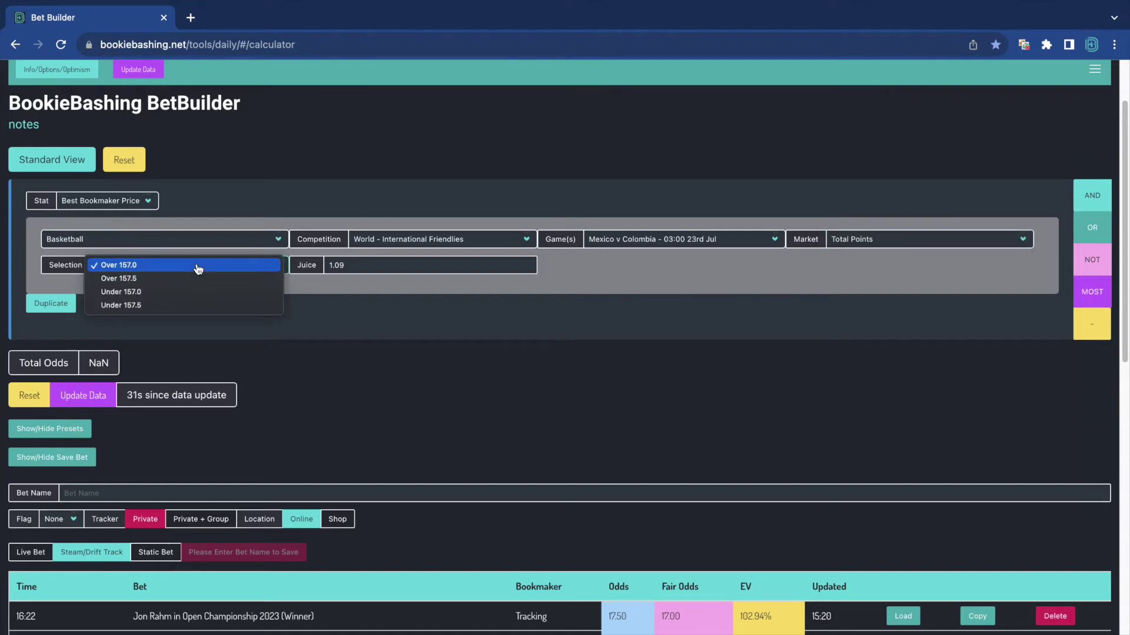
click(198, 266)
scroll(240, 400, down, 3)
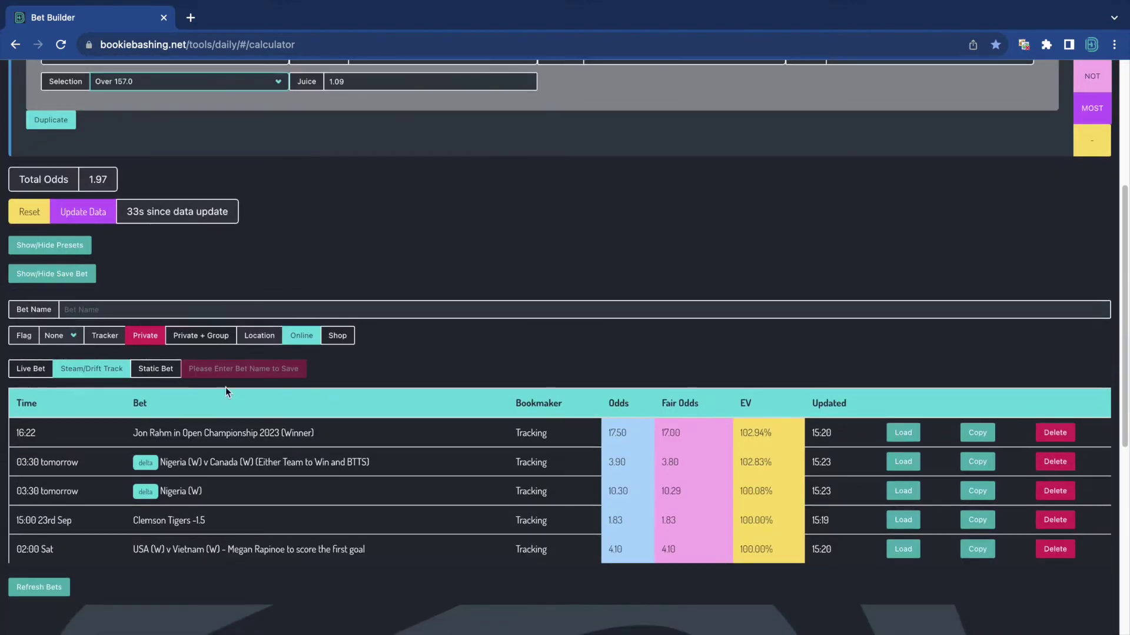
click(290, 309)
text(Mexico Co)
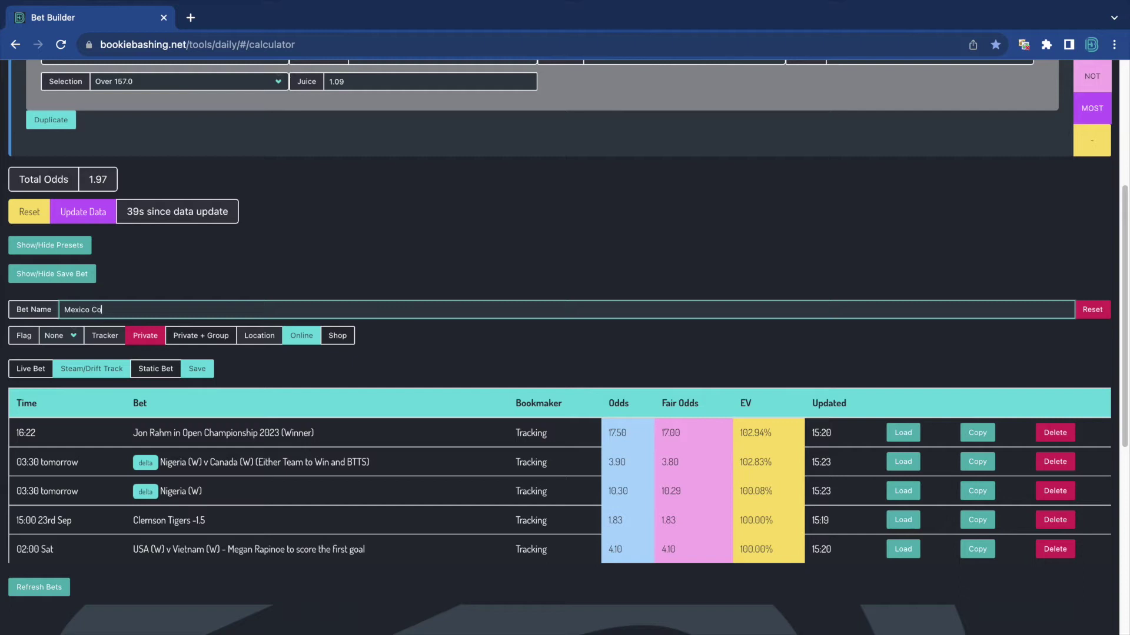
text(lombia o1)
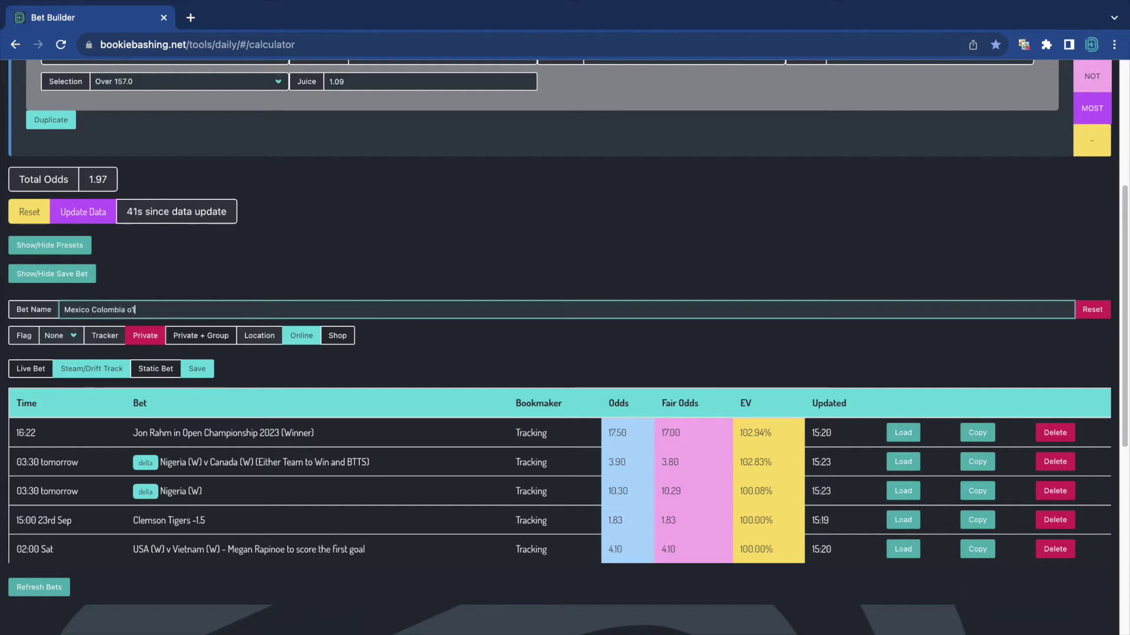
text(50.7)
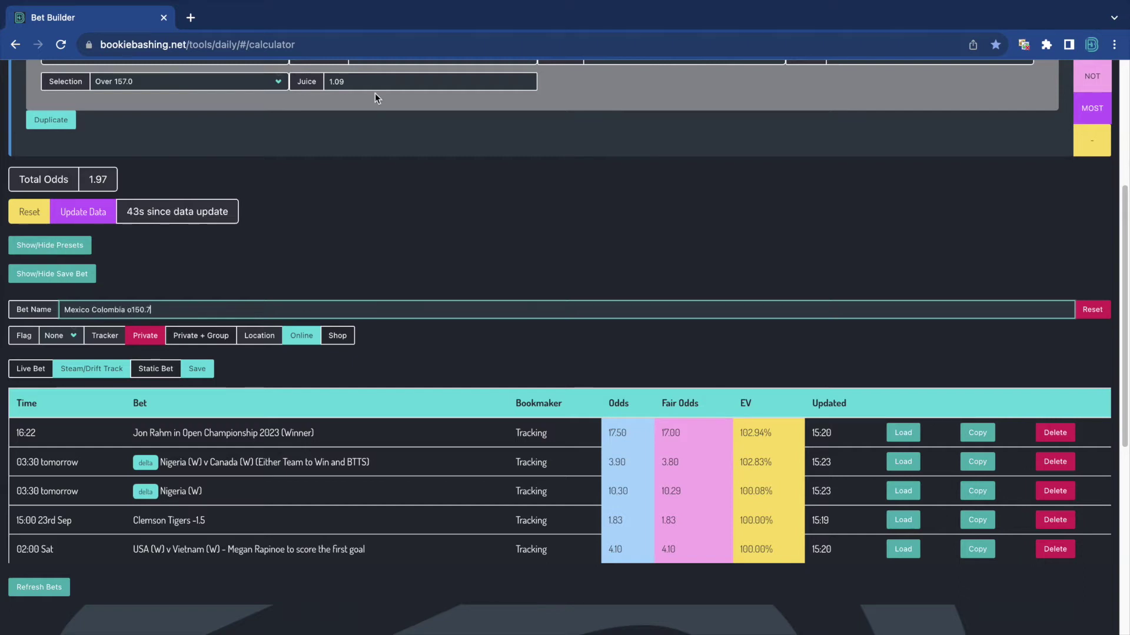
key(BackSpace)
key(BackSpace)
key(BackSpace)
text(7)
click(107, 375)
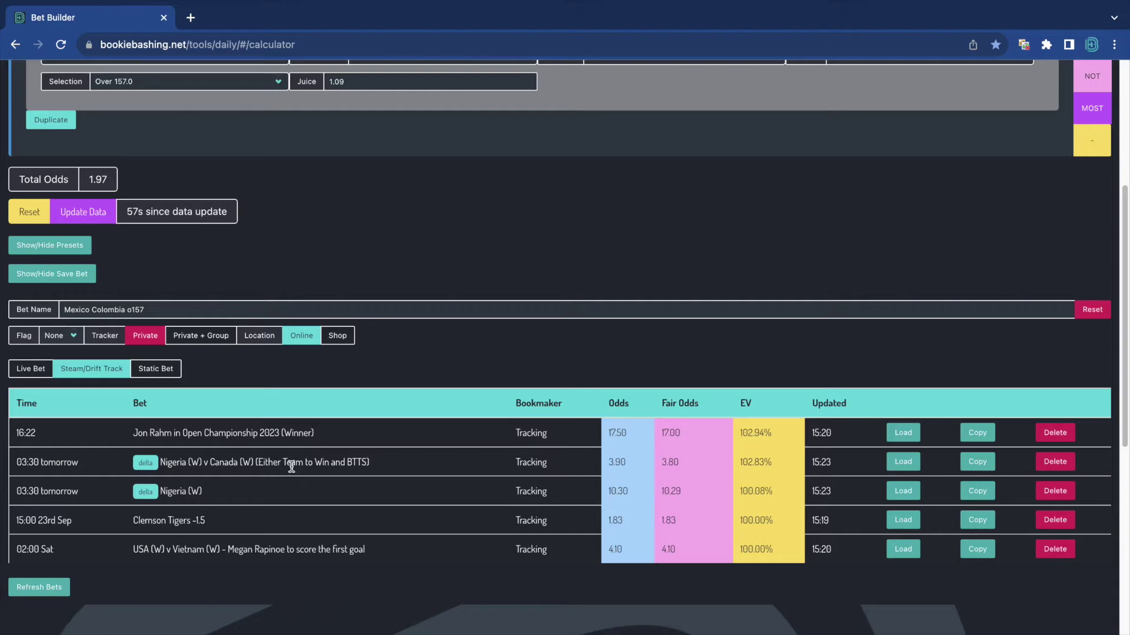
scroll(313, 474, down, 1)
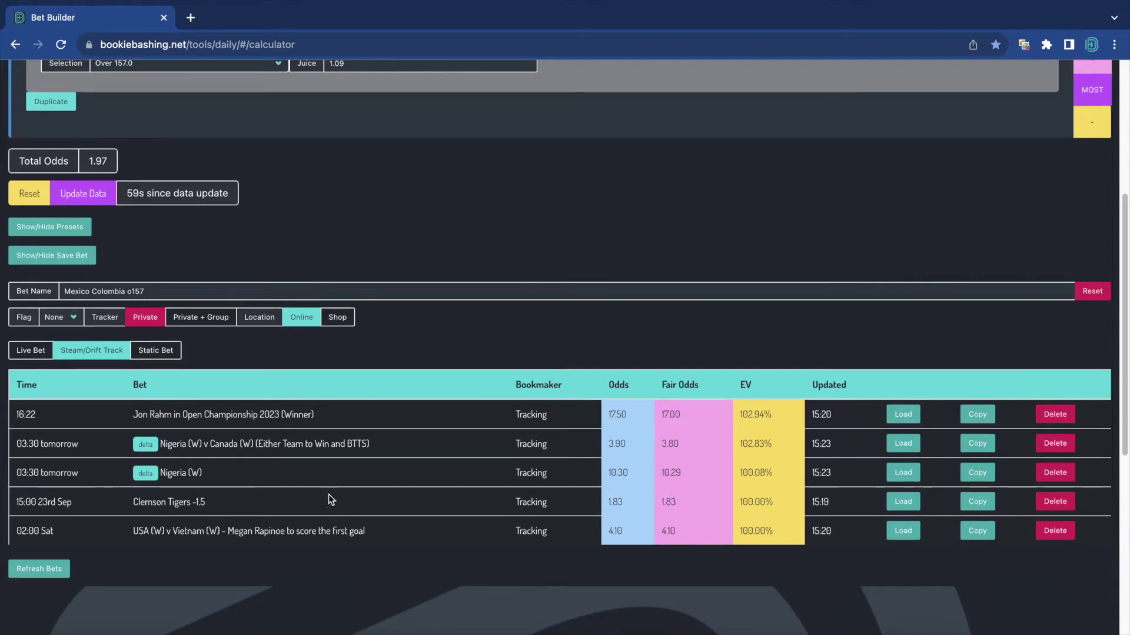
scroll(336, 483, up, 5)
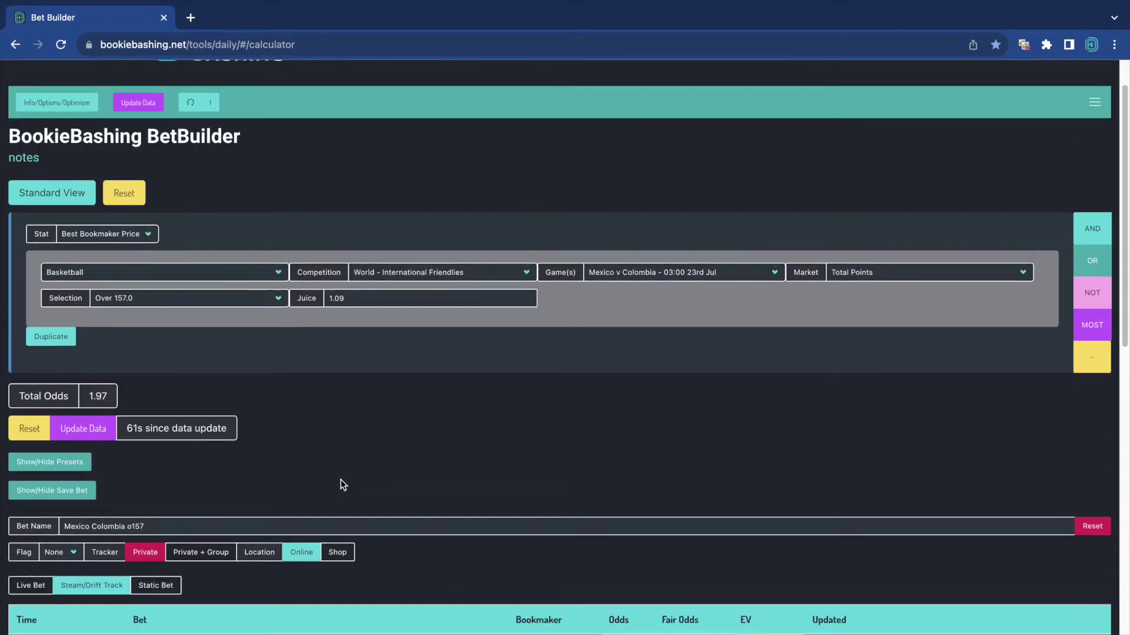
Step: Open the Bet Tracker in a new tab and turn public bets off
scroll(342, 484, up, 2)
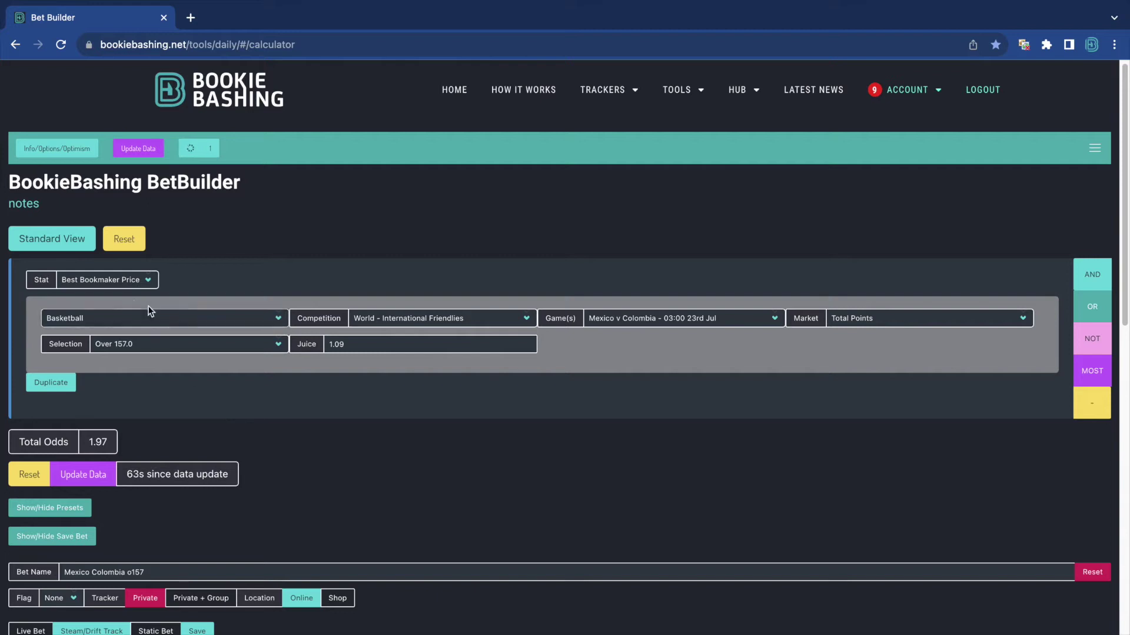
scroll(307, 474, up, 1)
mouse_move(603, 93)
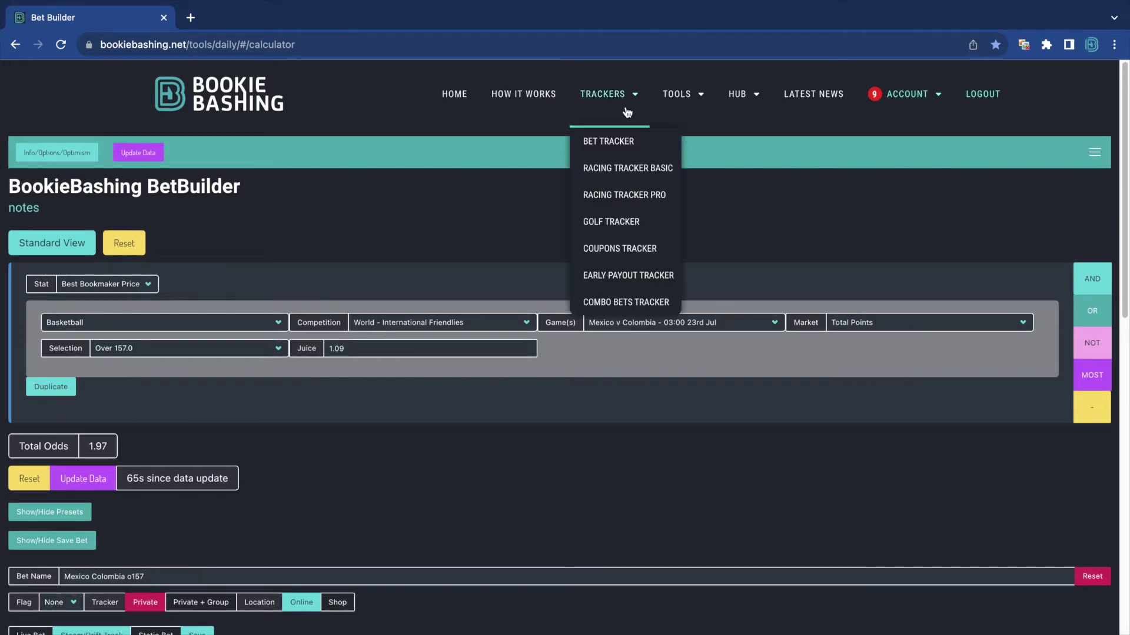
middle_click(616, 152)
click(250, 17)
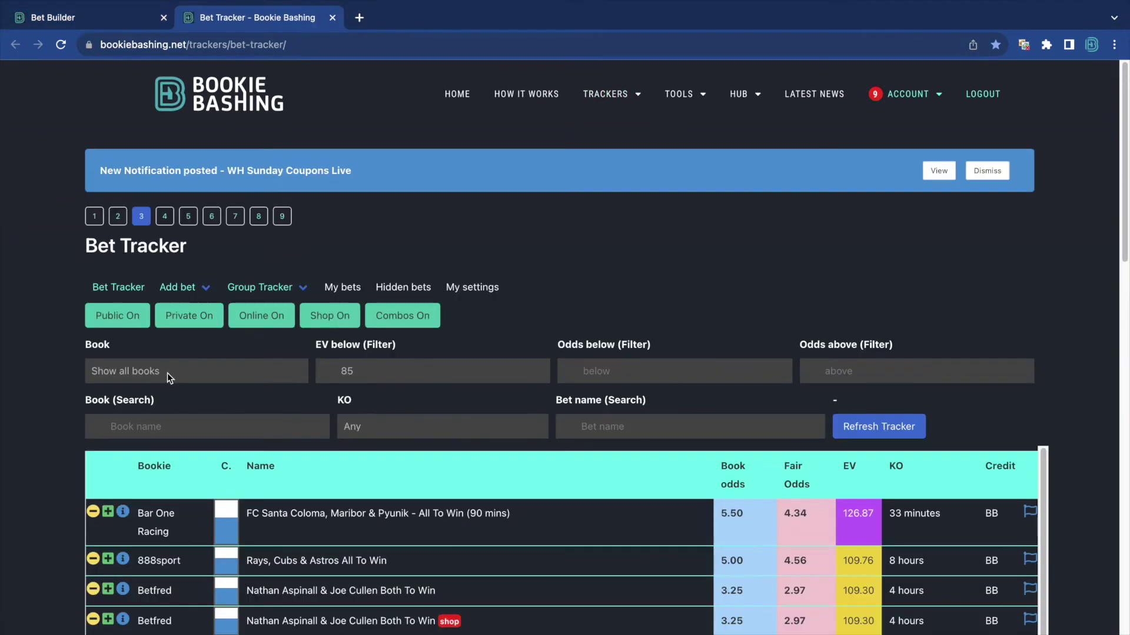
click(126, 325)
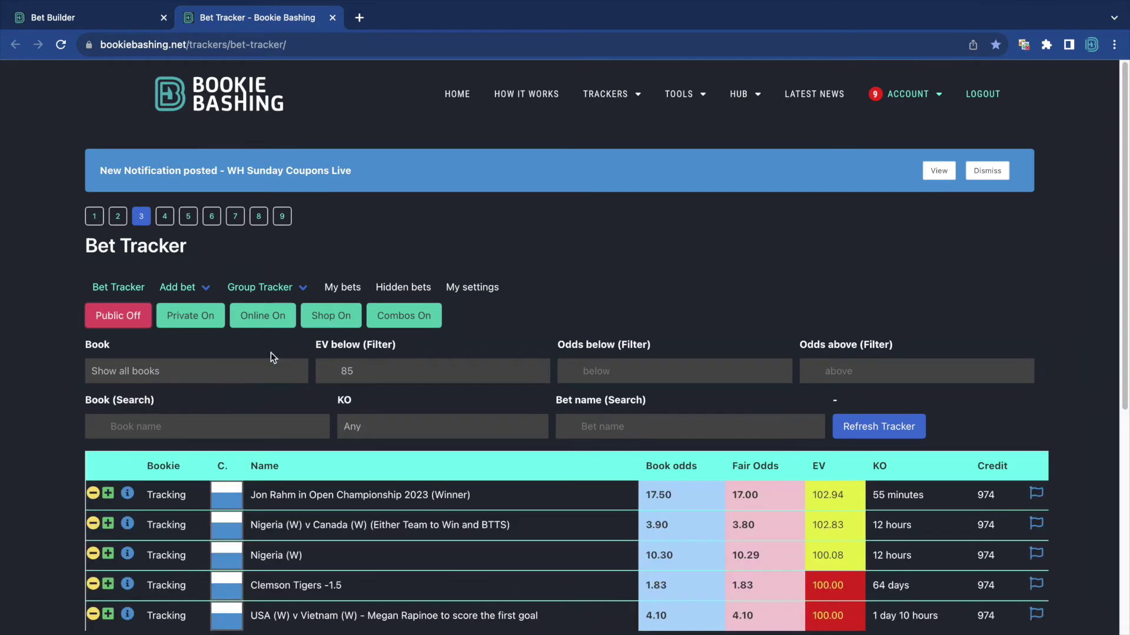
scroll(375, 403, down, 1)
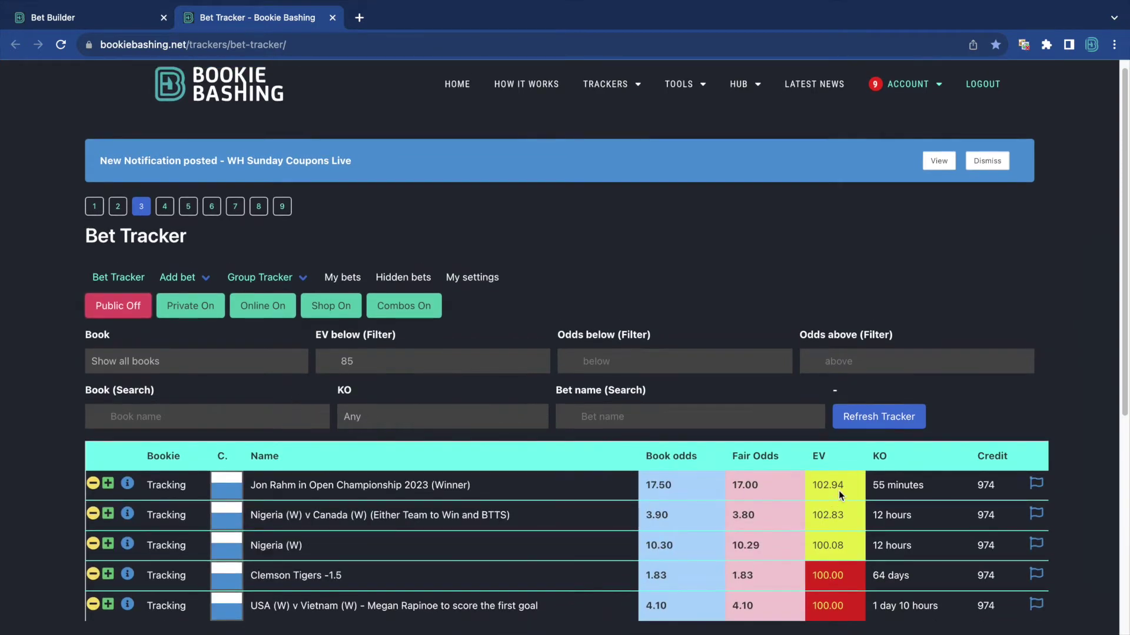
scroll(765, 506, up, 1)
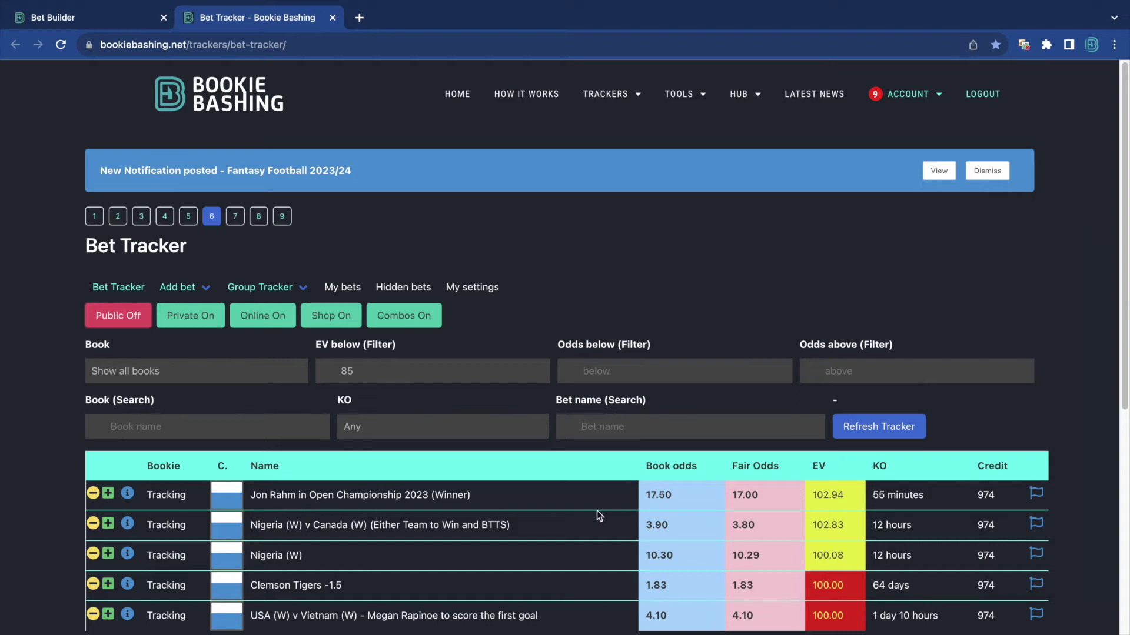
Step: Back in Bet Builder, choose FIFA Women's World Cup and the Nigeria (W) v Canada (W) game
click(47, 18)
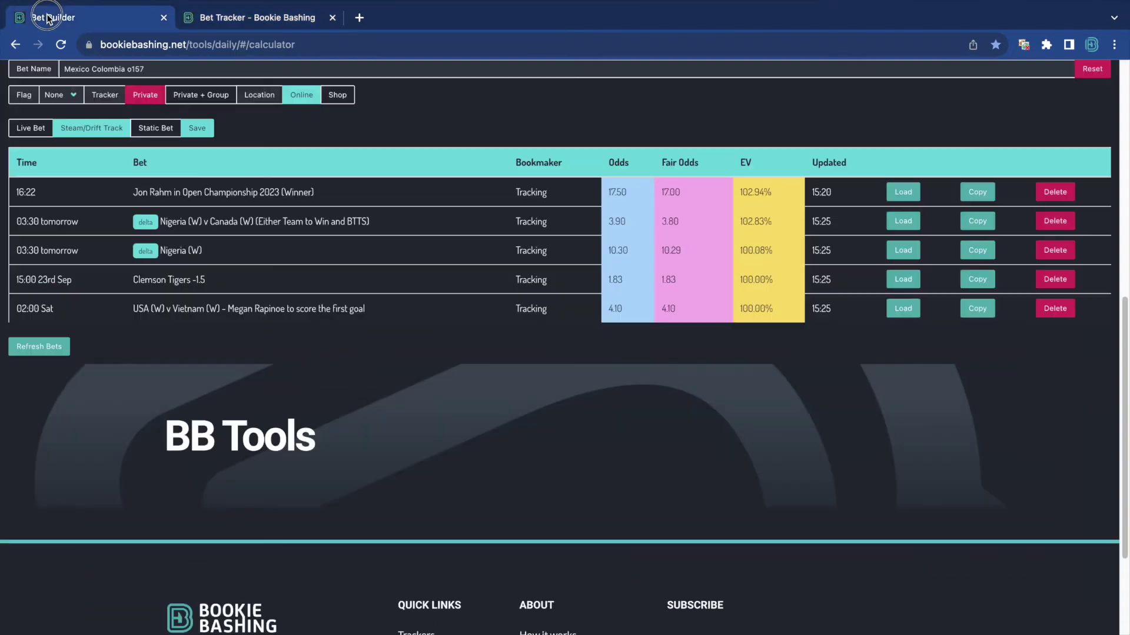
scroll(345, 324, up, 9)
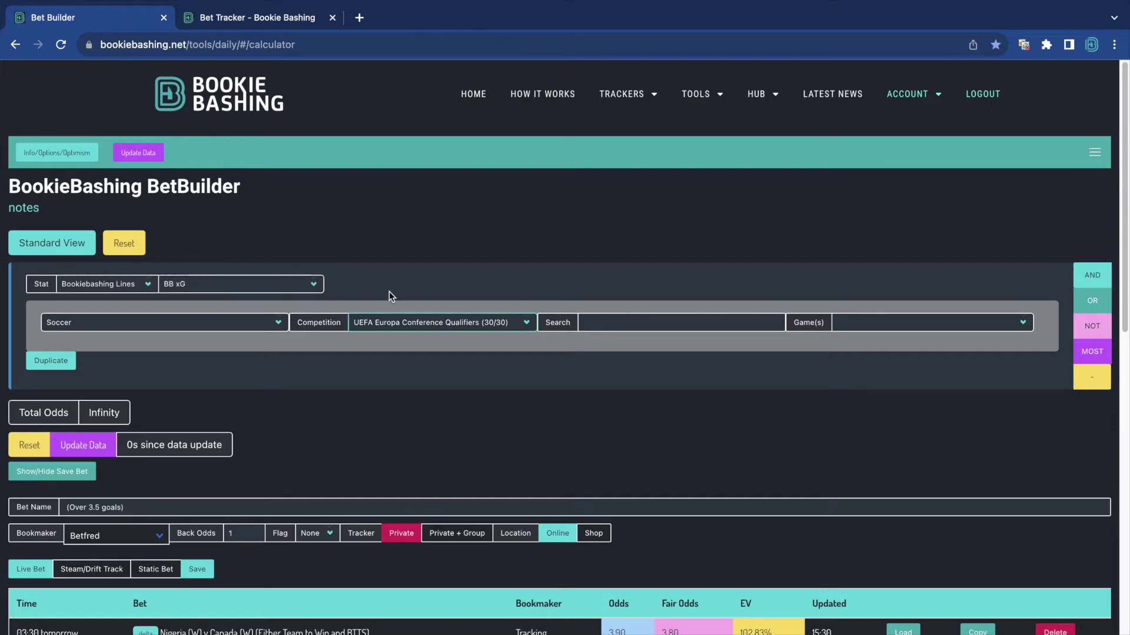
click(481, 329)
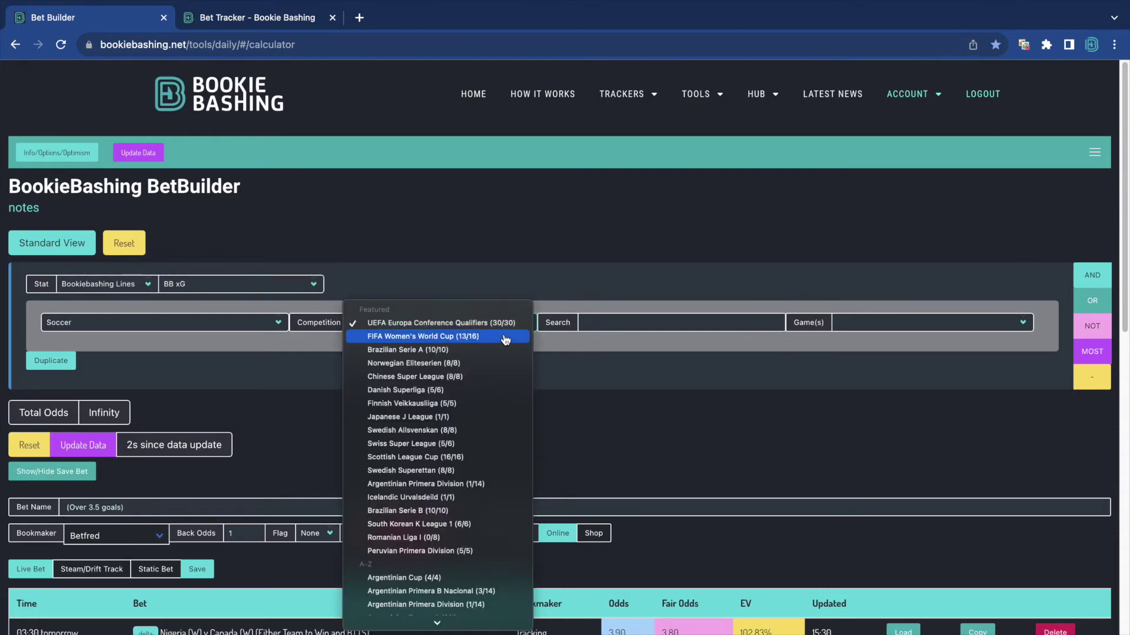
click(505, 339)
click(835, 323)
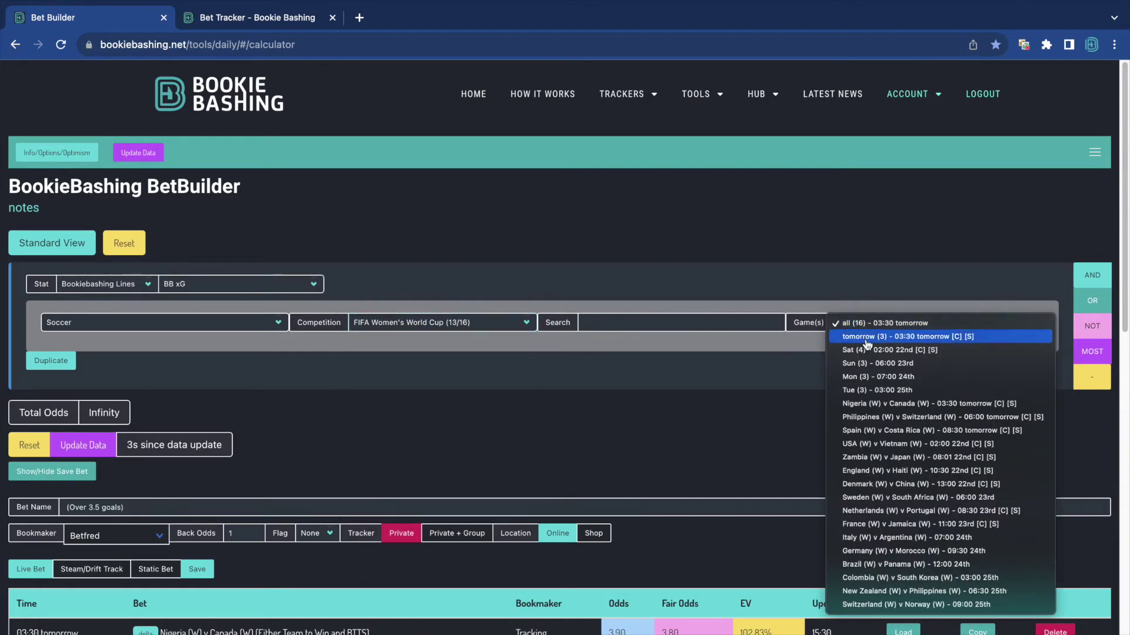
click(888, 405)
Step: Set the BB Game Centre market to Canada (W) and add a NOT condition
click(264, 285)
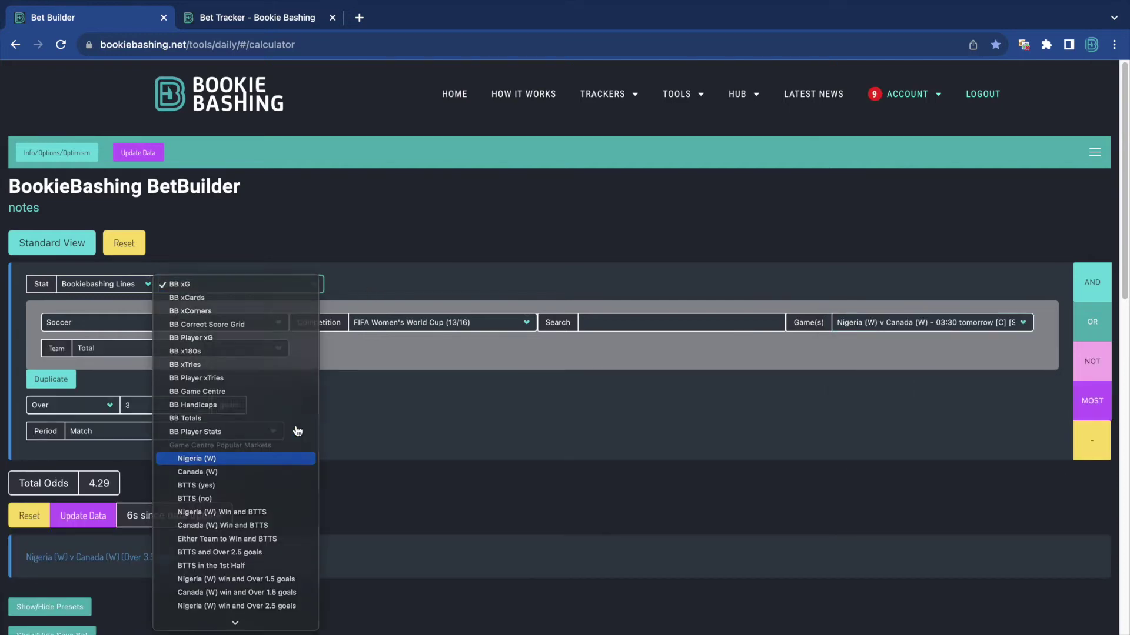
click(236, 458)
click(235, 284)
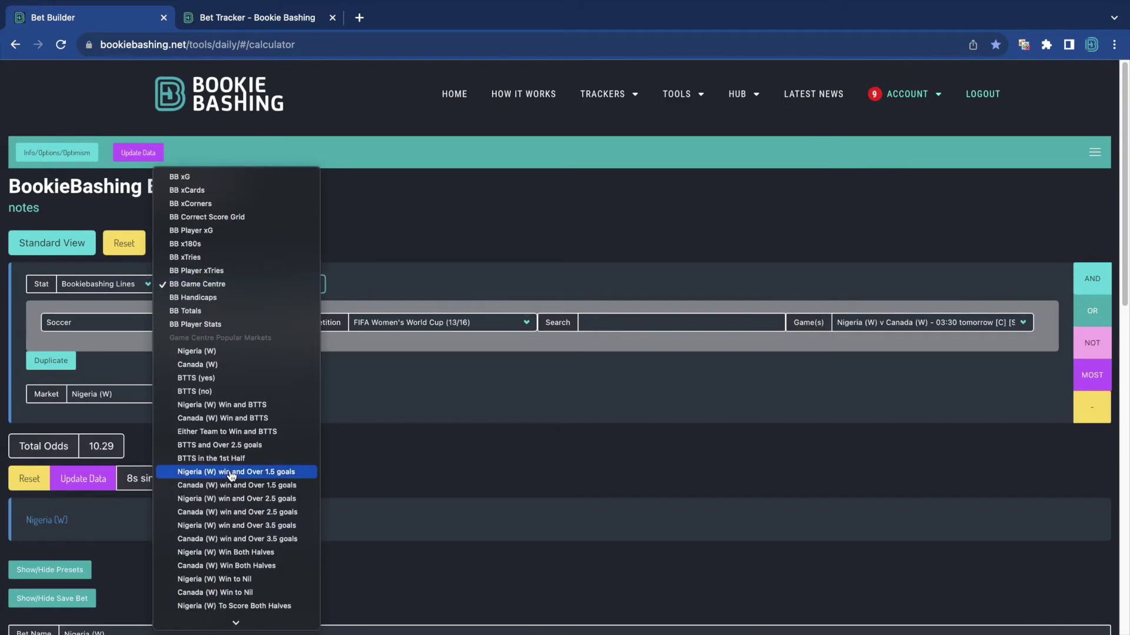
click(243, 369)
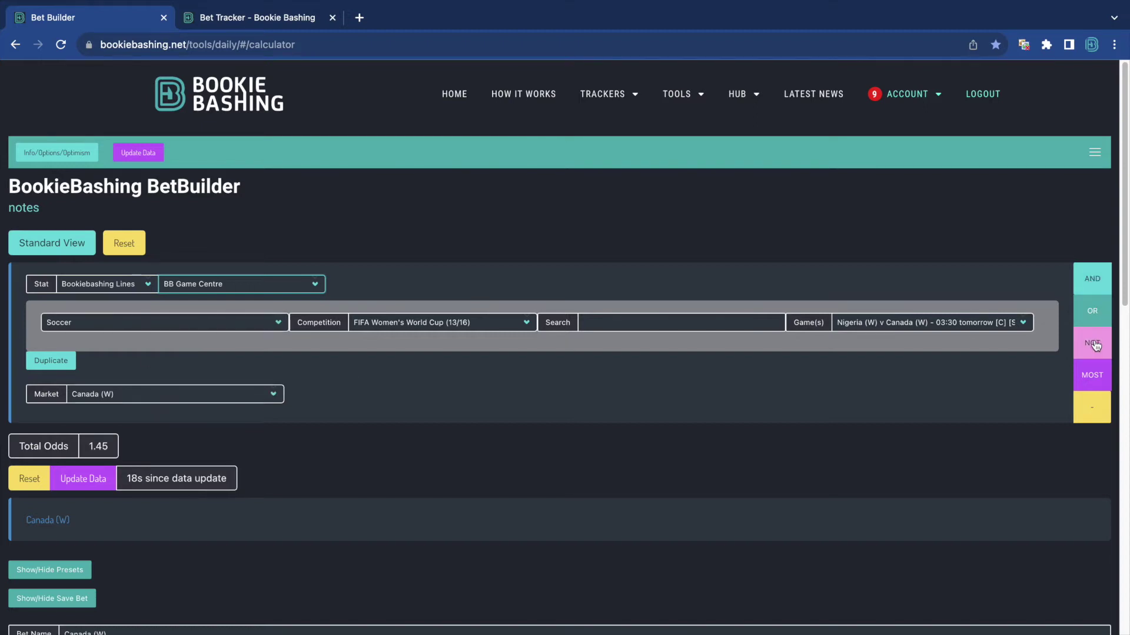
click(660, 403)
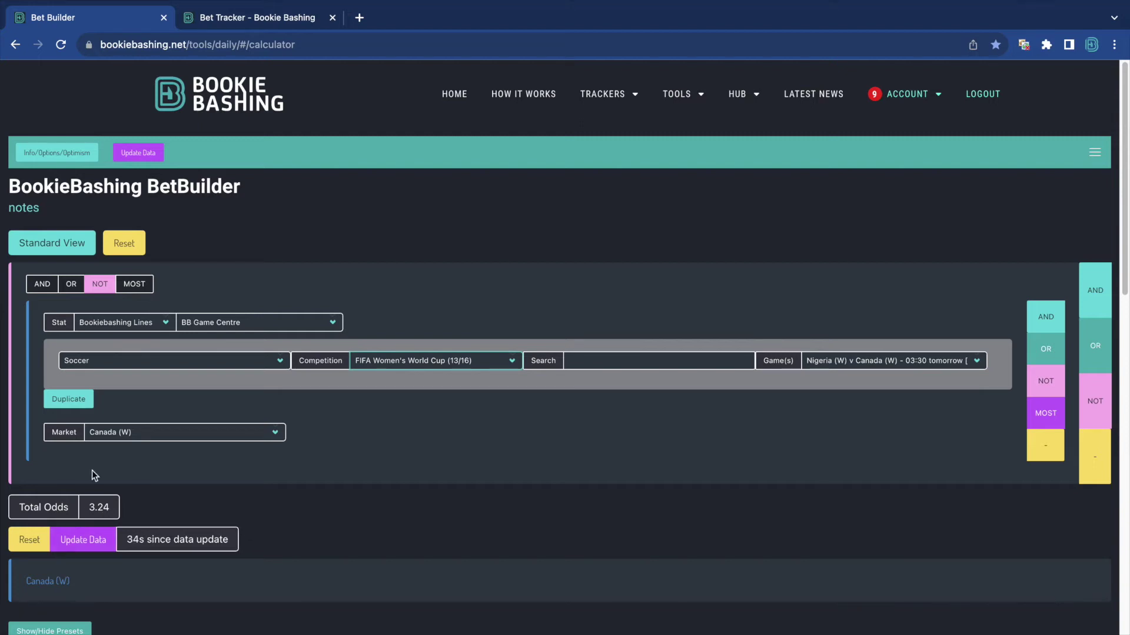
Step: Change the NOT leg to Nigeria (W), priced from Betfair Exchange at odds 1.11
click(171, 440)
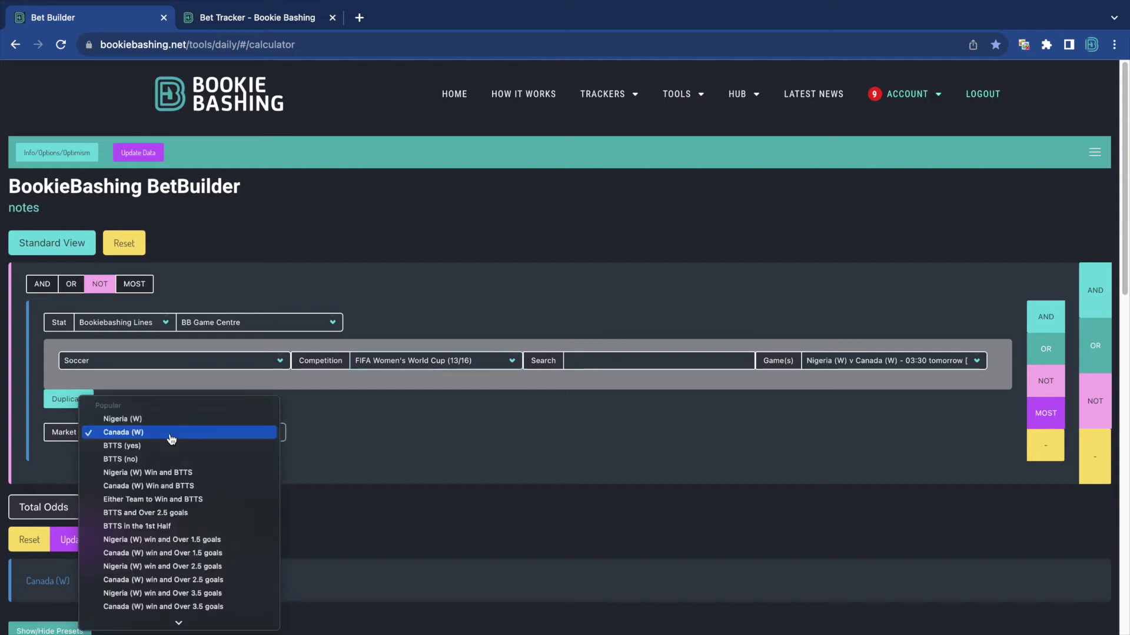
click(177, 419)
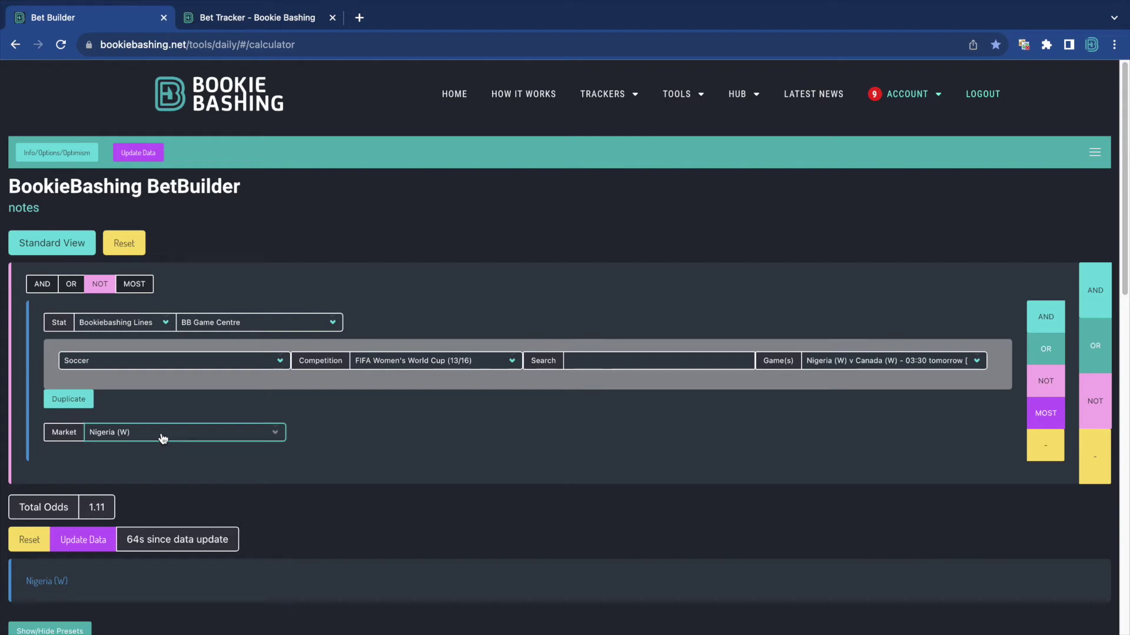
click(156, 324)
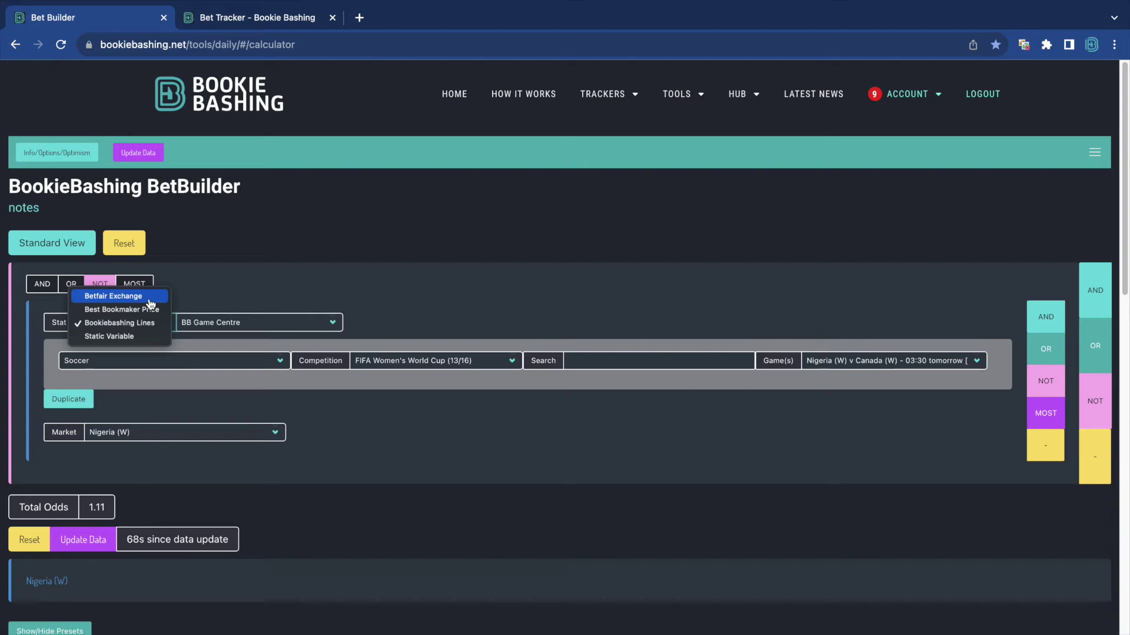
click(148, 297)
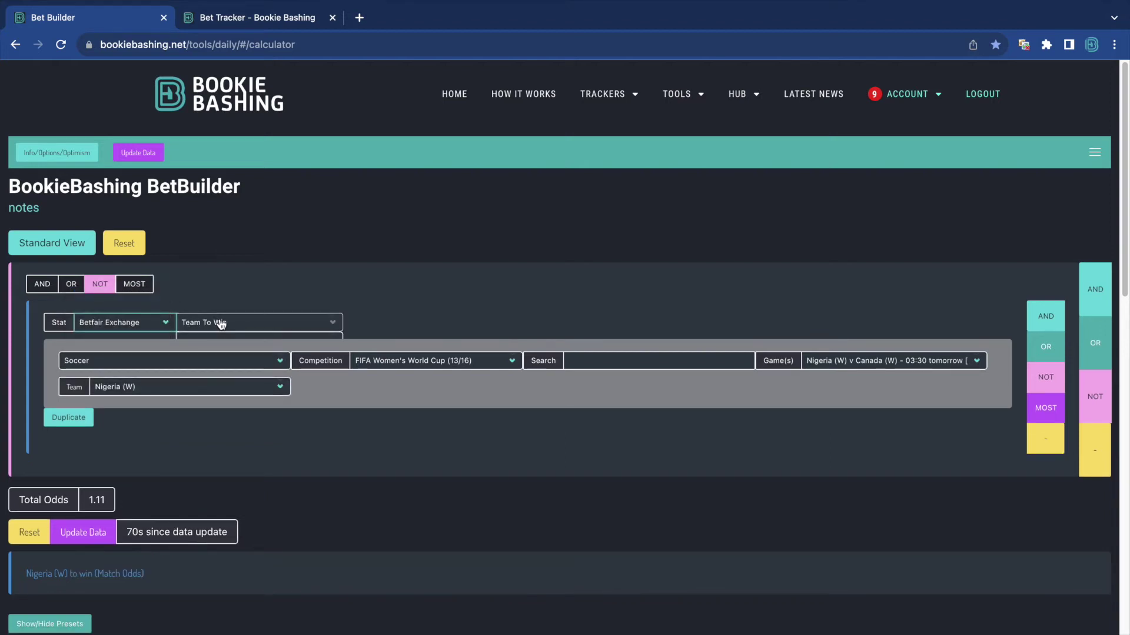
Step: Make the leg an Other Markets Golf bet: Open Championship 2023, 09:00 23rd Jul, Winner, Rory McIlroy
click(220, 323)
click(220, 347)
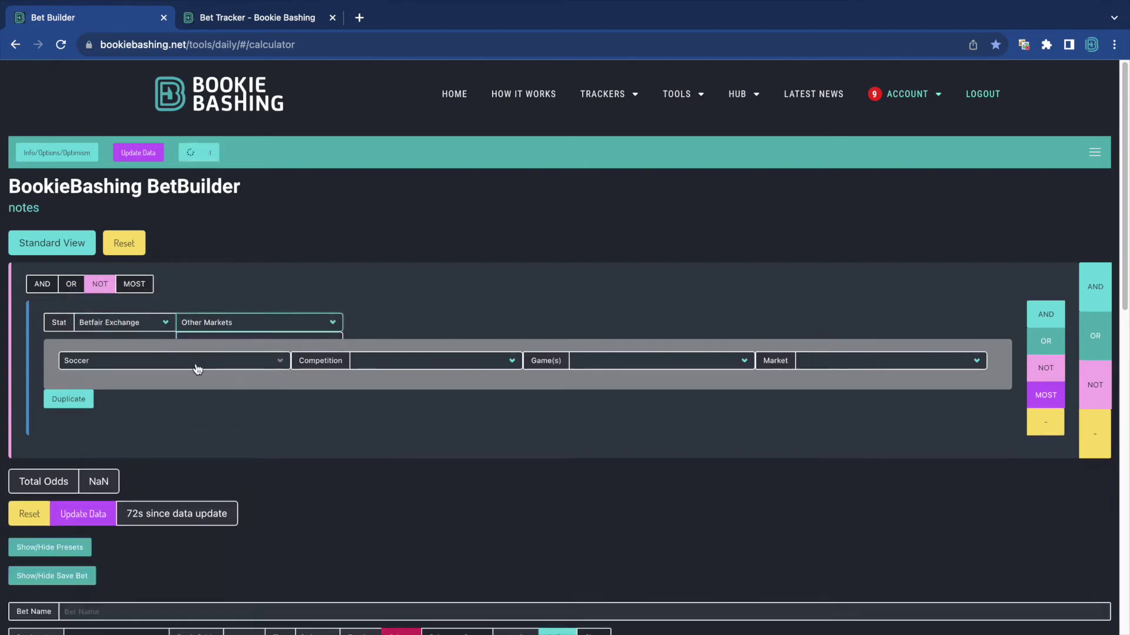
click(198, 369)
click(202, 390)
click(426, 362)
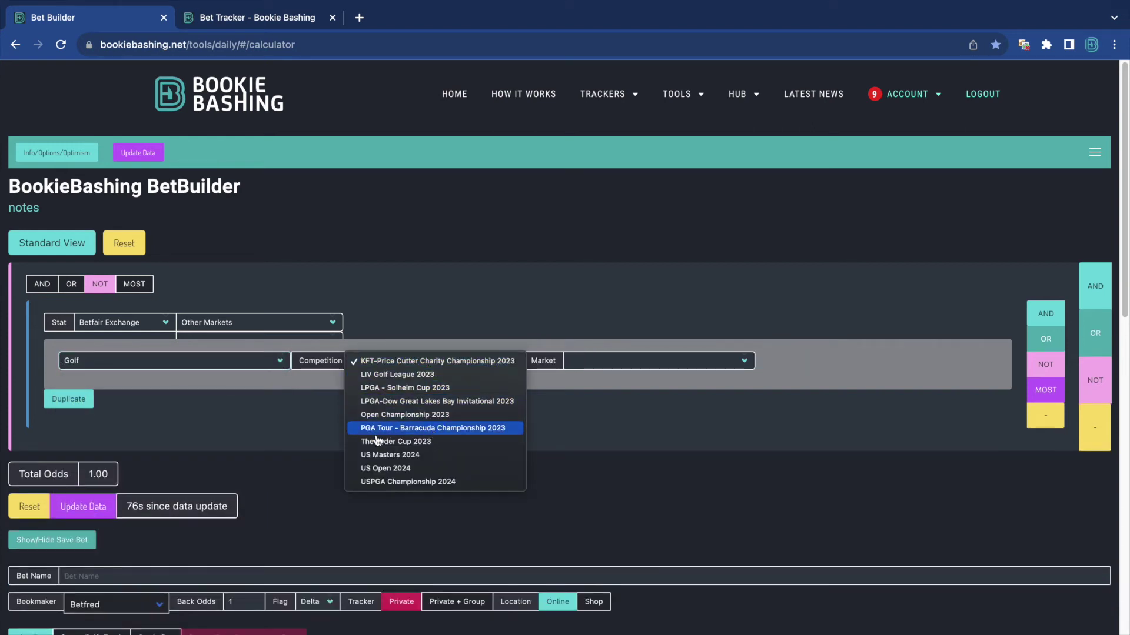
click(389, 415)
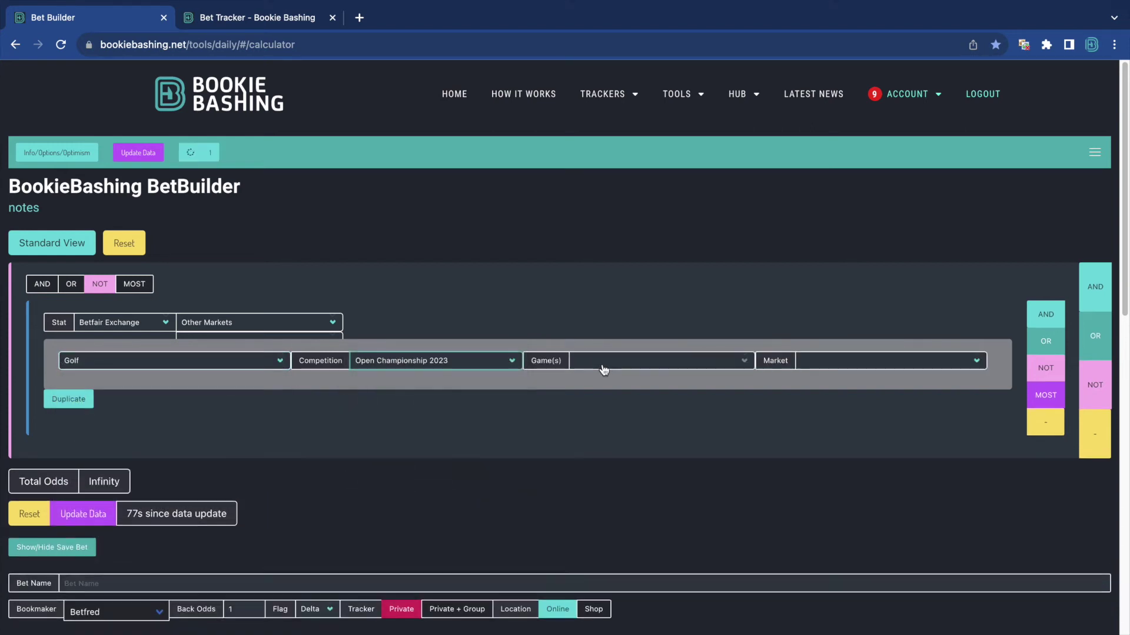
click(742, 369)
click(727, 370)
click(885, 361)
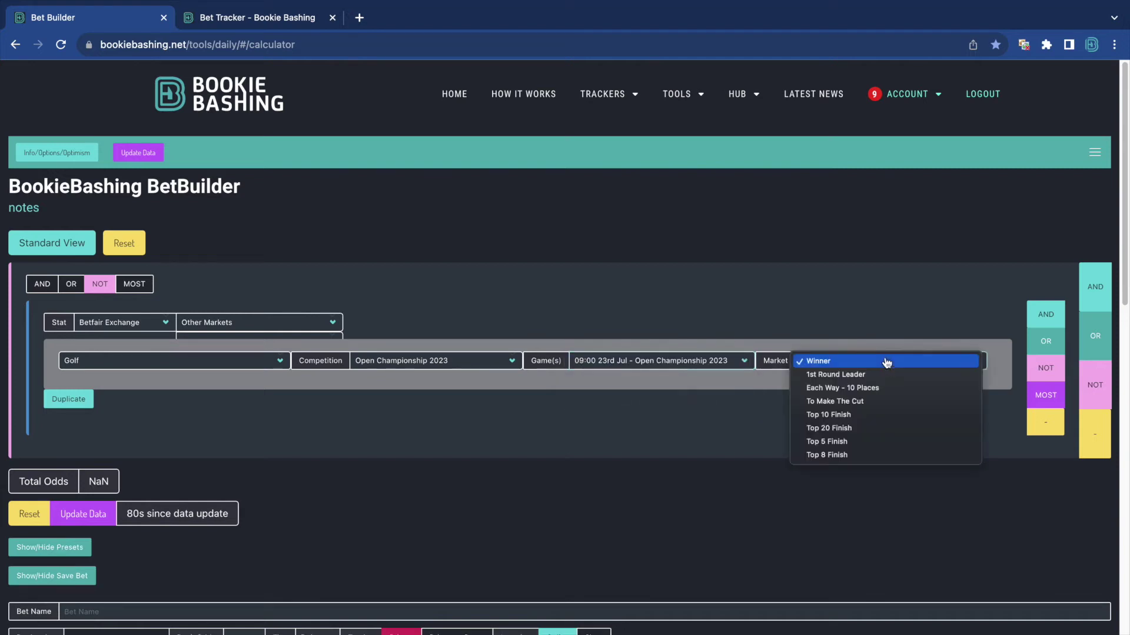
click(871, 362)
click(216, 388)
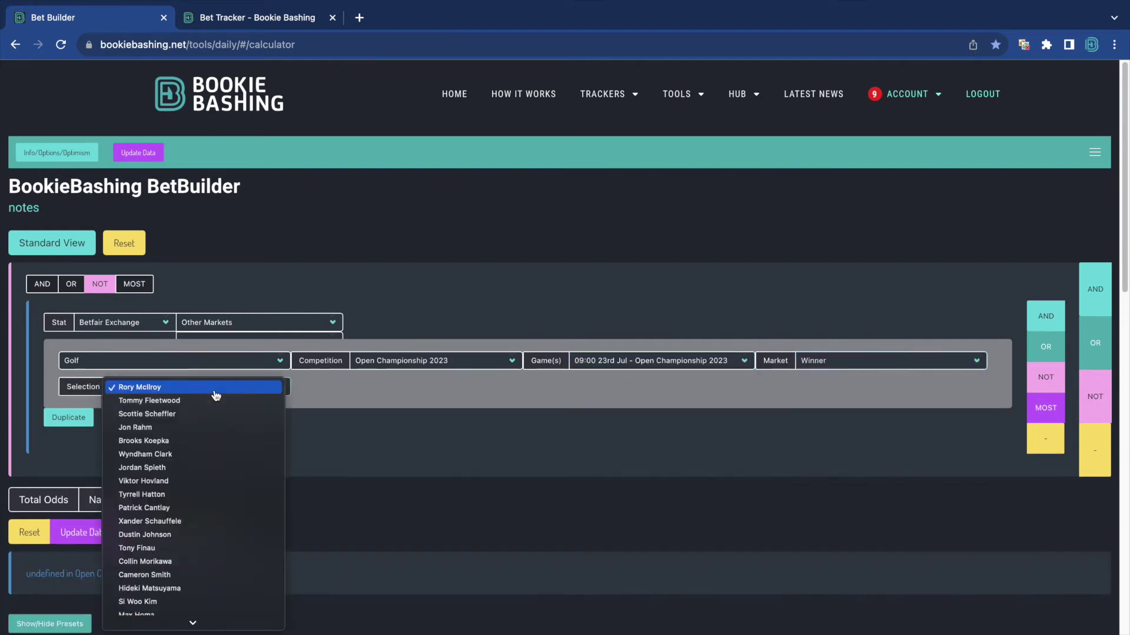
click(216, 390)
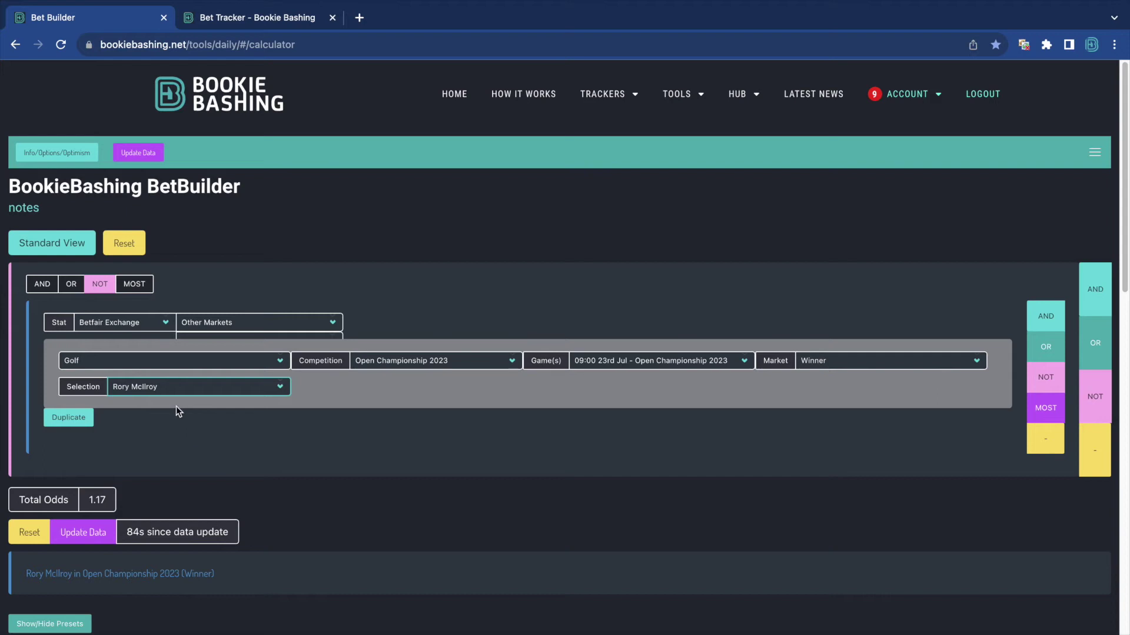
Step: Duplicate the Rory McIlroy leg as a second And leg, then delete the copy
click(1036, 375)
scroll(288, 426, down, 1)
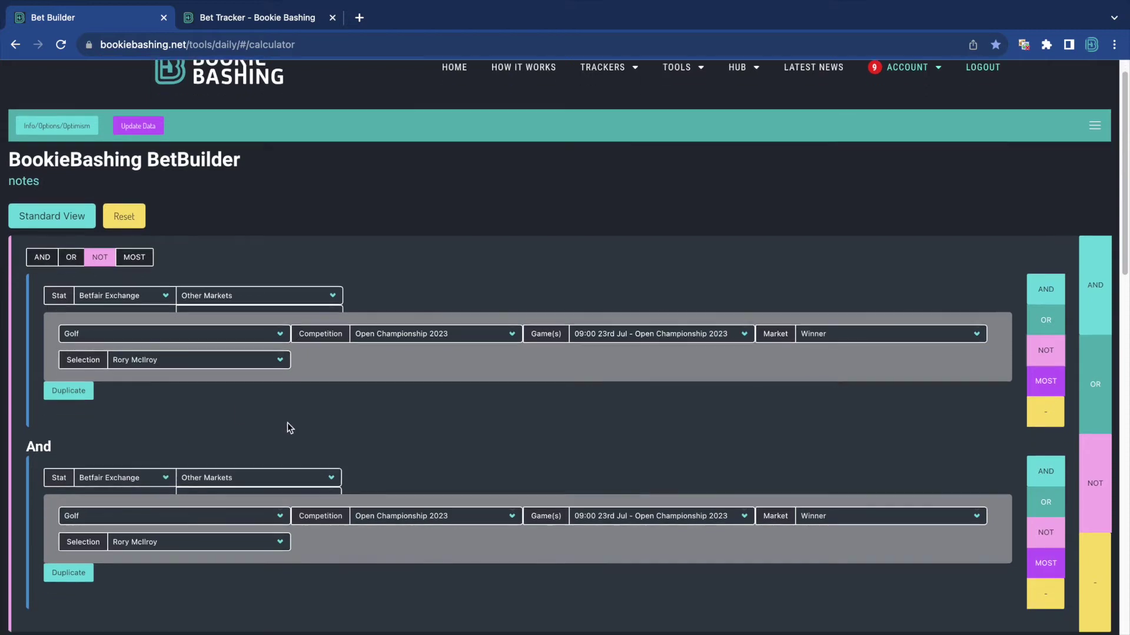
scroll(1012, 458, down, 2)
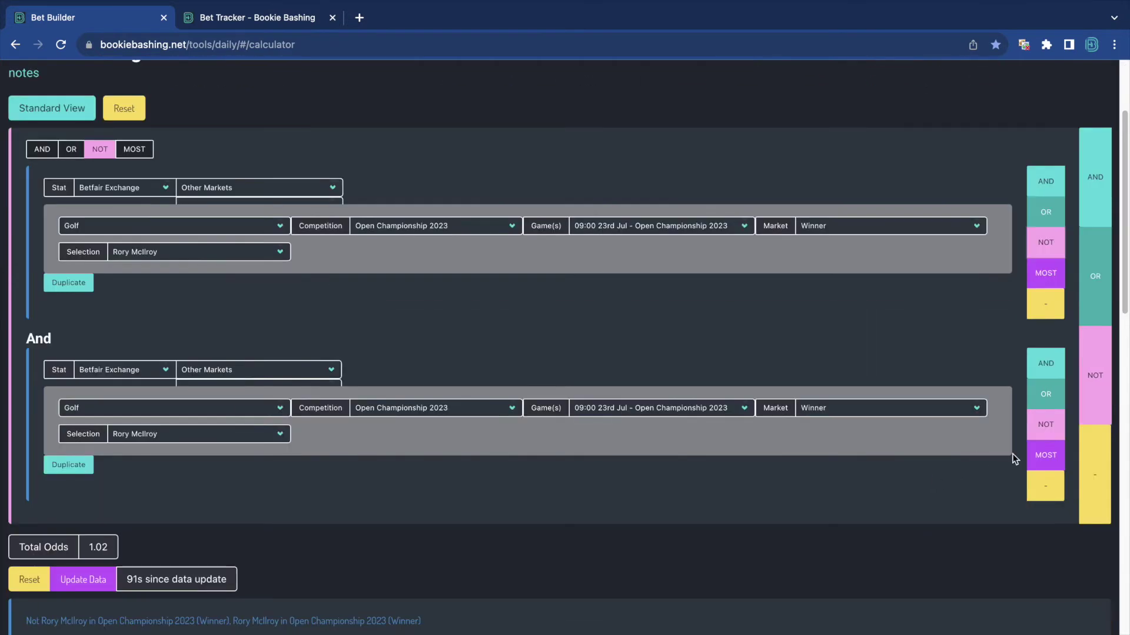
click(1040, 492)
scroll(260, 321, up, 1)
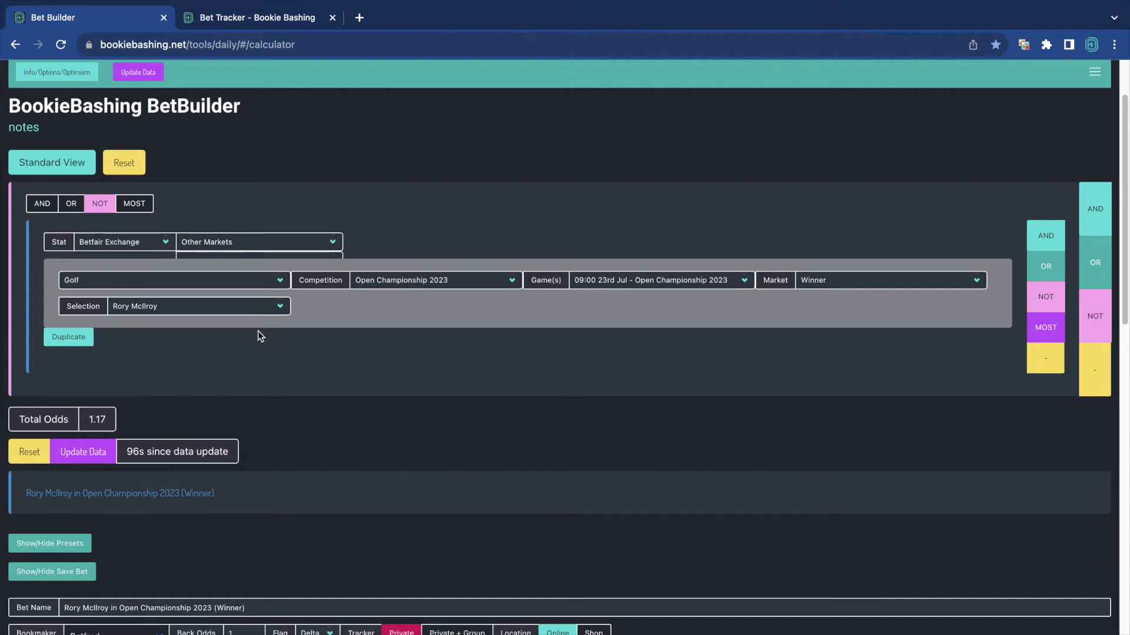
scroll(259, 331, up, 1)
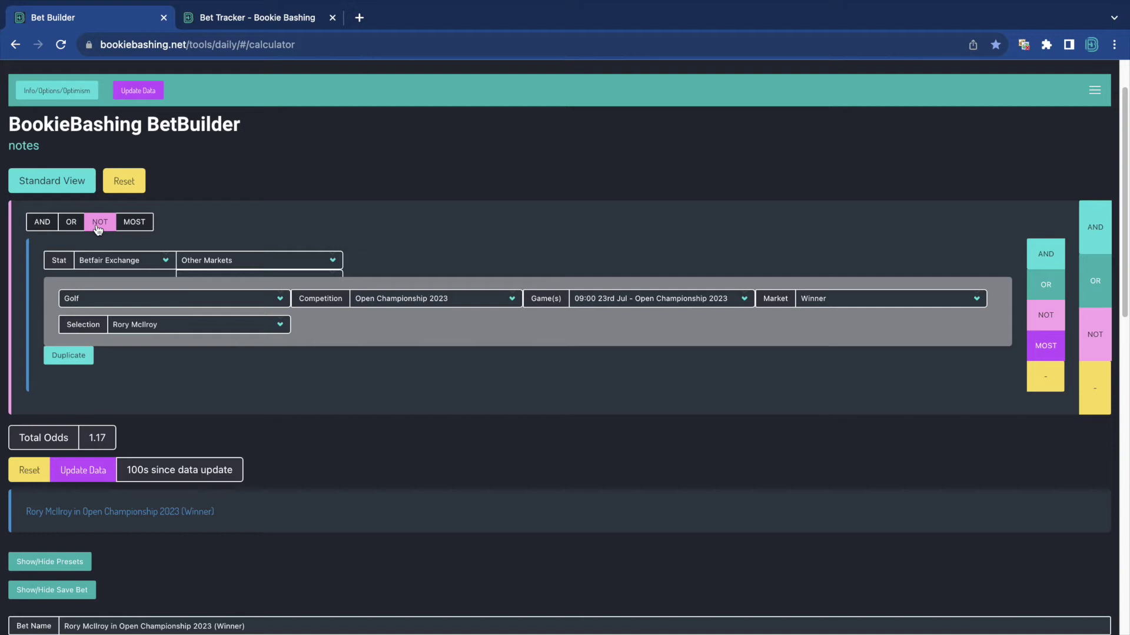
Step: Remove the outer NOT grouping and reload the builder to its defaults
click(140, 385)
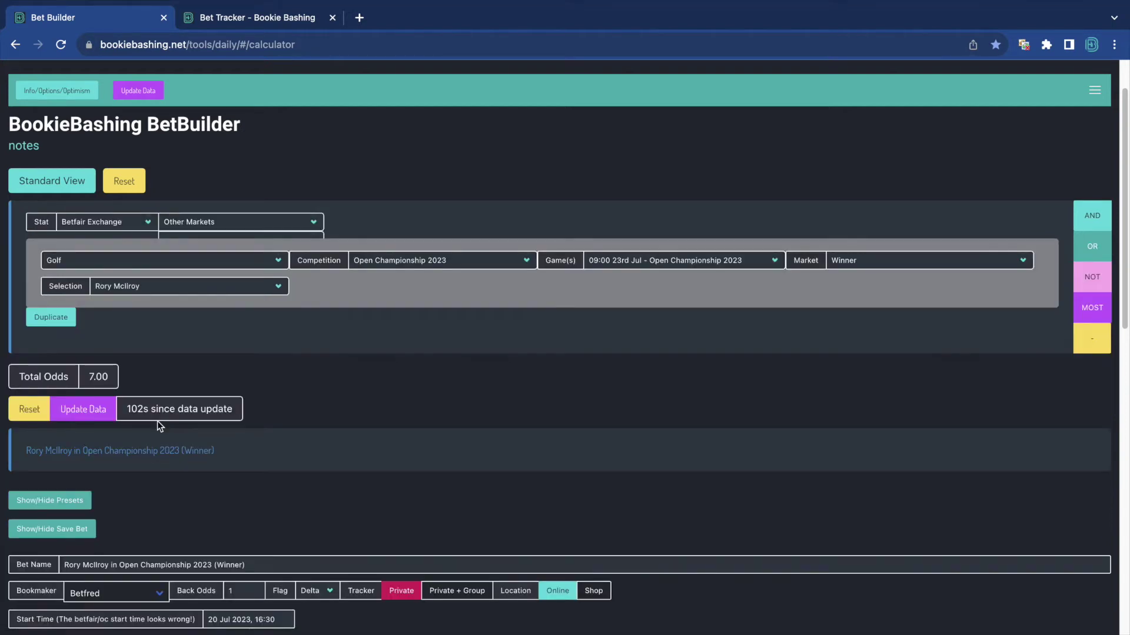
scroll(129, 408, up, 1)
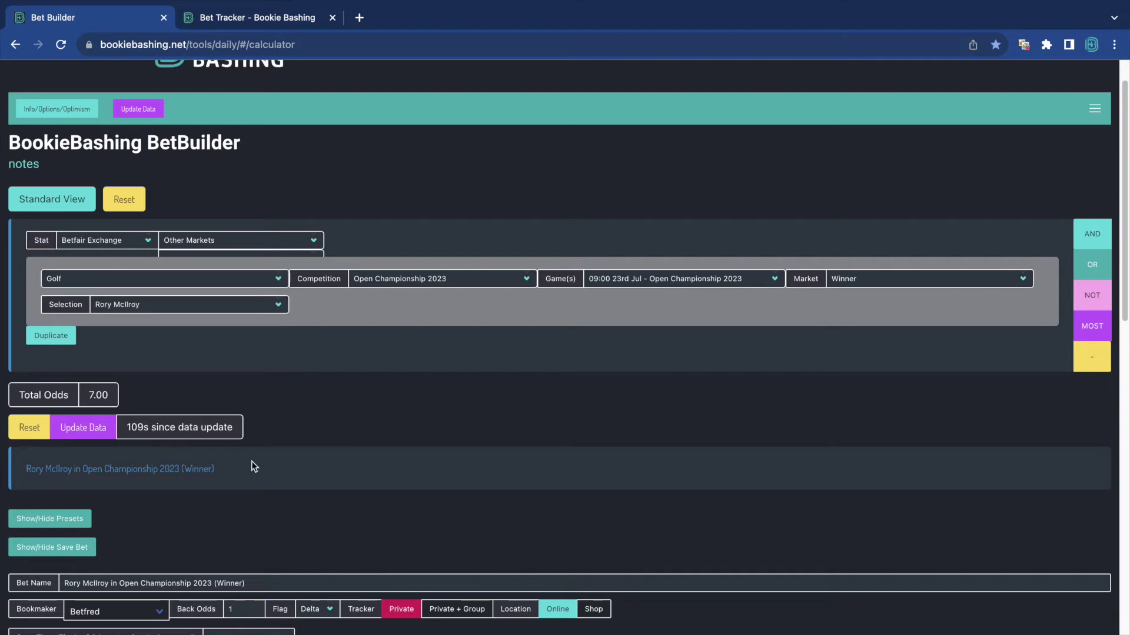
key(super+r)
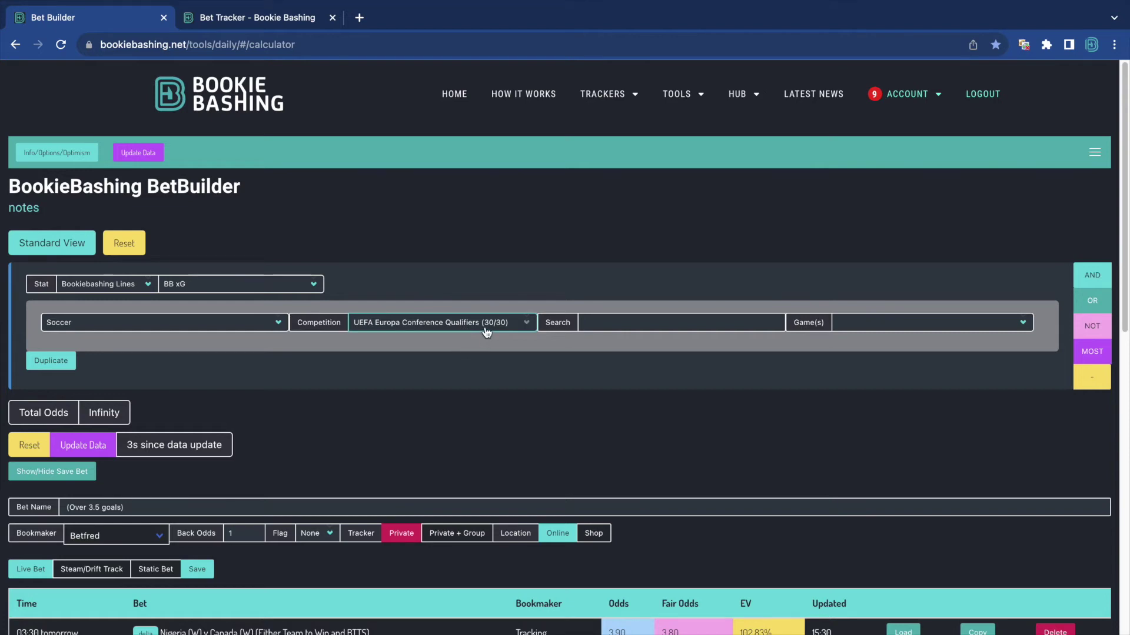
Step: Point the BB xG leg at Nigeria (W) in Nigeria (W) v Canada (W), FIFA Women's World Cup
click(519, 328)
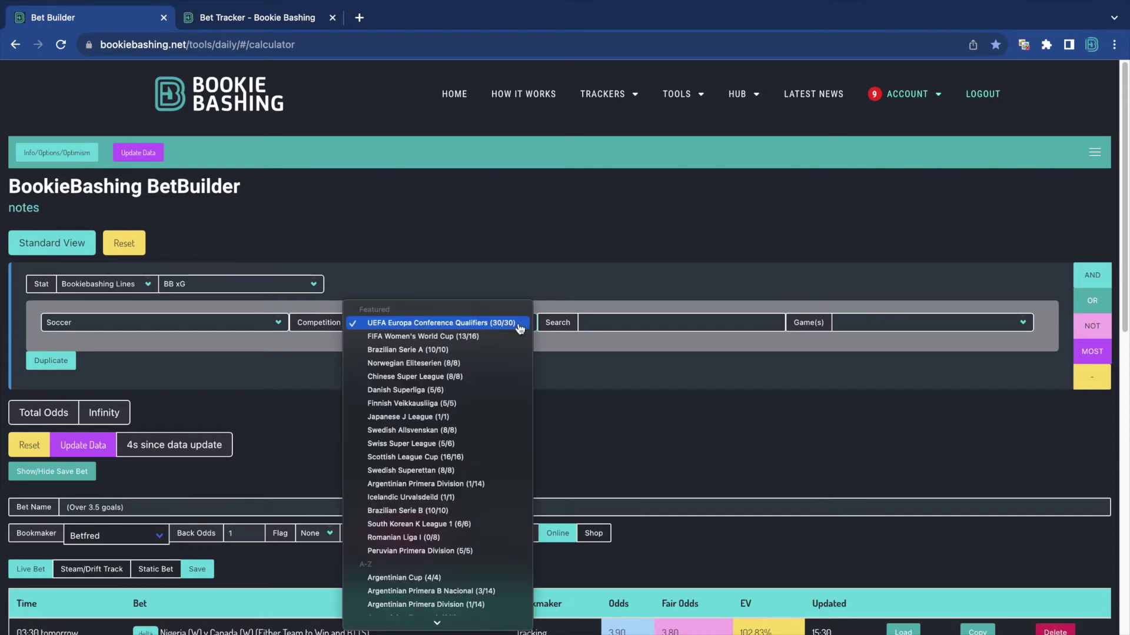
click(399, 333)
click(863, 323)
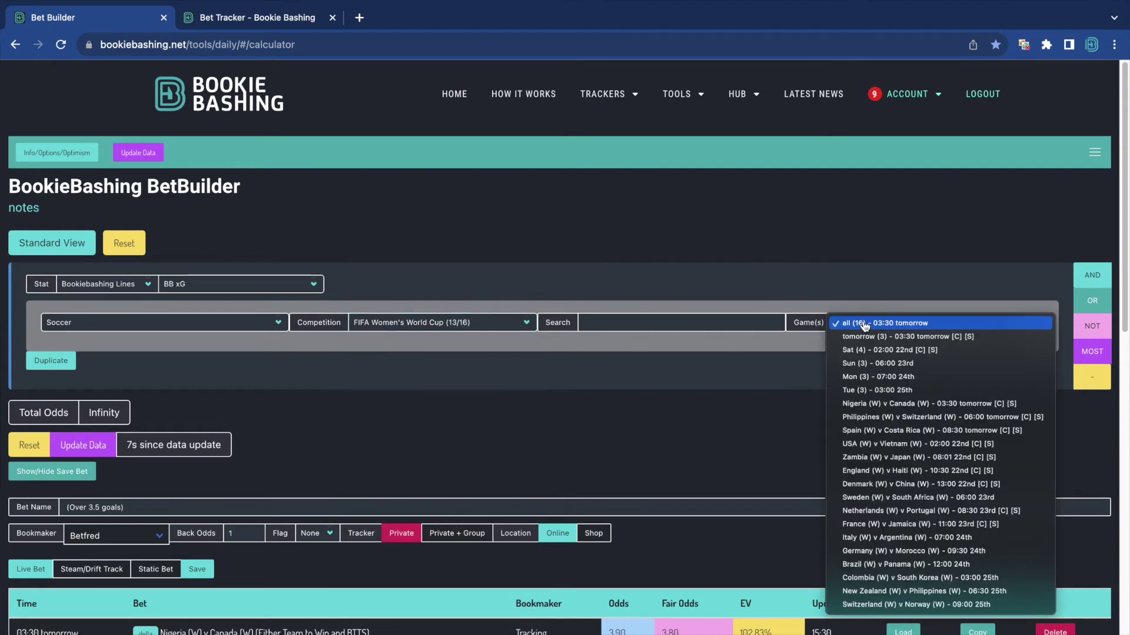
click(888, 403)
click(920, 331)
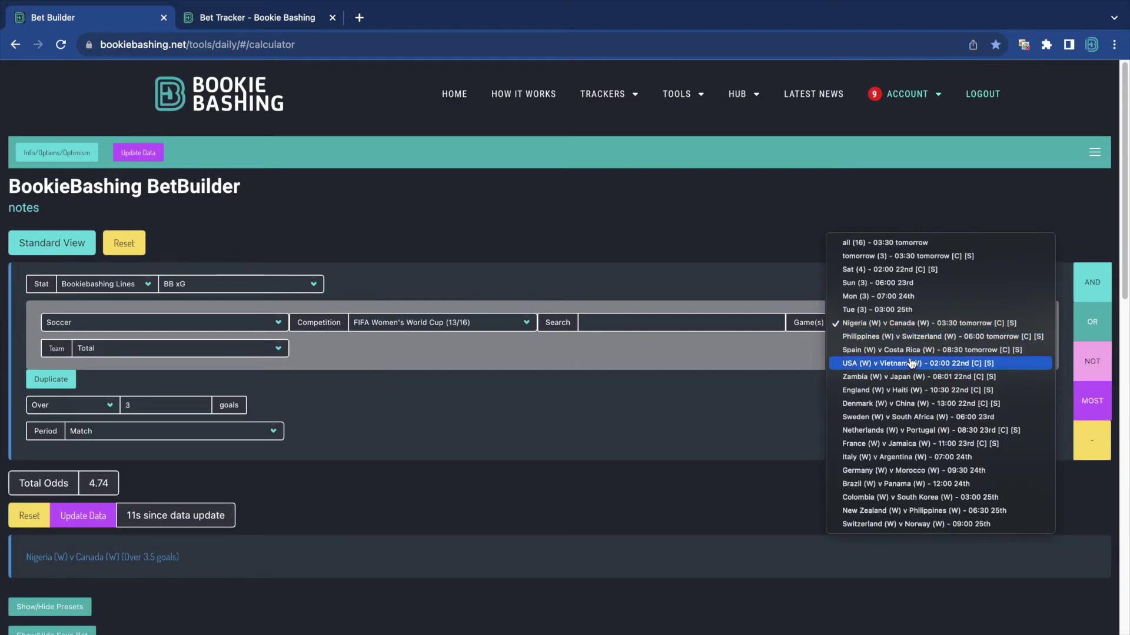
click(519, 241)
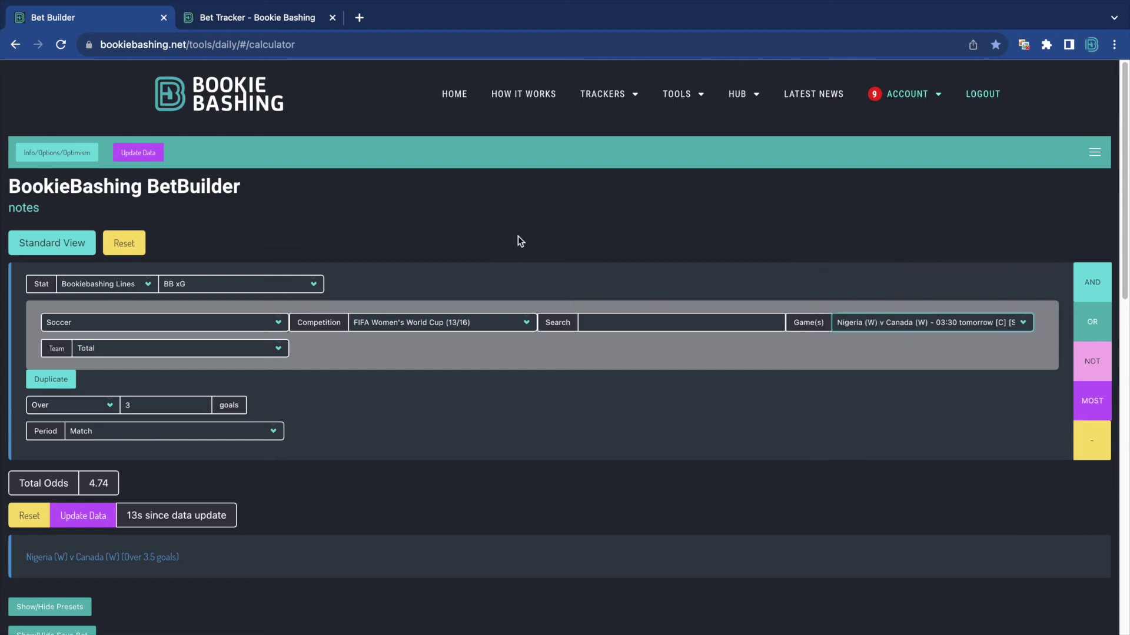
click(199, 363)
click(198, 361)
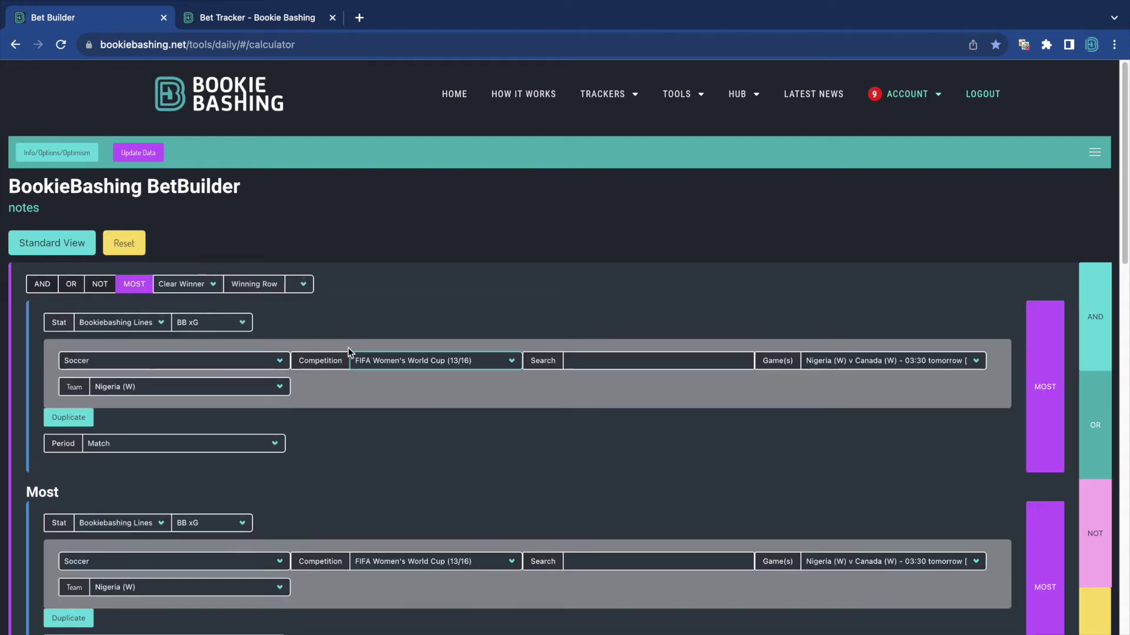
Step: Set the second MOST leg's team to Canada (W)
scroll(373, 308, down, 1)
scroll(182, 429, down, 3)
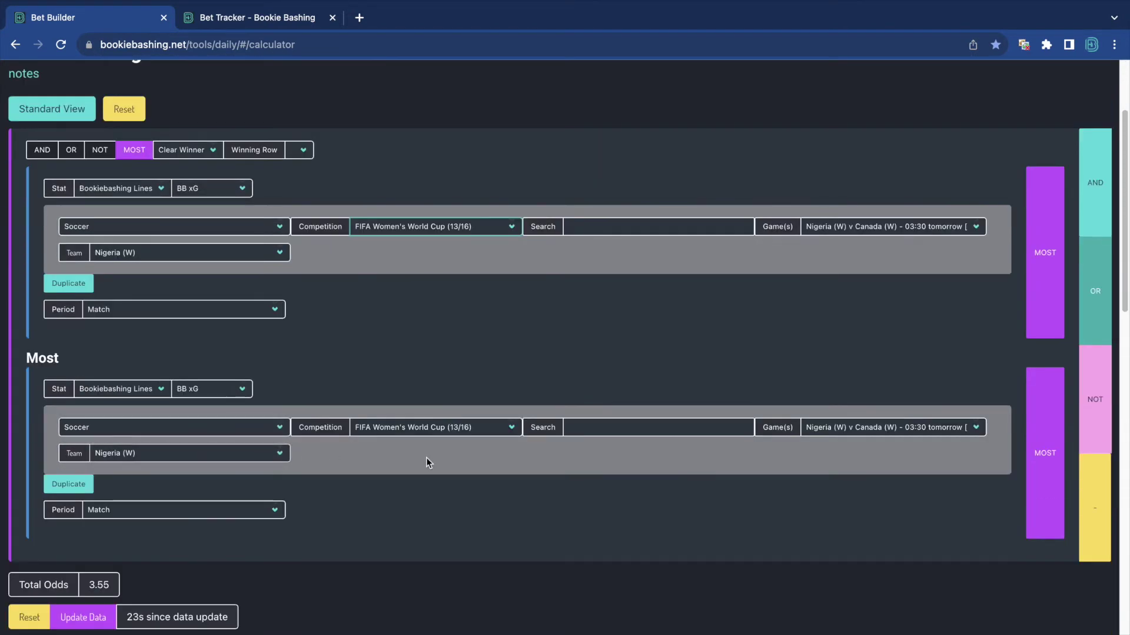
click(253, 454)
click(229, 468)
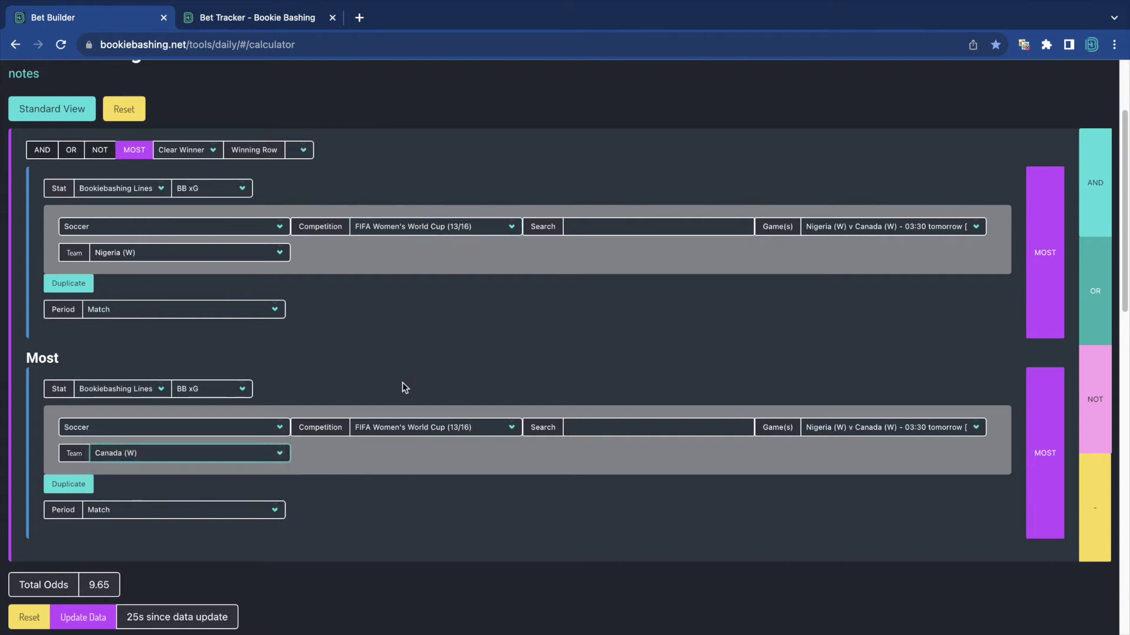
scroll(401, 380, up, 1)
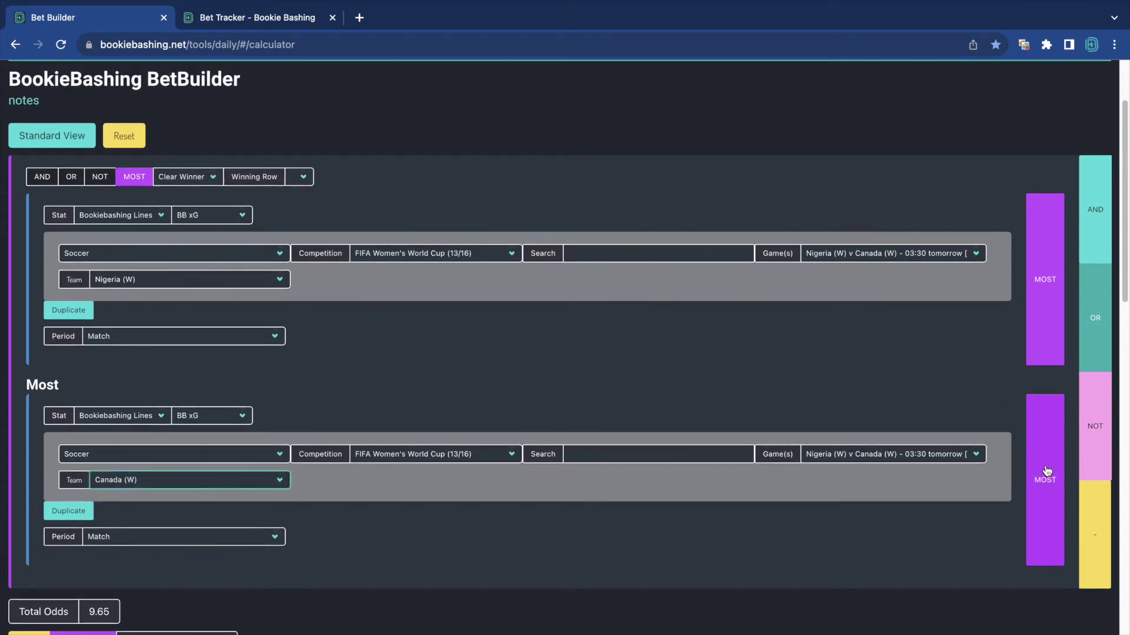
Step: Add a third MOST leg on the Philippines (W) v Switzerland (W) match
click(1047, 470)
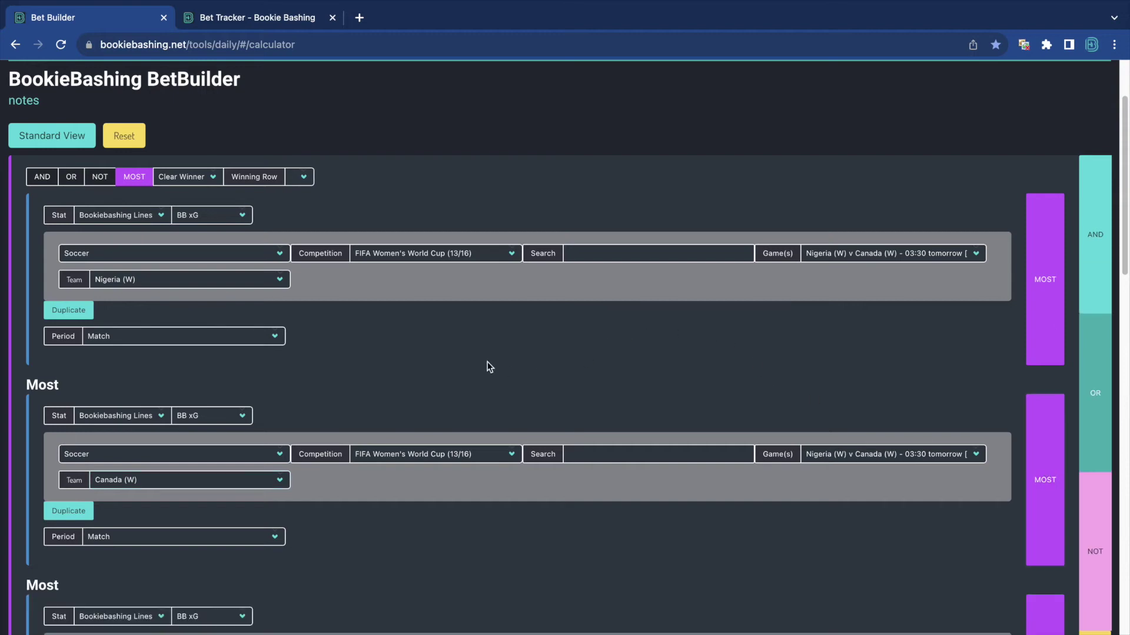
scroll(459, 359, down, 3)
scroll(252, 458, down, 2)
click(203, 389)
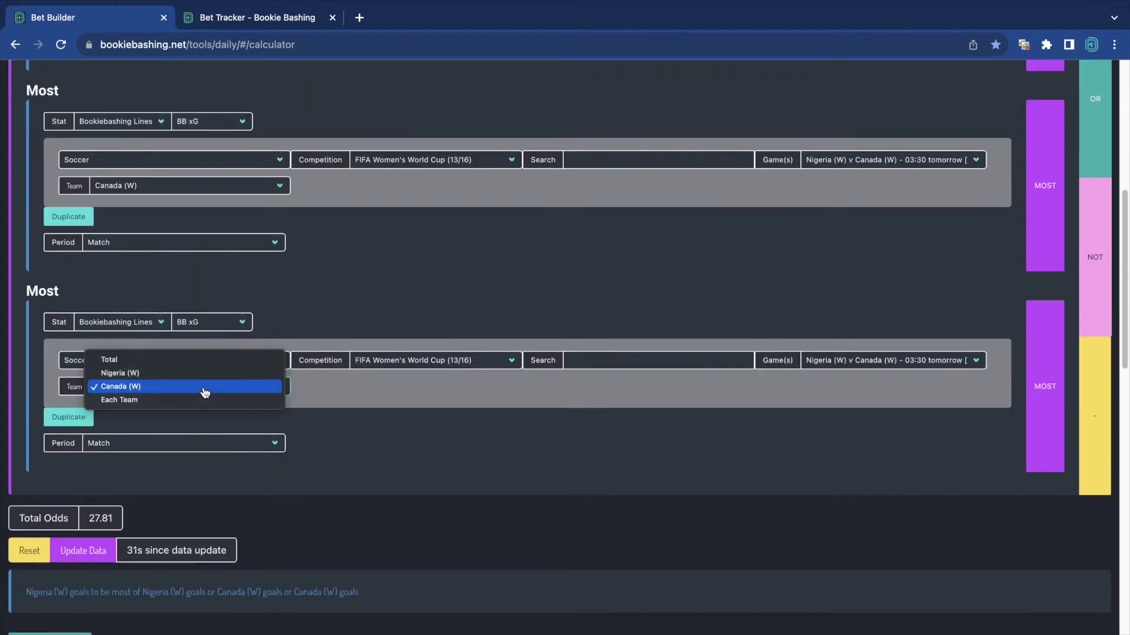
click(984, 361)
click(900, 360)
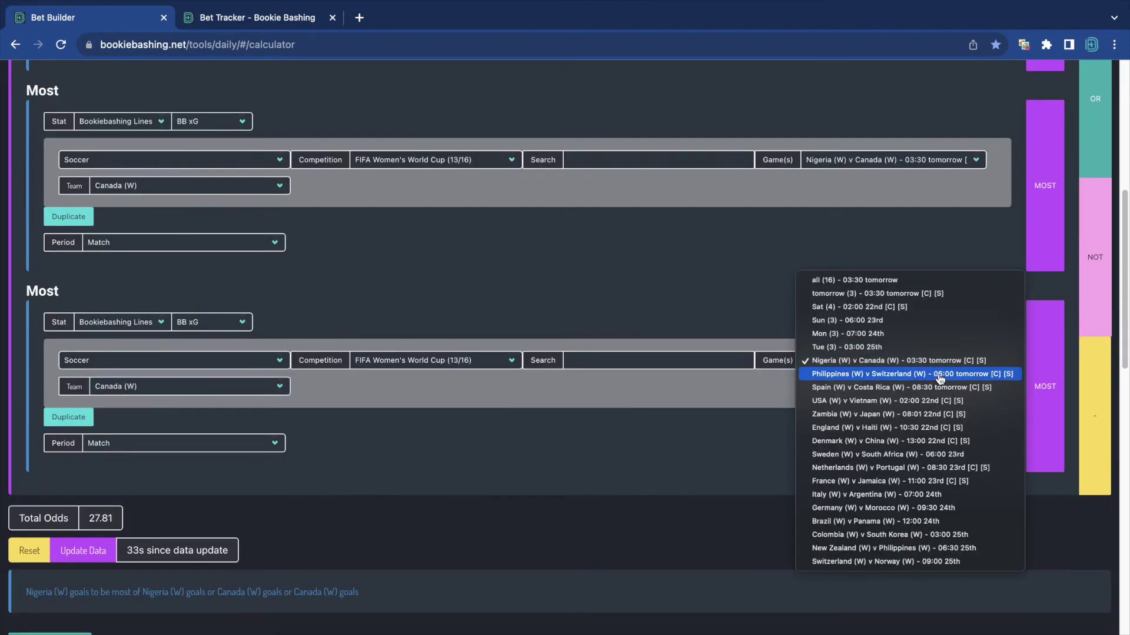
click(941, 375)
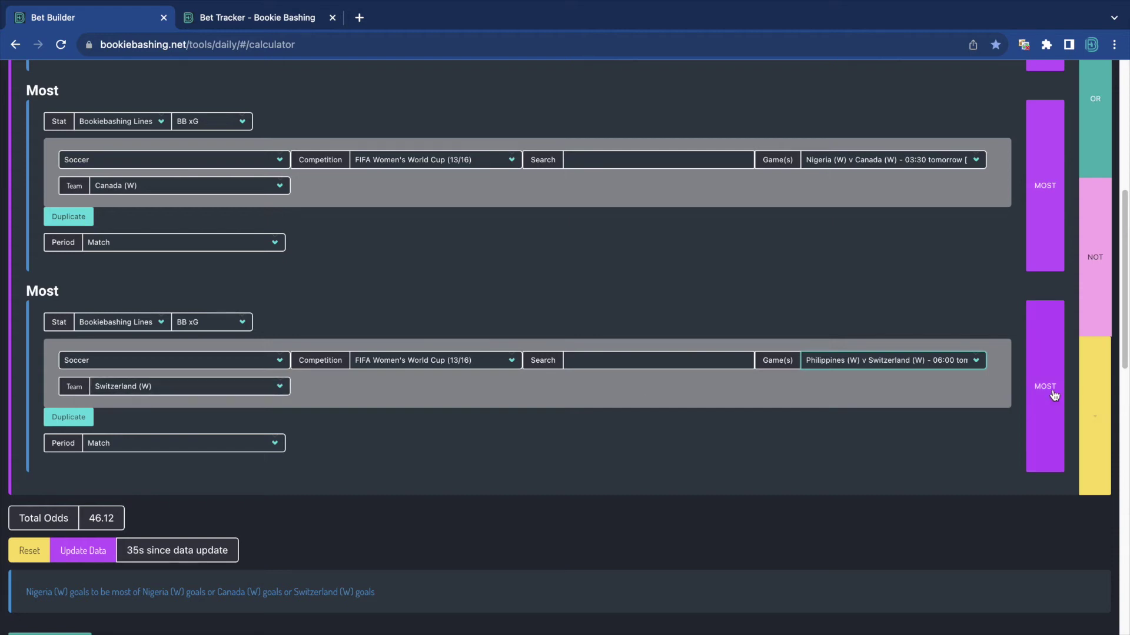
Step: Add a fourth MOST leg with Philippines (W) as the team
click(68, 416)
scroll(153, 422, down, 1)
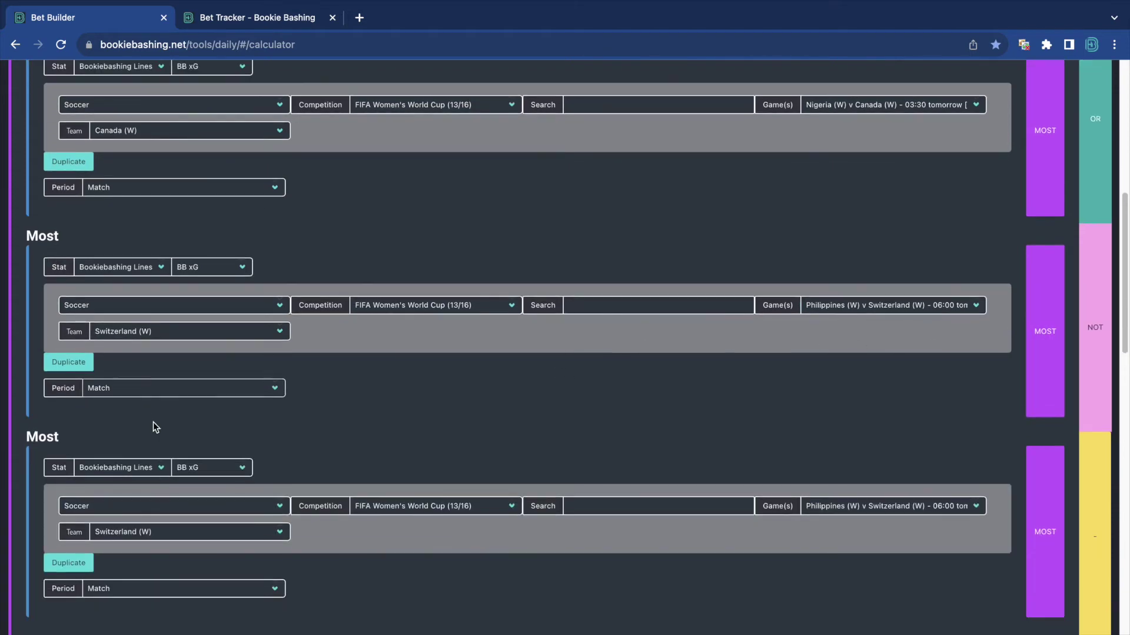
click(181, 532)
click(184, 518)
scroll(559, 432, down, 4)
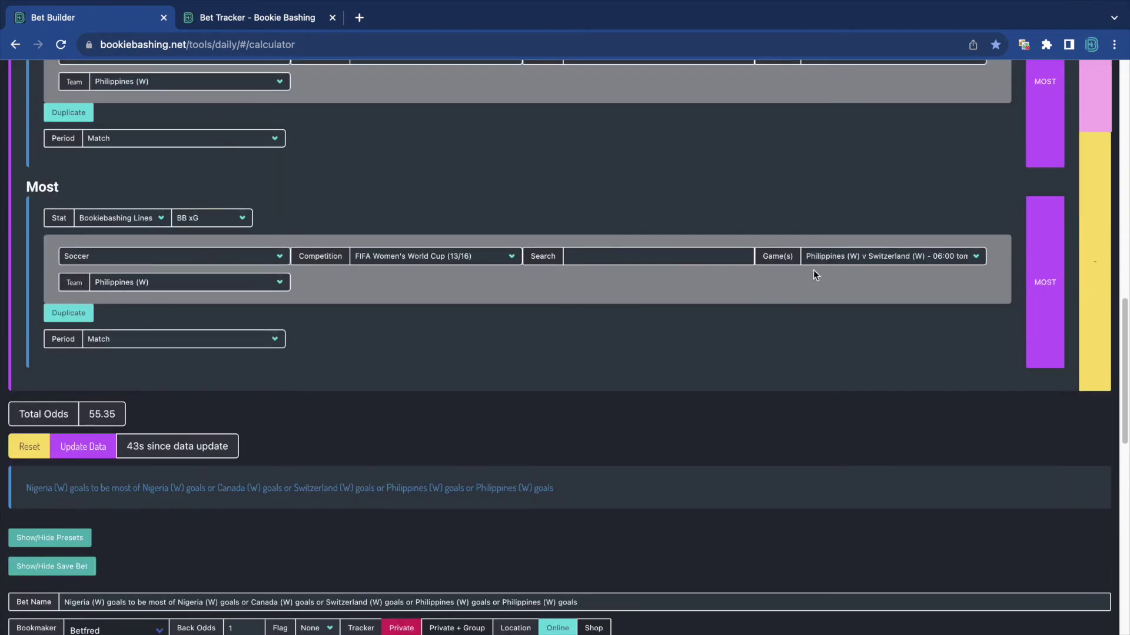
Step: Add Spain (W) and Costa Rica (W) legs from the Spain (W) v Costa Rica (W) match
click(824, 262)
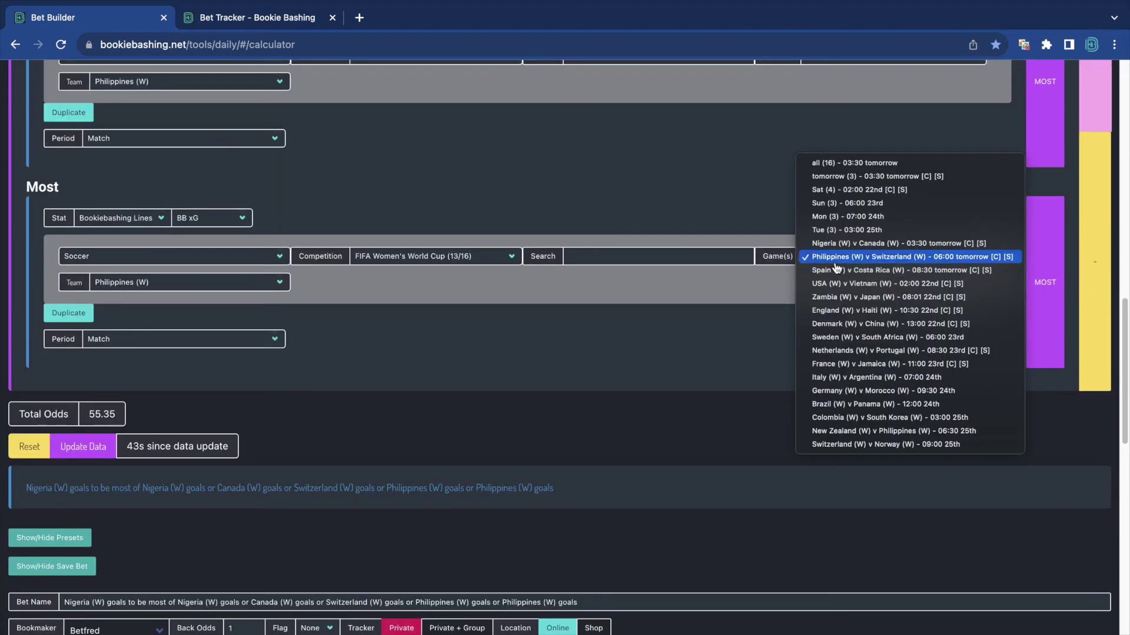
click(837, 270)
click(203, 285)
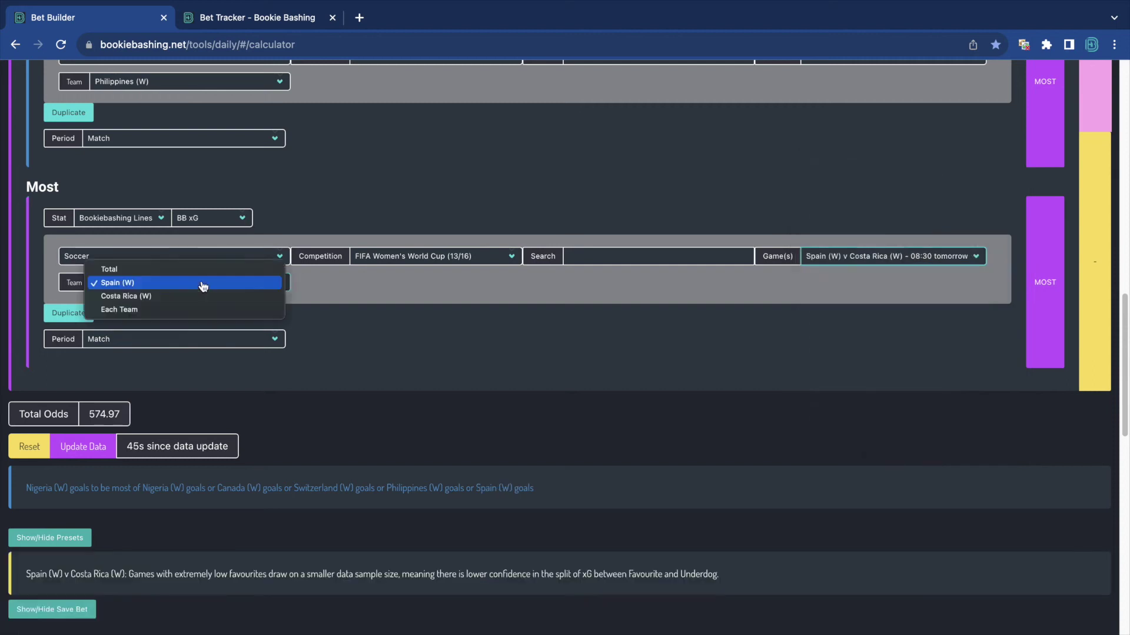
click(203, 283)
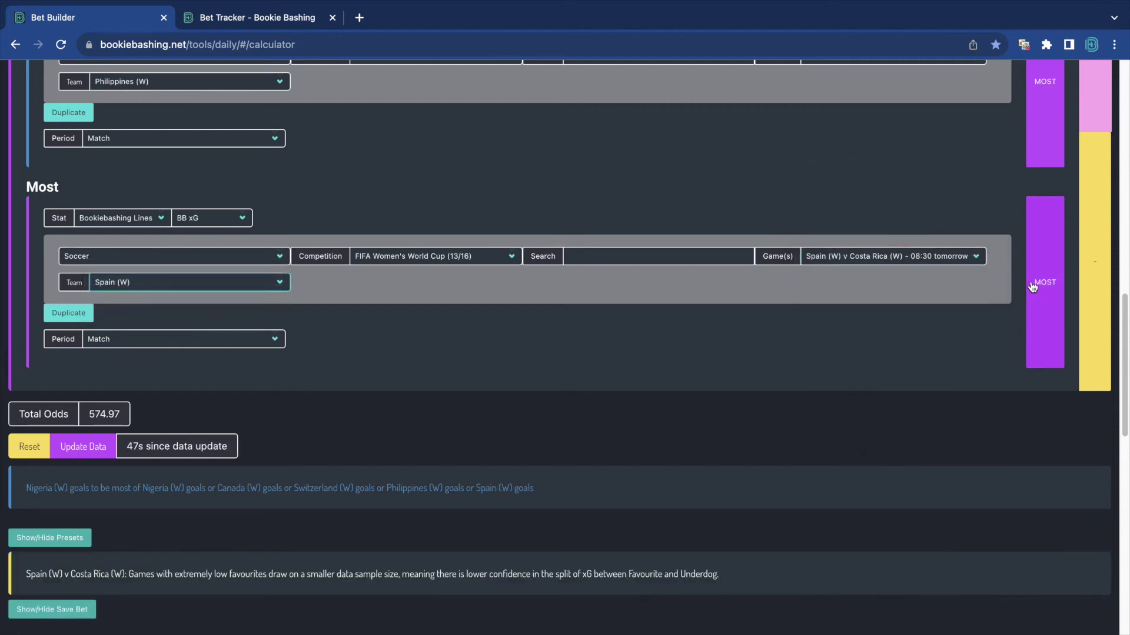
click(68, 313)
click(170, 438)
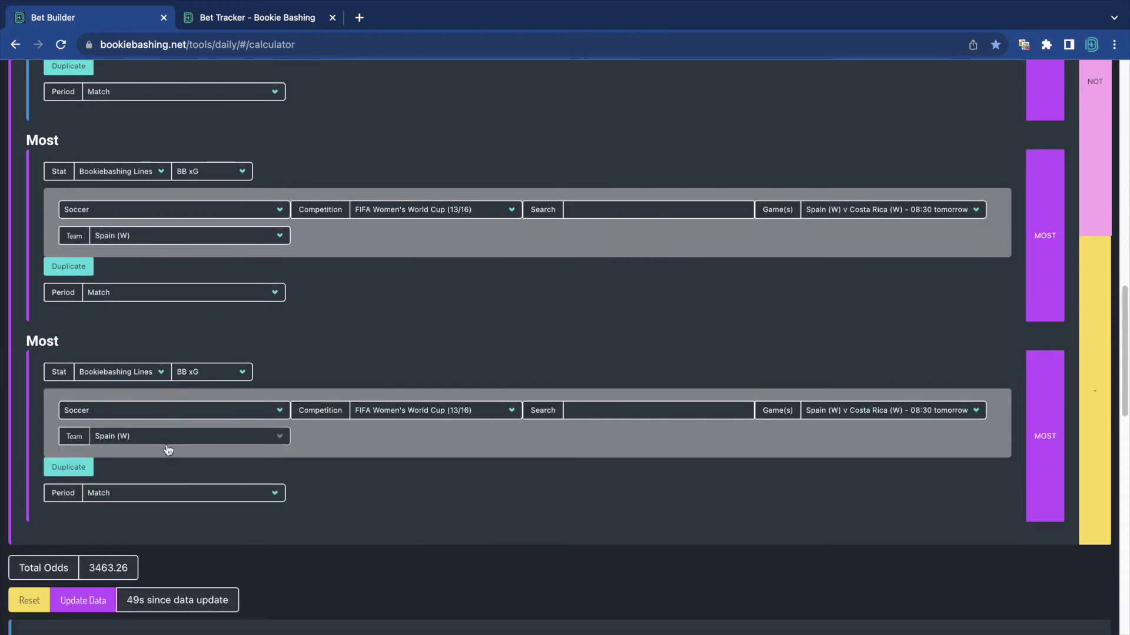
click(187, 451)
scroll(214, 436, down, 2)
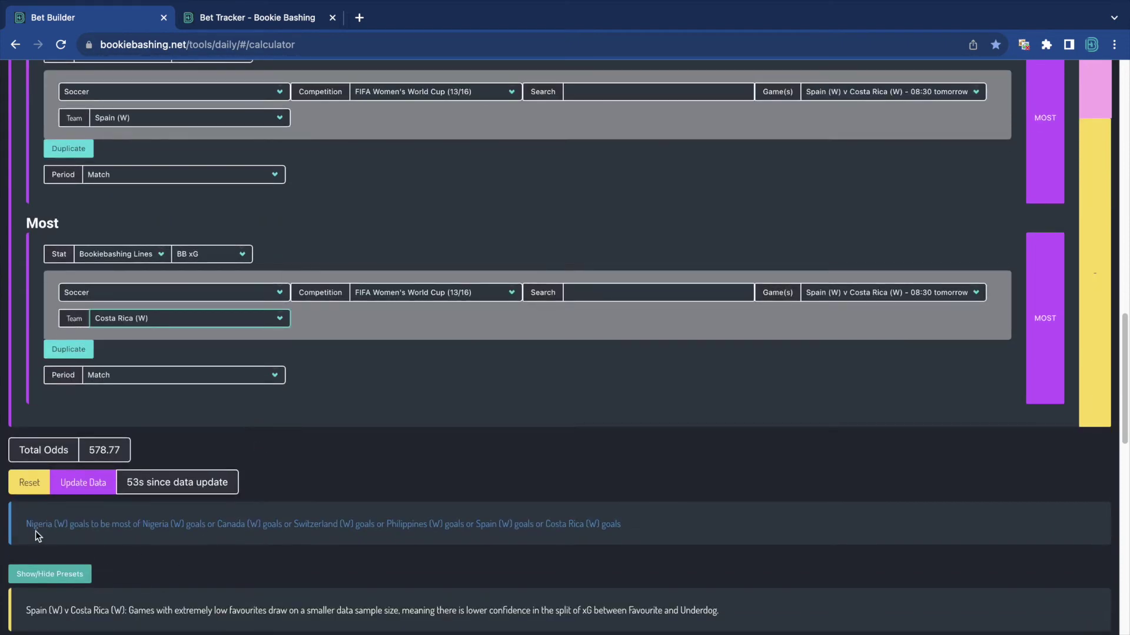
scroll(224, 481, up, 15)
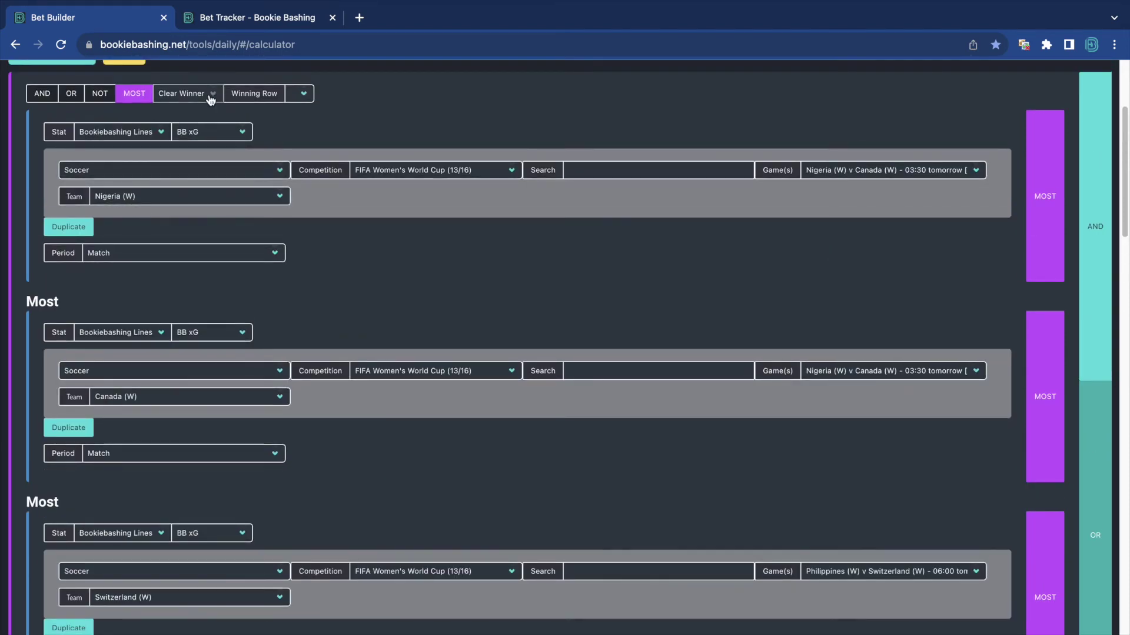
scroll(200, 142, down, 15)
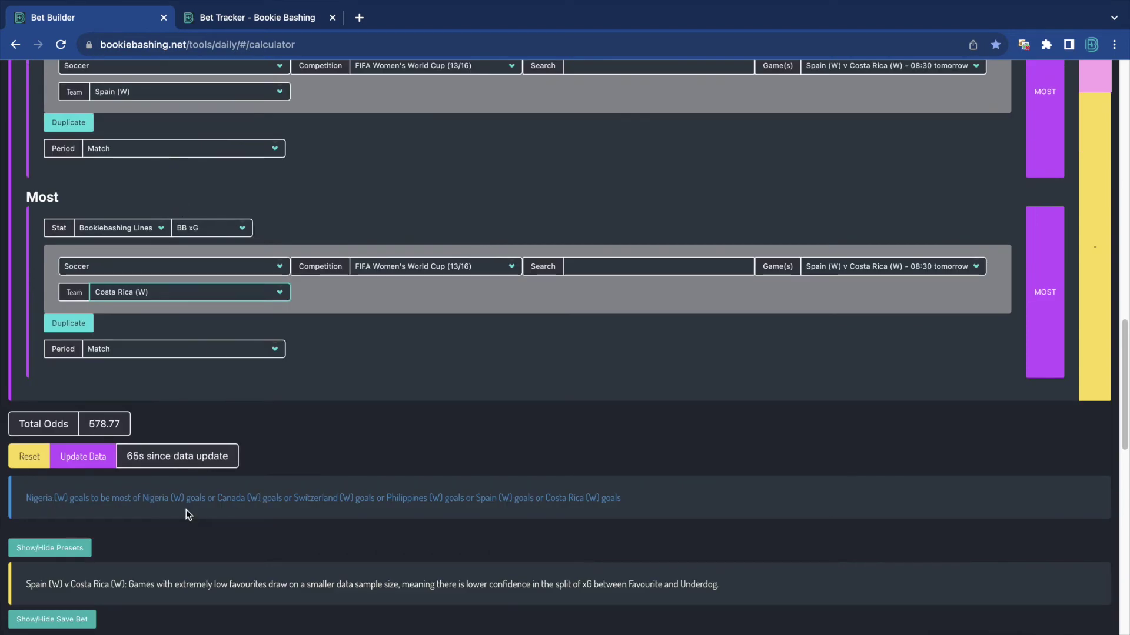
scroll(206, 412, up, 10)
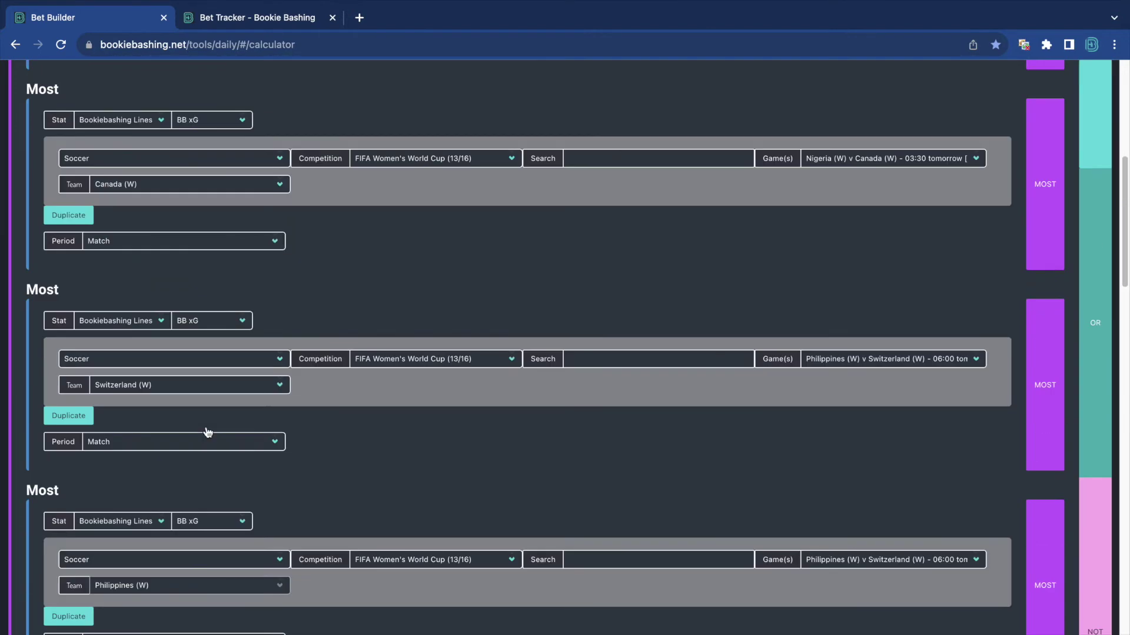
scroll(433, 362, up, 1)
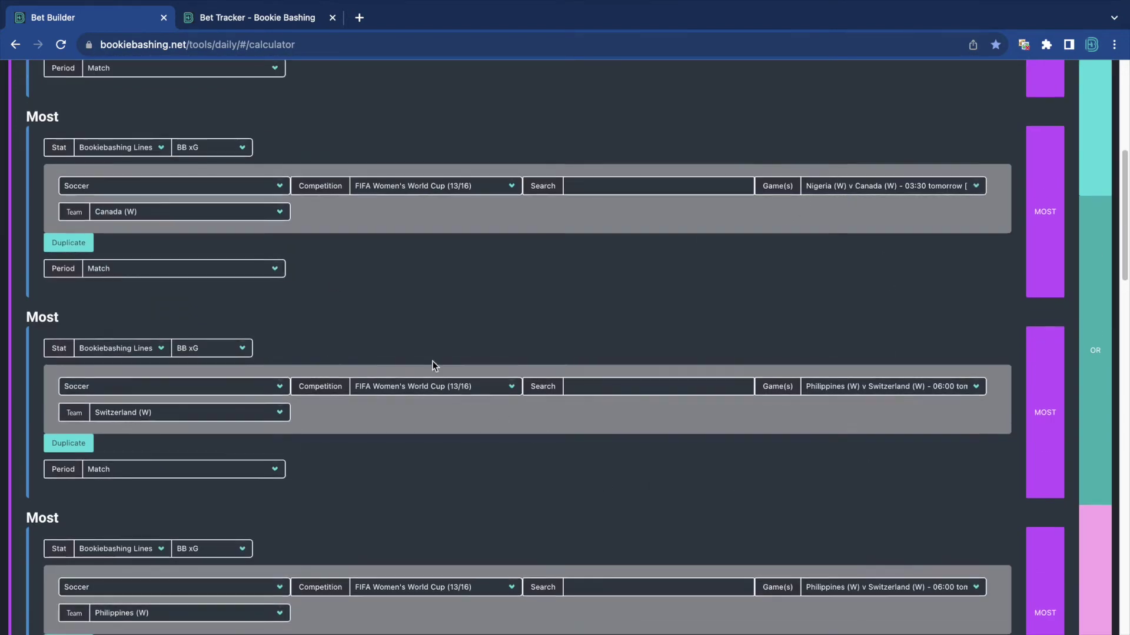
scroll(432, 365, up, 5)
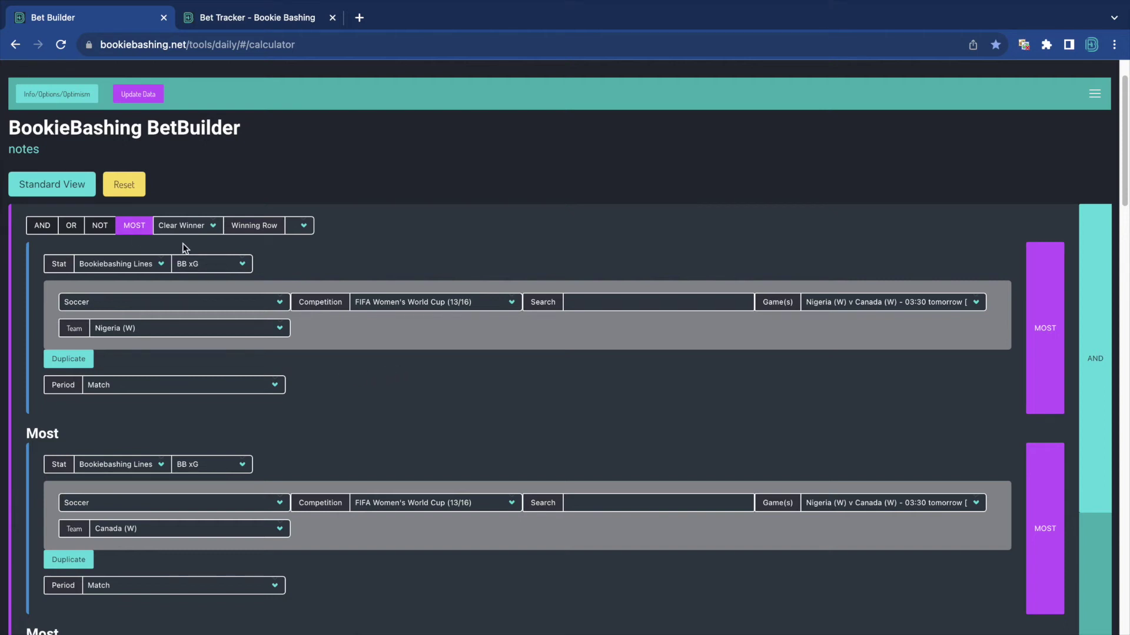
click(182, 226)
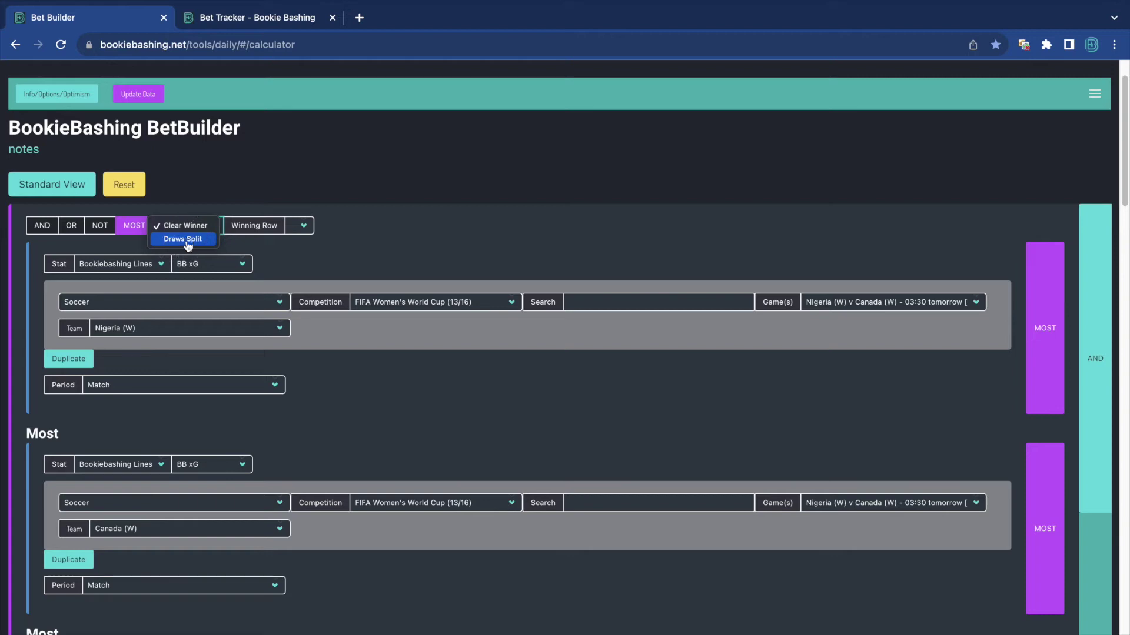
Step: Switch the MOST group from Clear Winner to Draws Split
click(185, 240)
scroll(177, 327, down, 13)
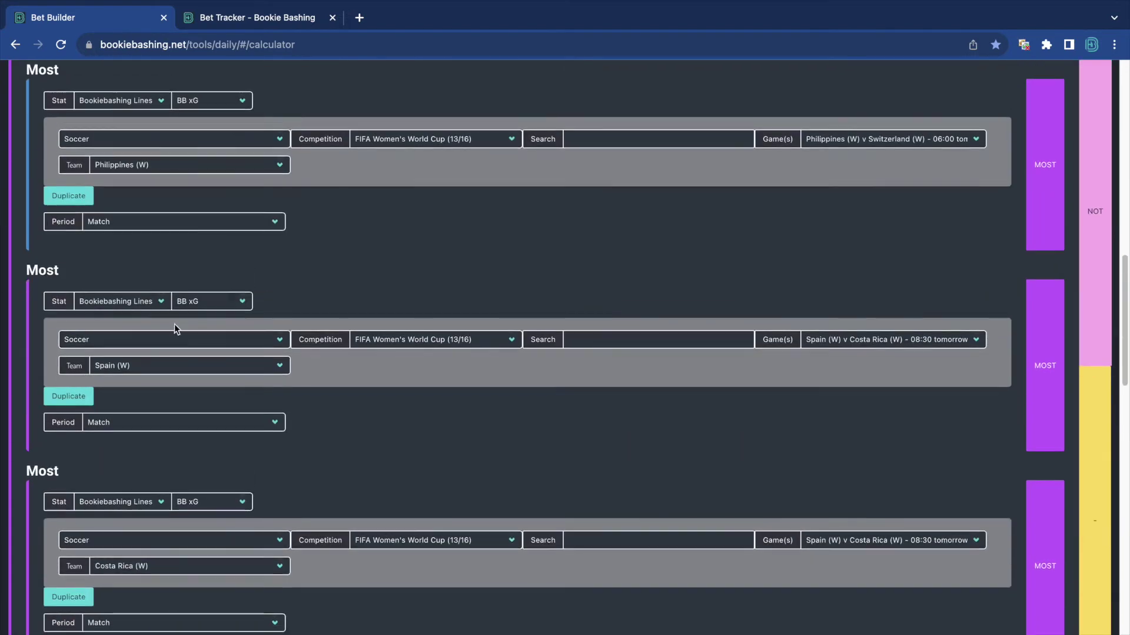
scroll(167, 326, down, 4)
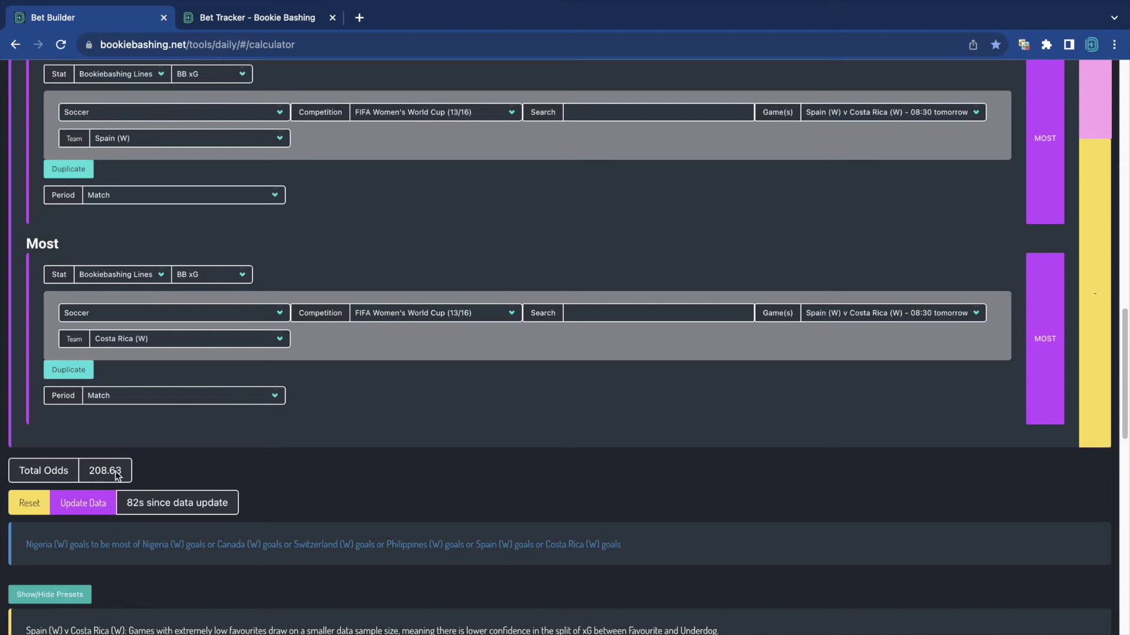
scroll(203, 442, up, 17)
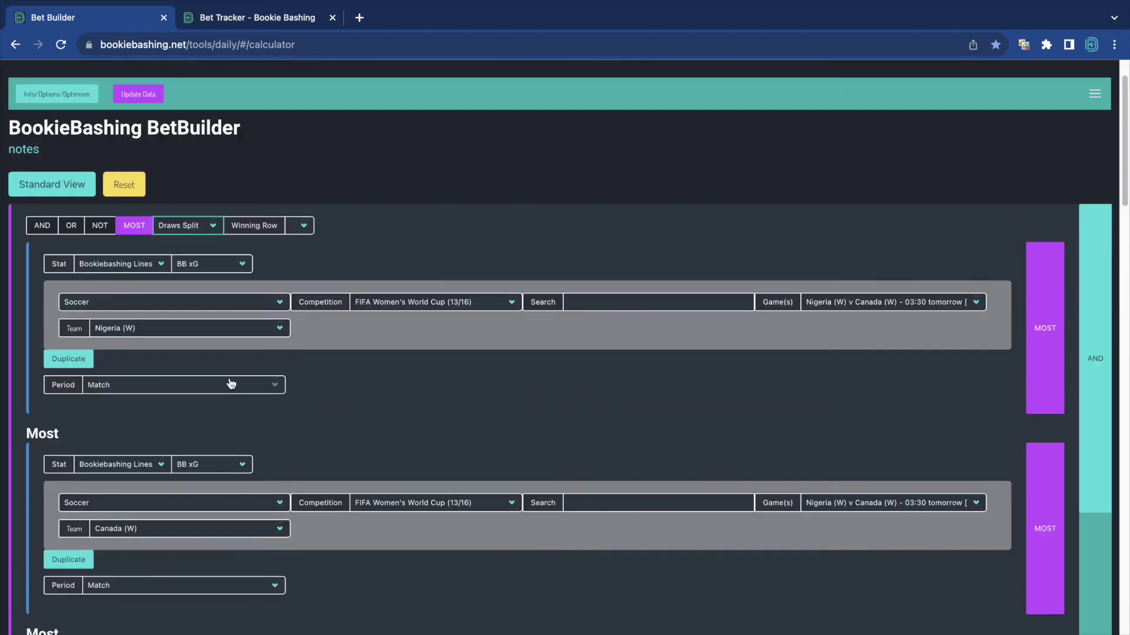
scroll(230, 383, up, 1)
Step: Set the Winning Row to 2, then change it to 5
click(306, 284)
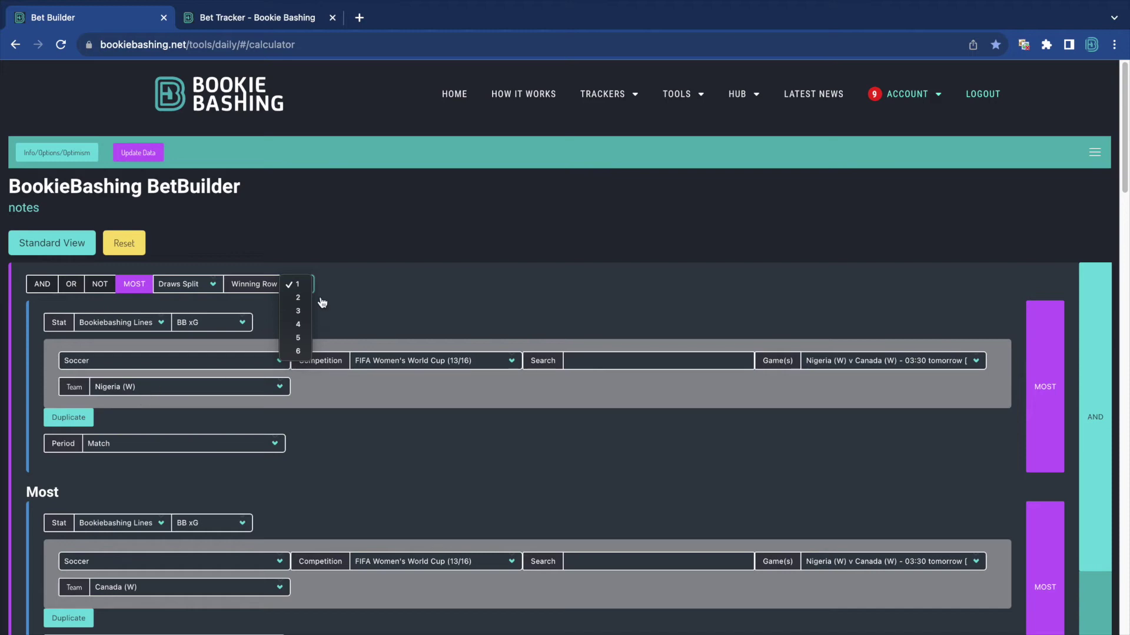
click(295, 298)
scroll(214, 353, down, 12)
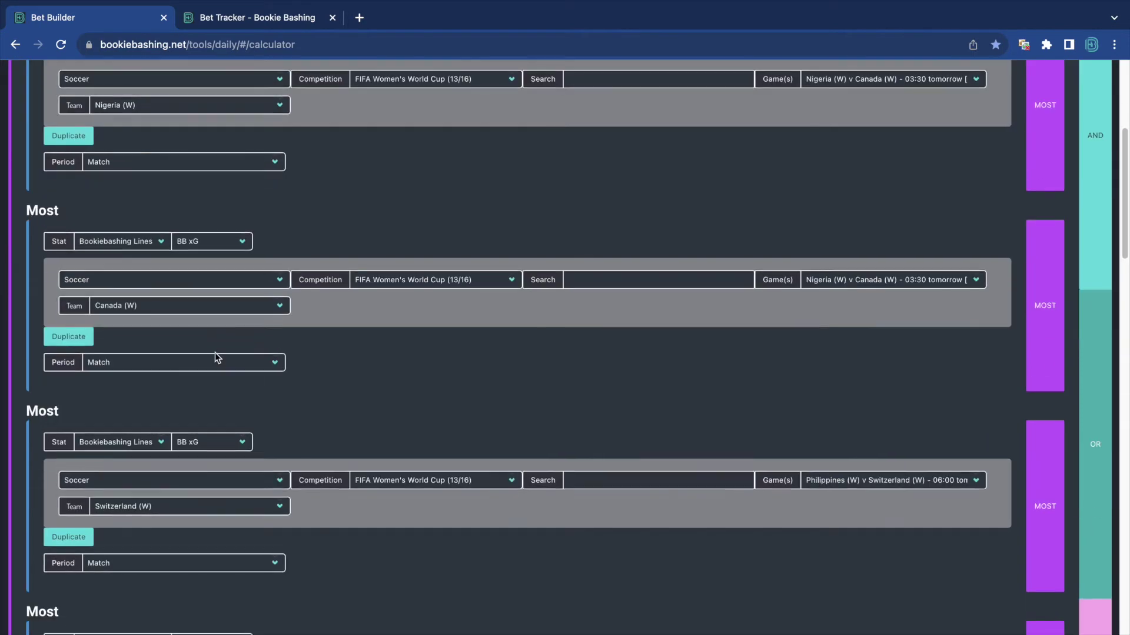
scroll(223, 364, down, 5)
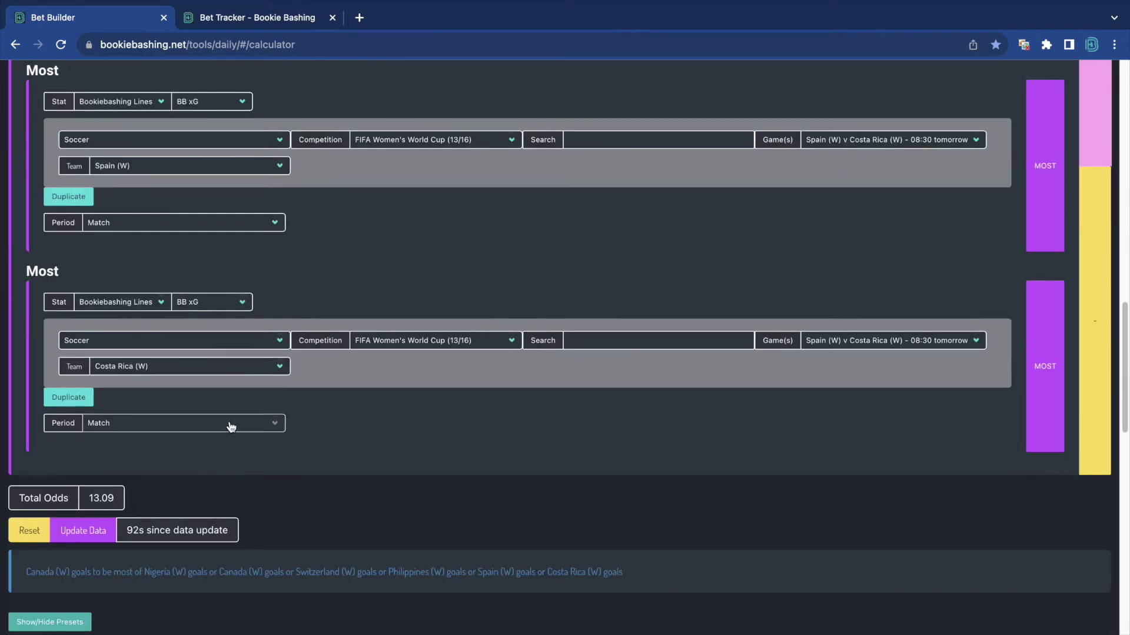
scroll(235, 372, up, 18)
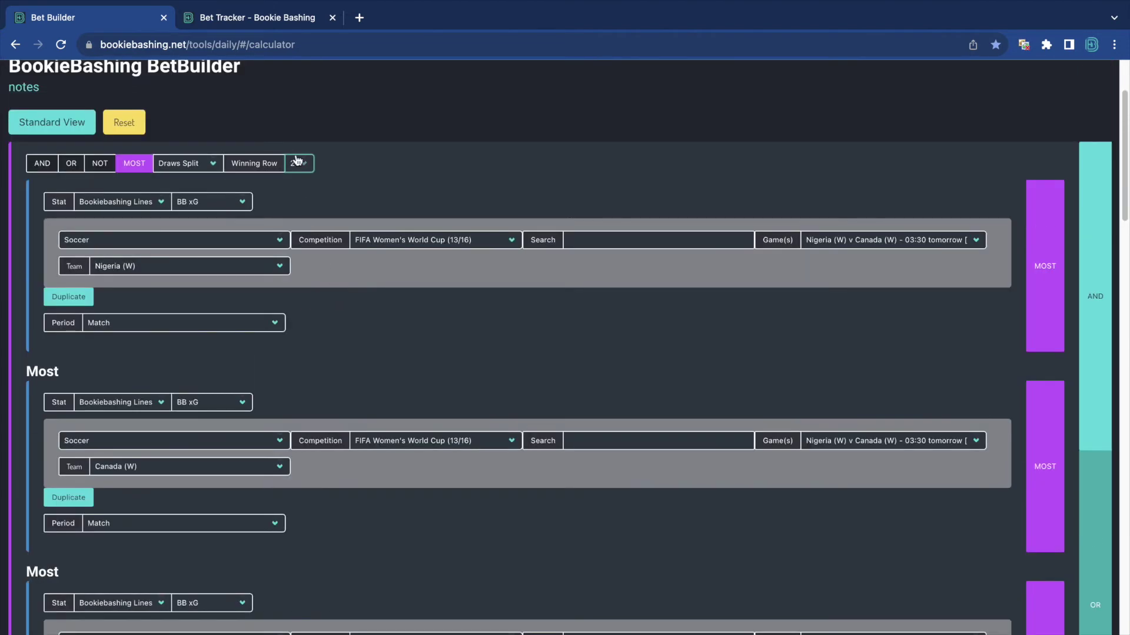
click(298, 160)
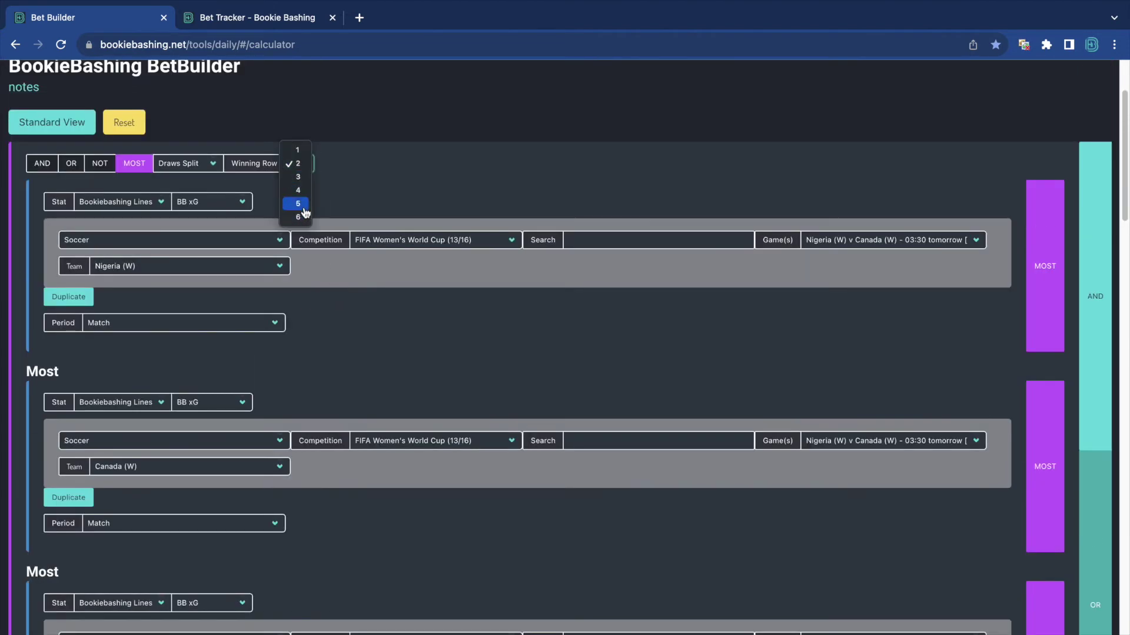
click(295, 218)
scroll(203, 282, down, 10)
scroll(206, 288, down, 6)
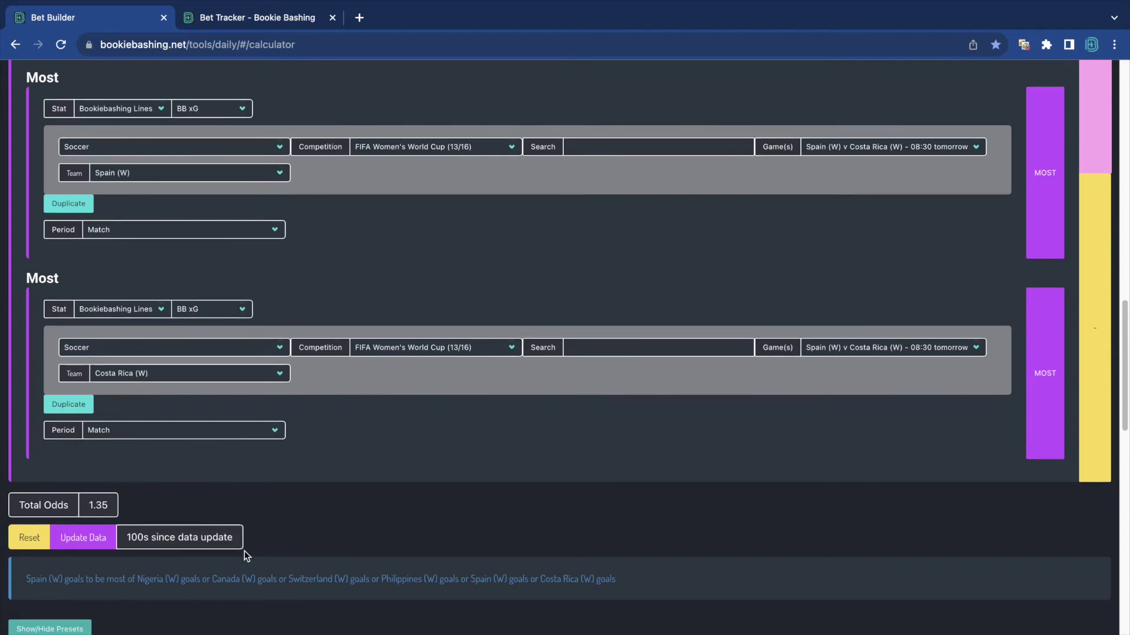
scroll(389, 482, up, 16)
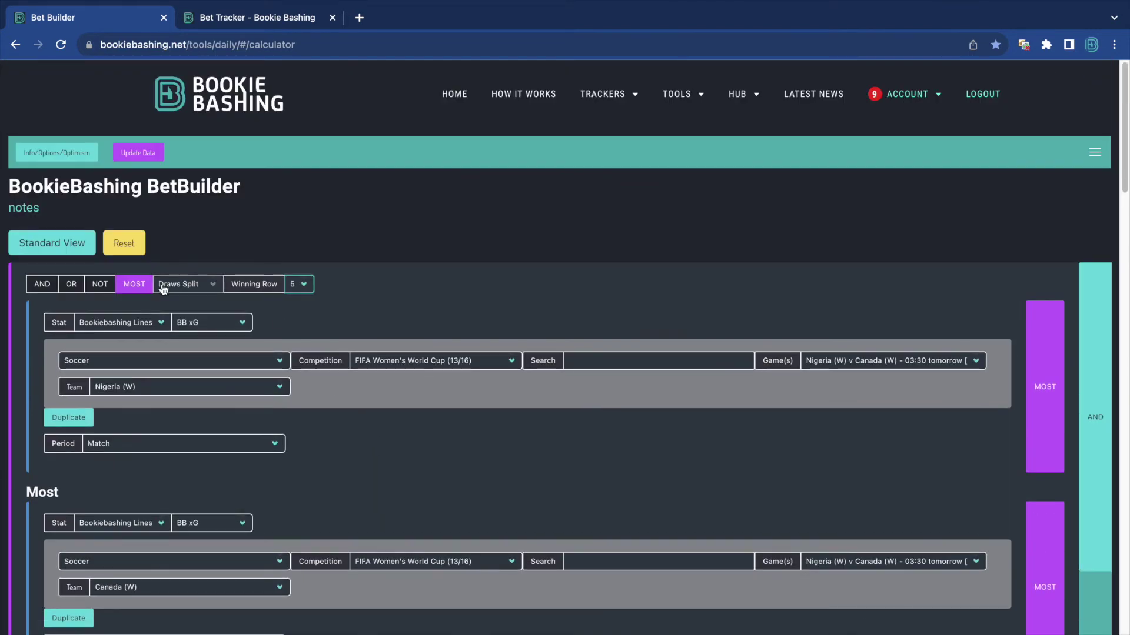
click(163, 288)
Step: Return the MOST group to Clear Winner and check the Total Odds of 1.47
click(176, 267)
scroll(215, 317, down, 10)
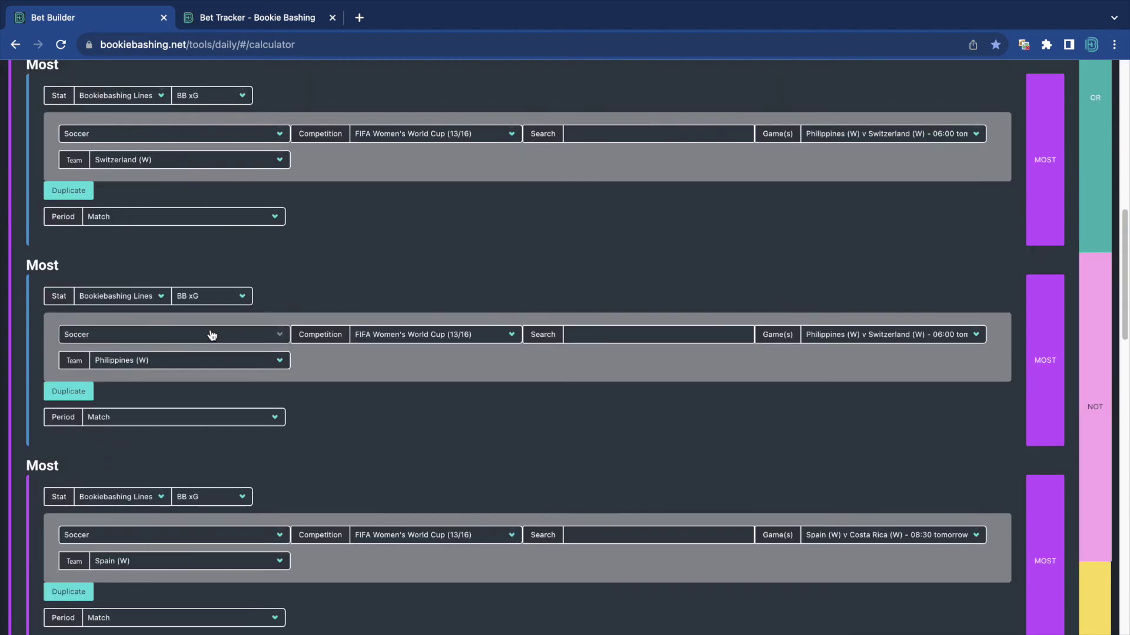
scroll(212, 335, down, 6)
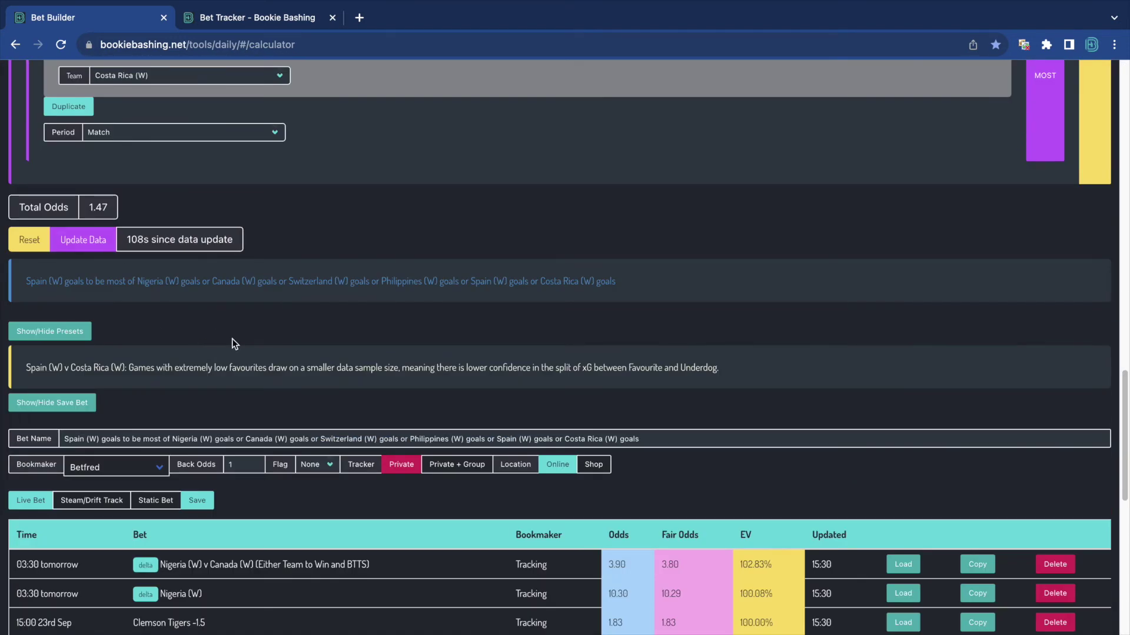
scroll(328, 219, up, 2)
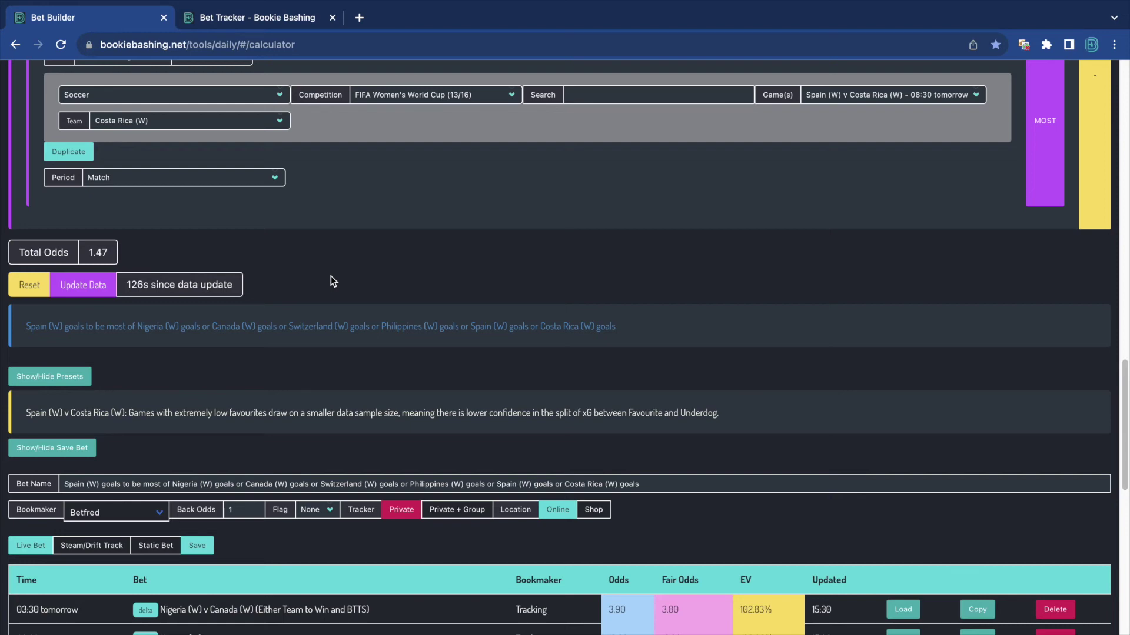
scroll(284, 177, up, 7)
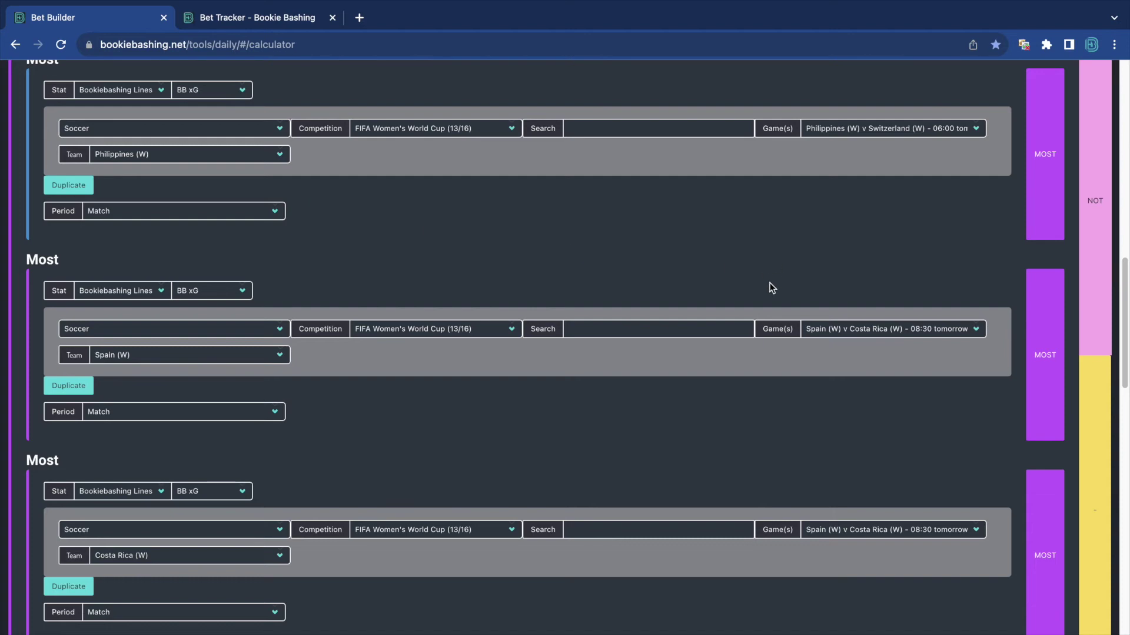
scroll(771, 287, up, 7)
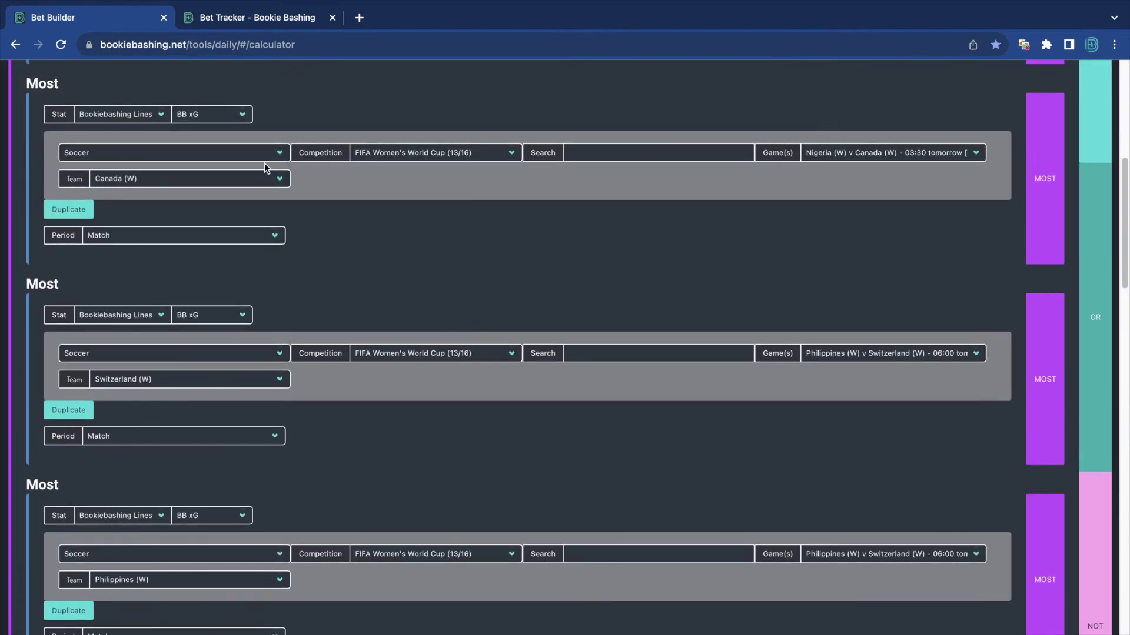
scroll(830, 206, up, 3)
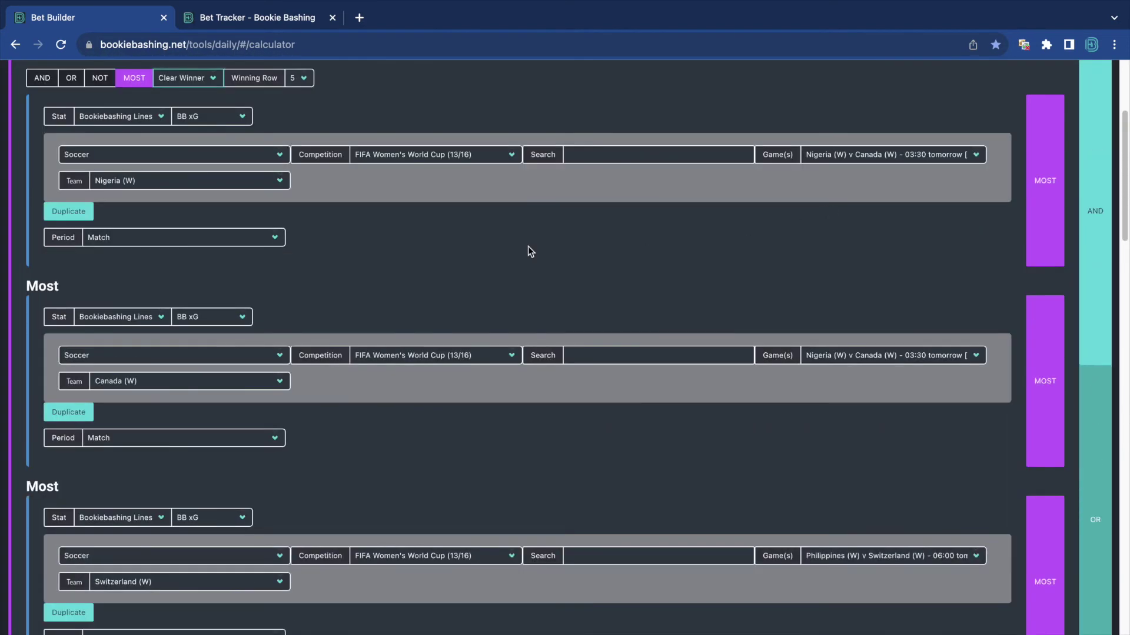
click(232, 239)
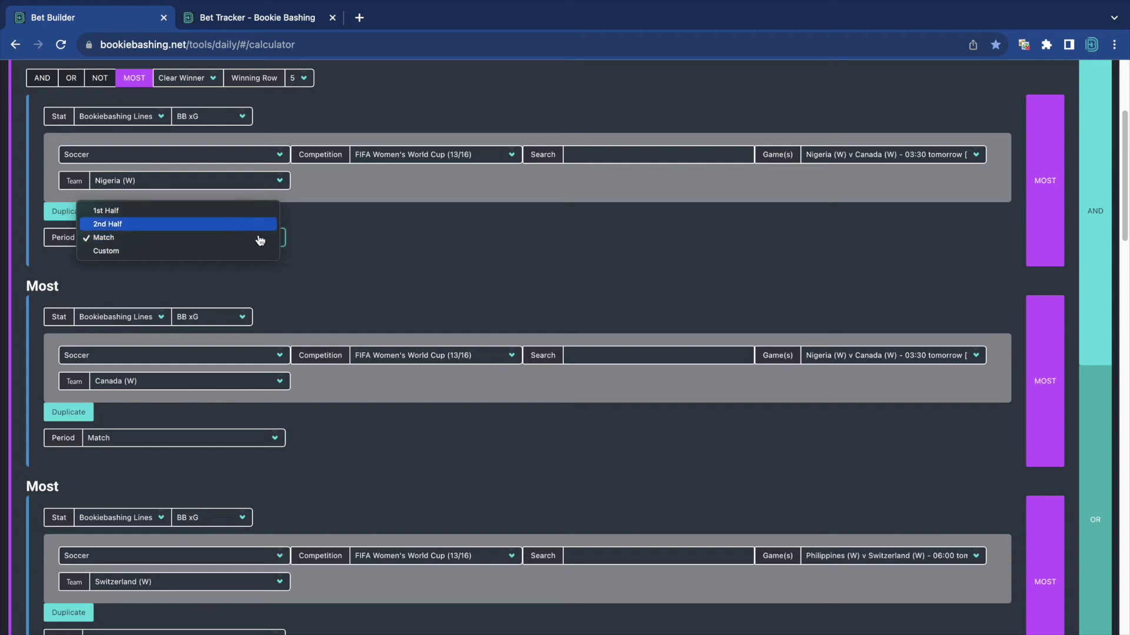
click(435, 276)
scroll(393, 270, up, 2)
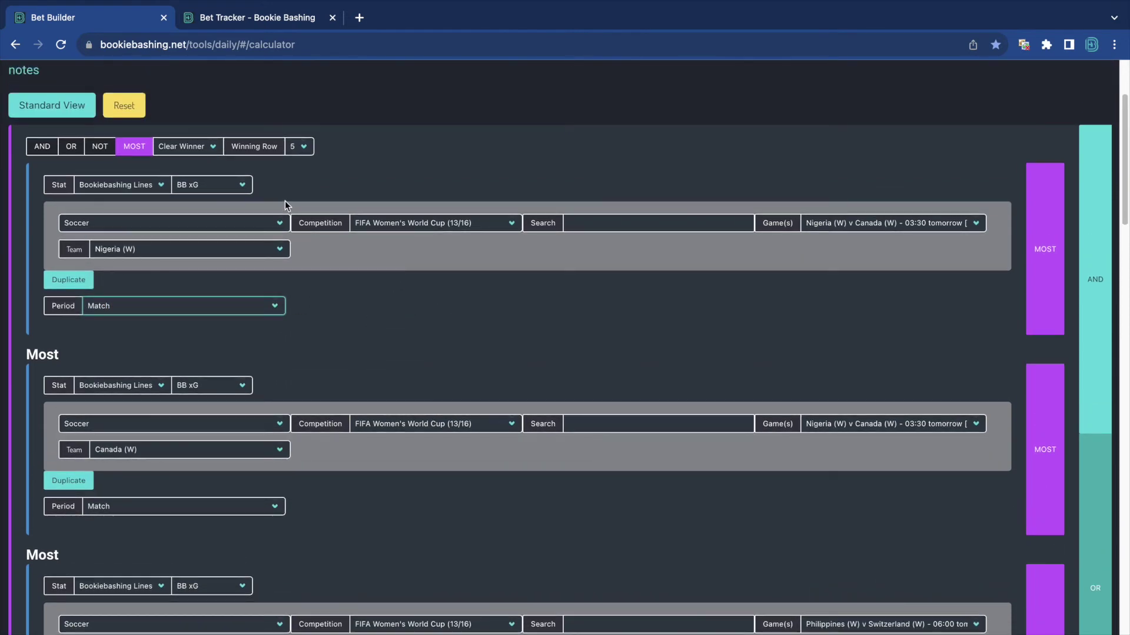
scroll(270, 194, up, 2)
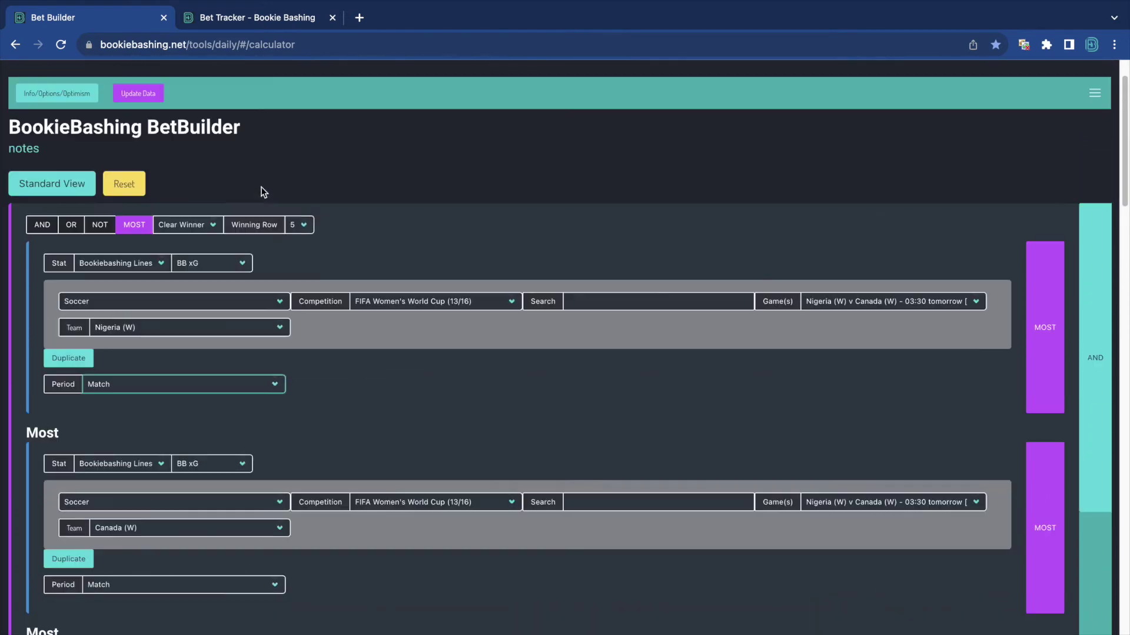
scroll(486, 234, down, 3)
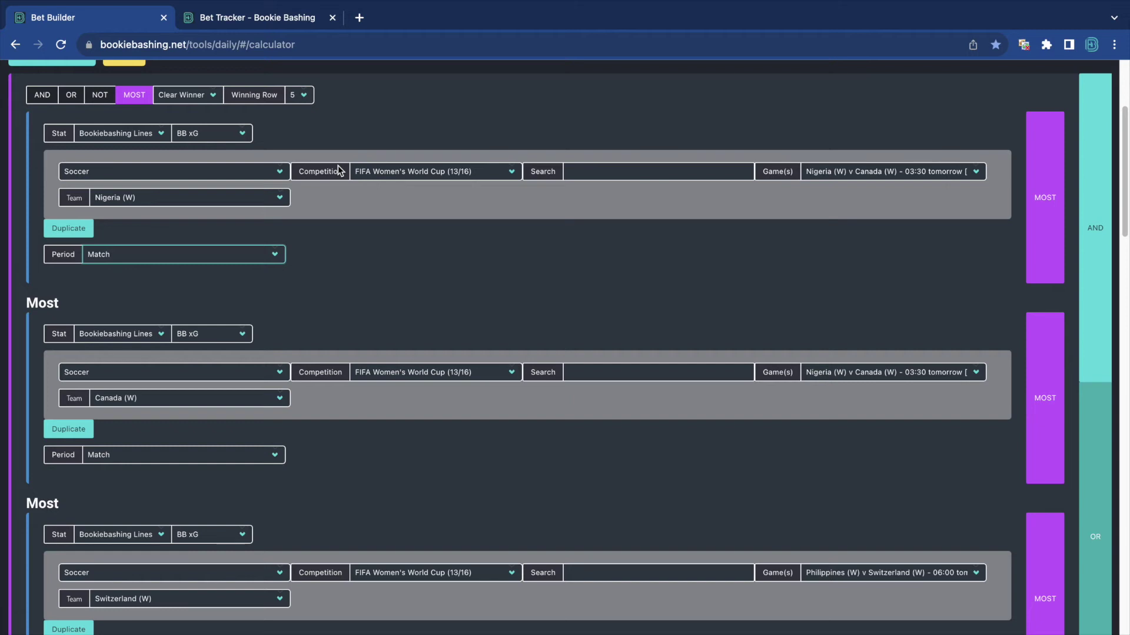
scroll(553, 224, up, 2)
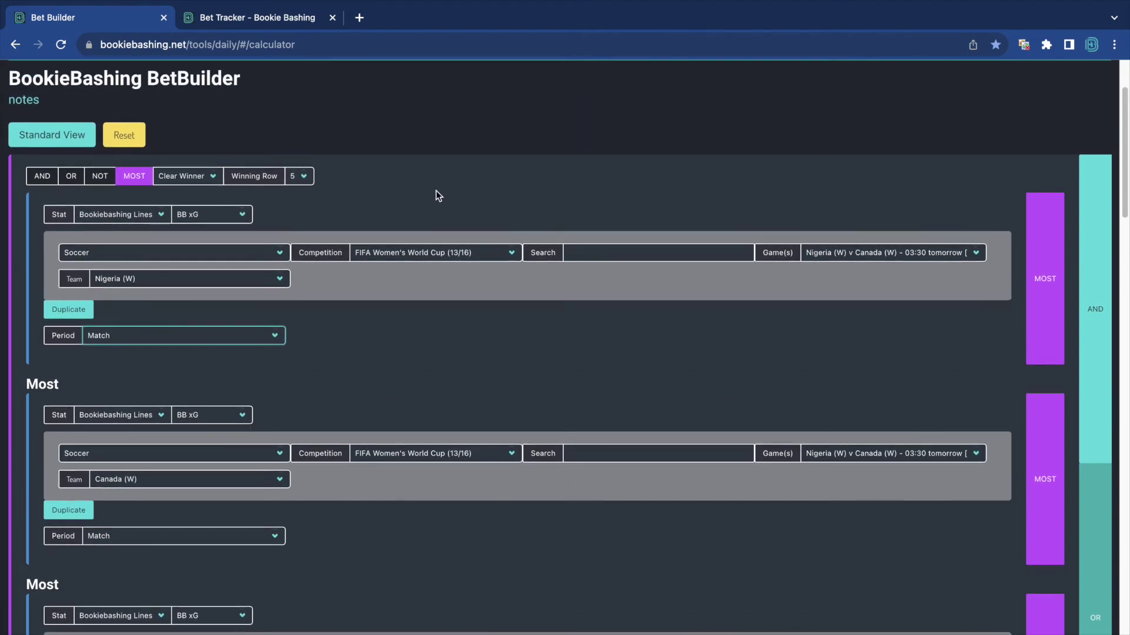
scroll(436, 191, up, 2)
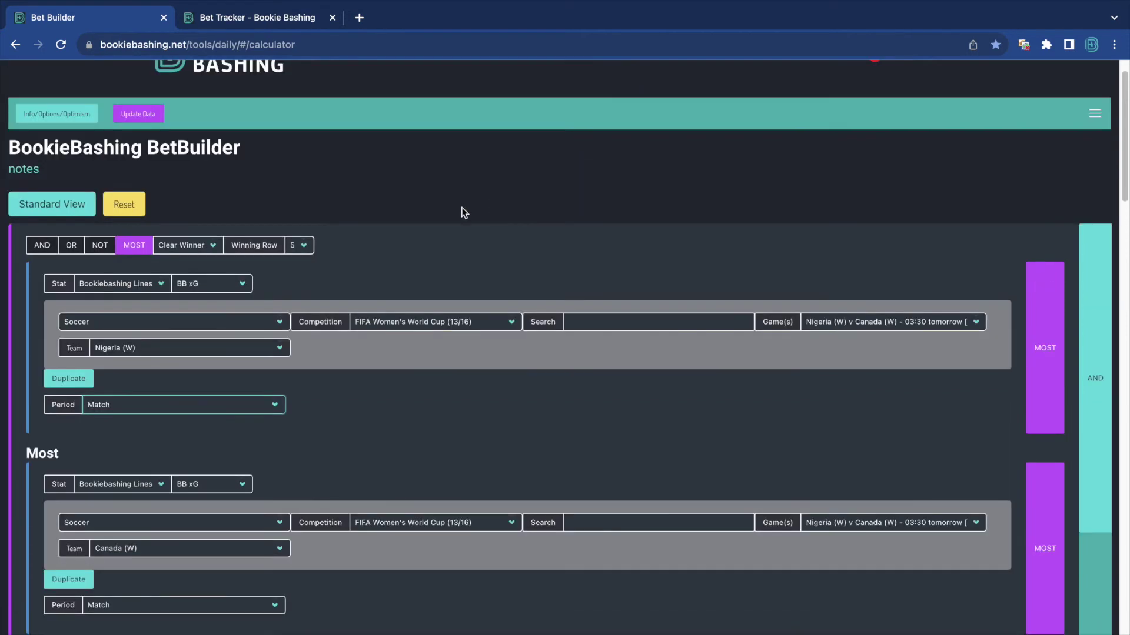
Step: Reset to one Static Variable Basic block at odds 2, then add a second AND condition
click(130, 207)
click(129, 246)
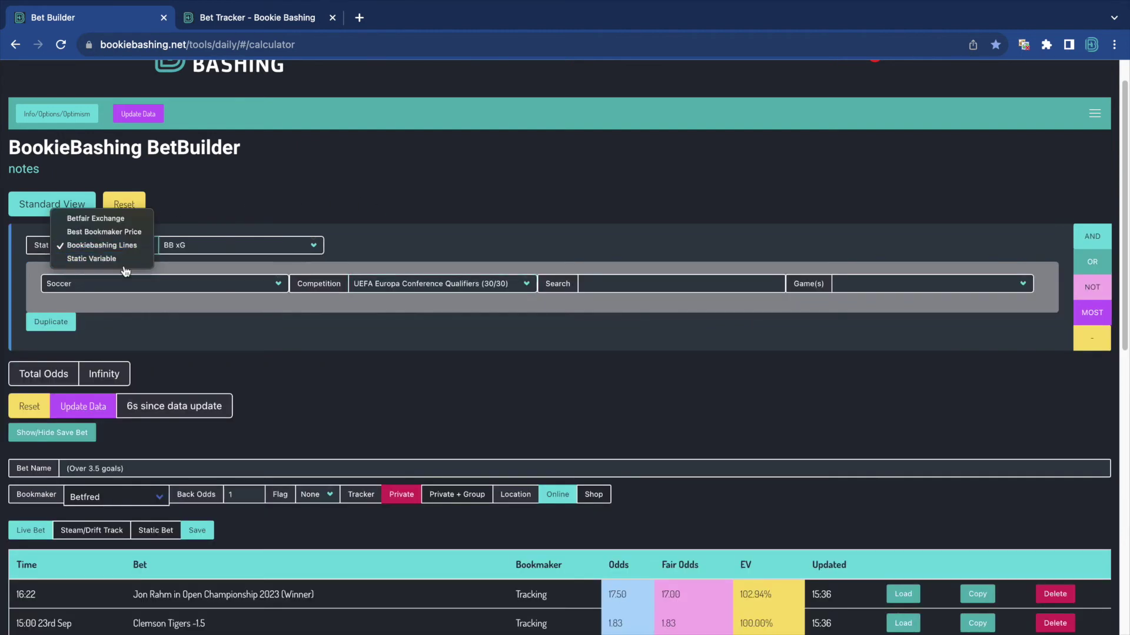
click(125, 266)
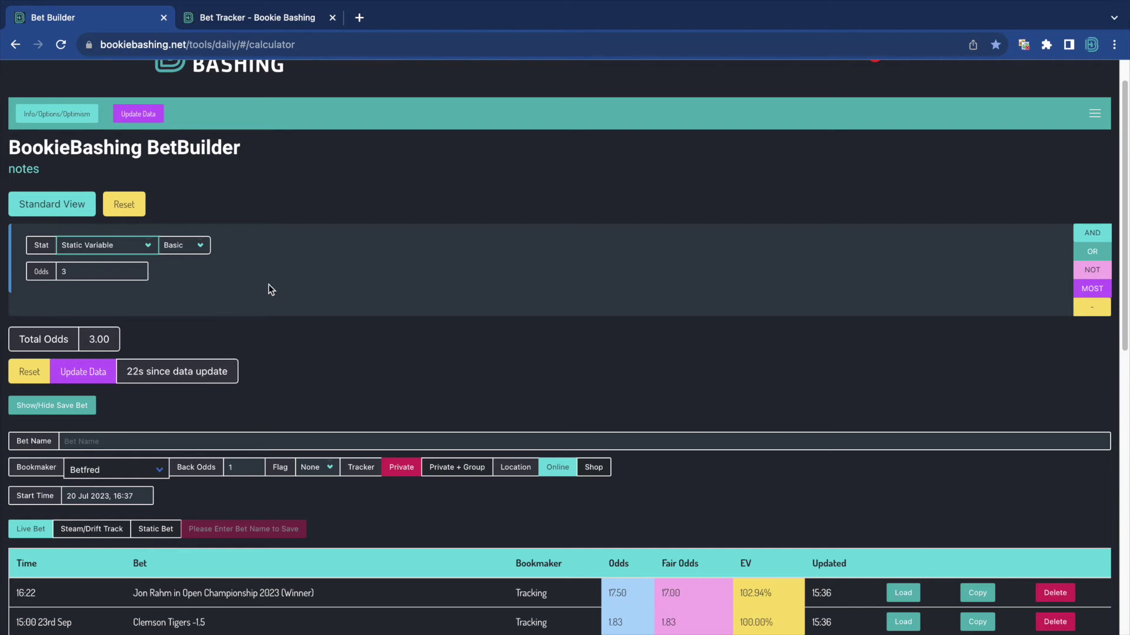
click(86, 274)
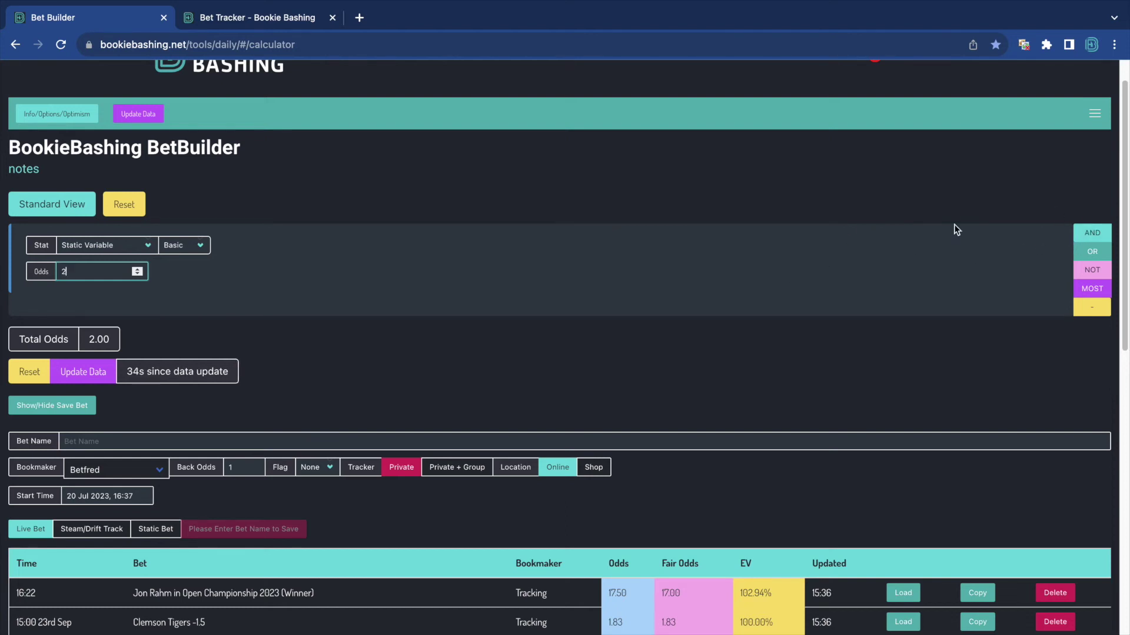
click(1093, 235)
click(153, 406)
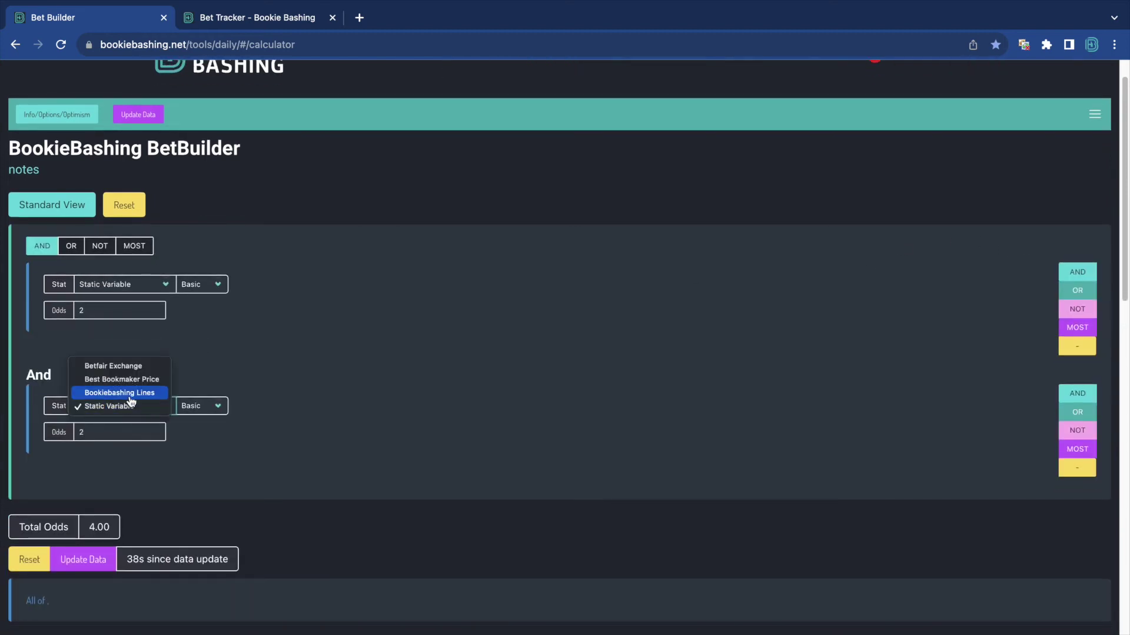
click(121, 393)
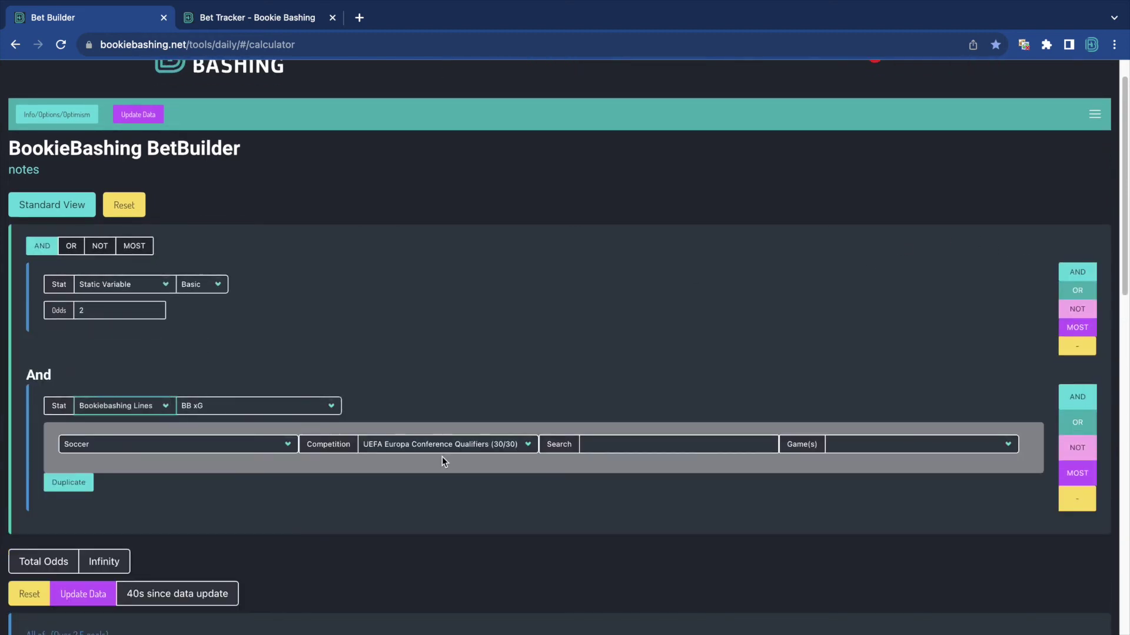
click(524, 445)
click(424, 455)
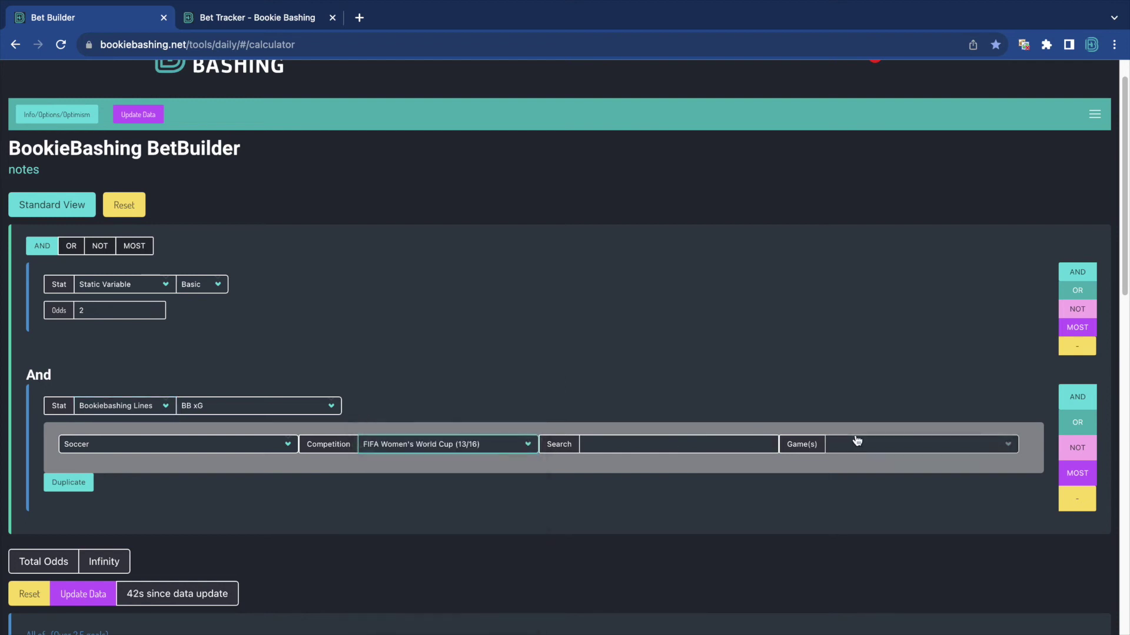
click(857, 441)
click(918, 520)
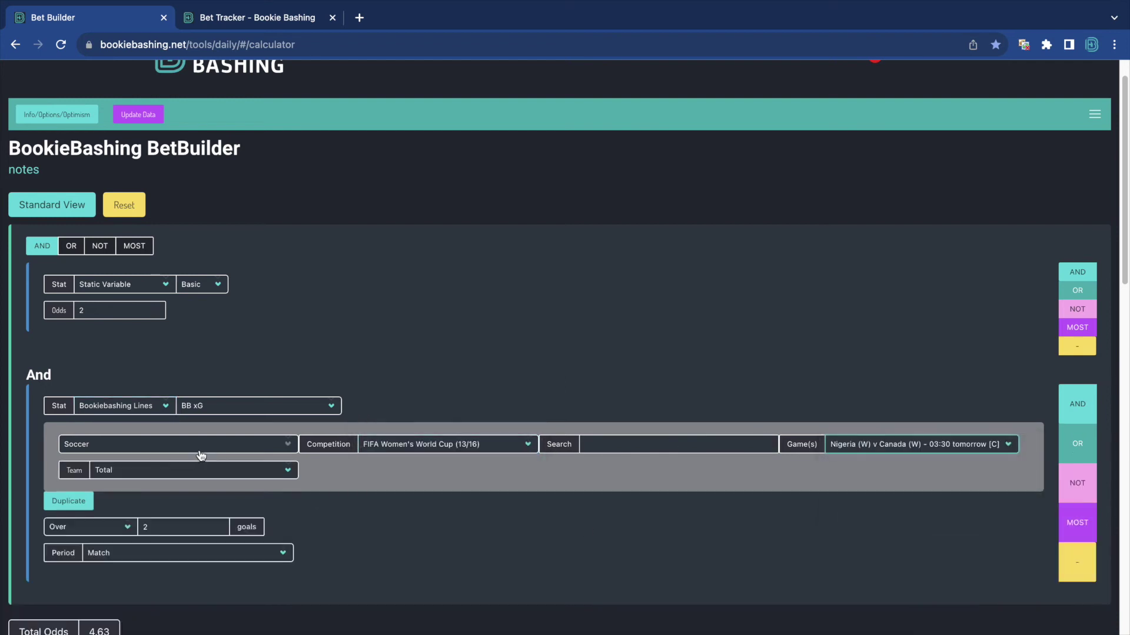
scroll(200, 456, down, 1)
click(177, 452)
click(181, 465)
click(253, 388)
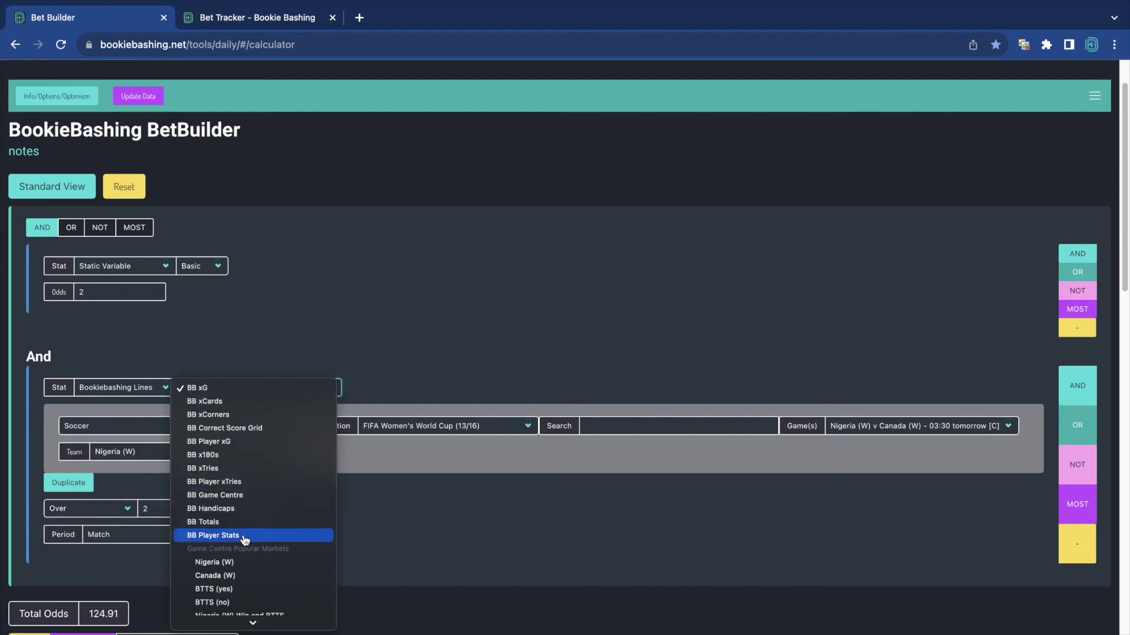
click(247, 562)
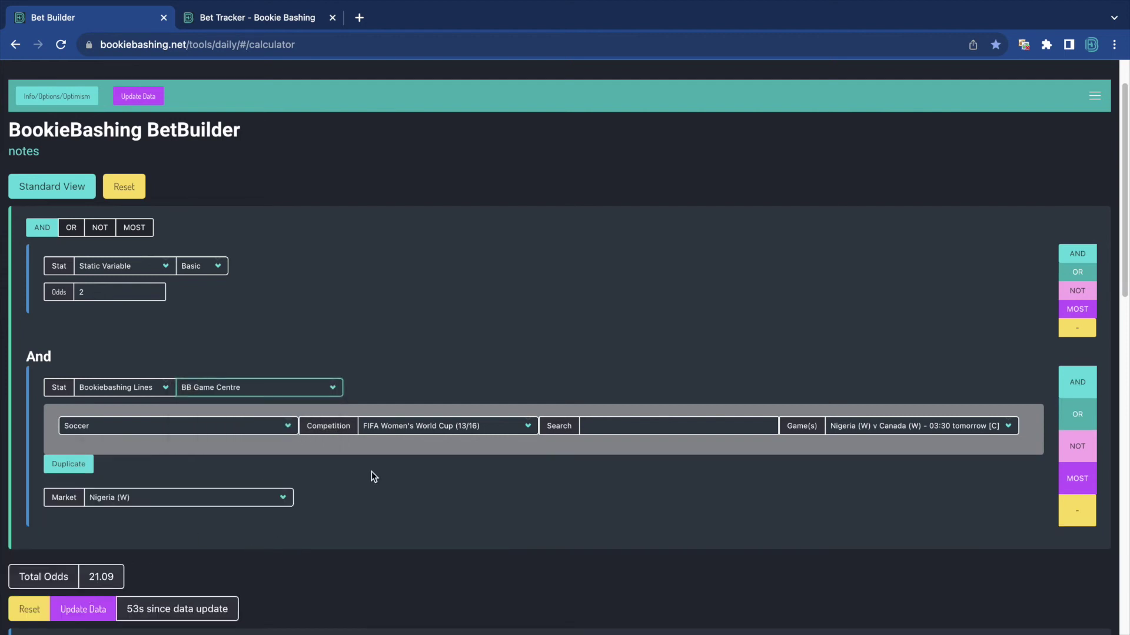
click(1071, 513)
Step: Change the Static Variable calculation from Basic to Poisson
click(194, 228)
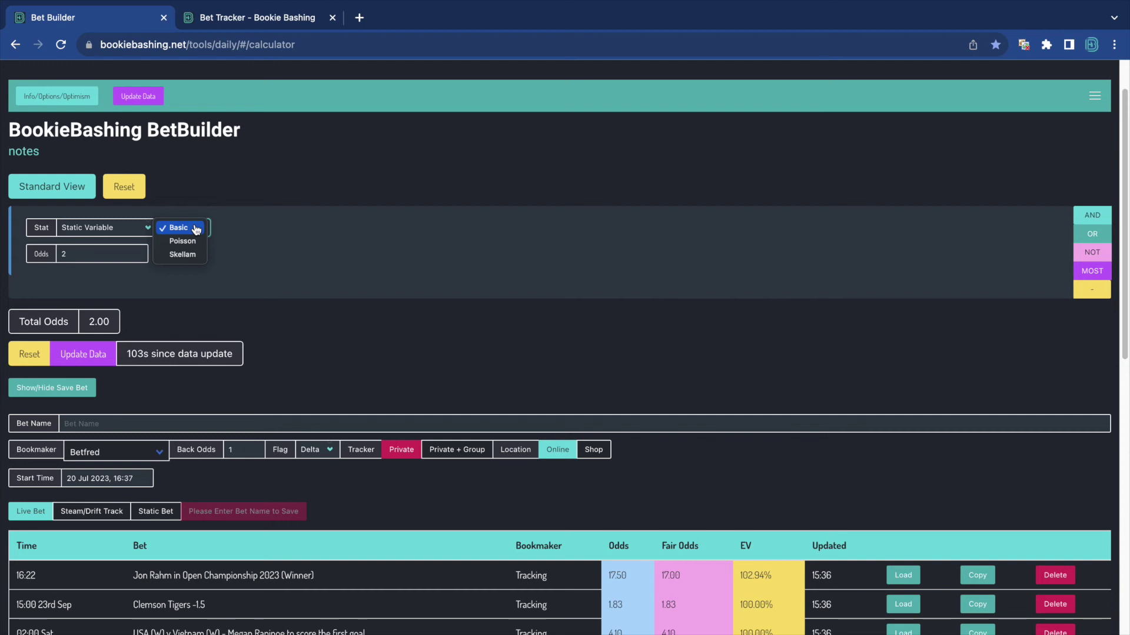
click(192, 240)
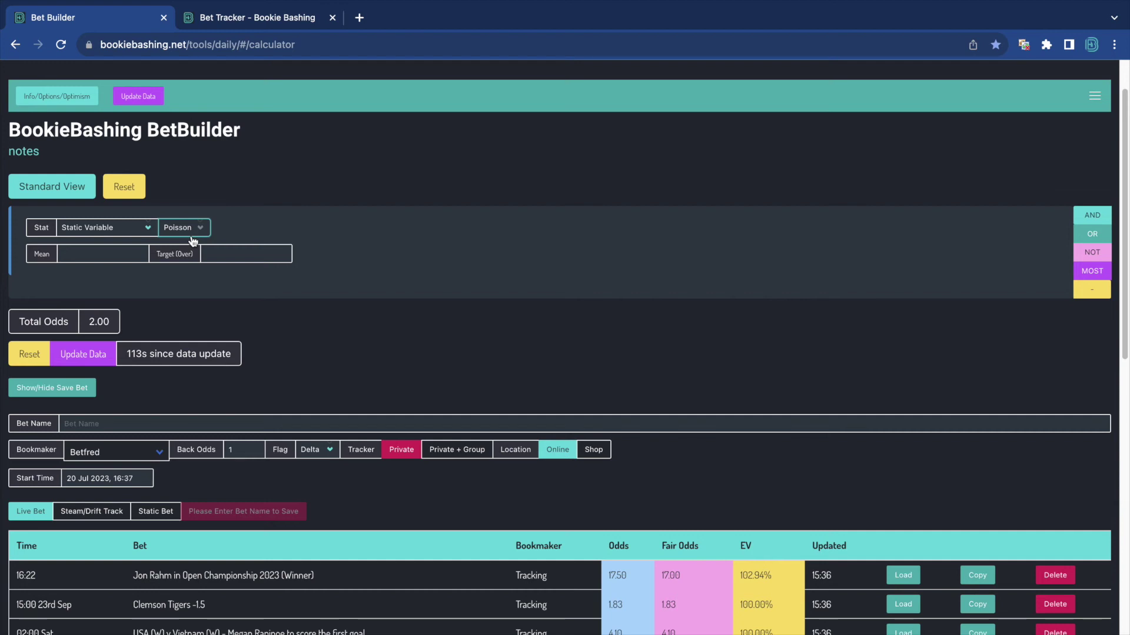
Step: Enter Poisson Mean 2.4 and Target (Over) 2
click(84, 252)
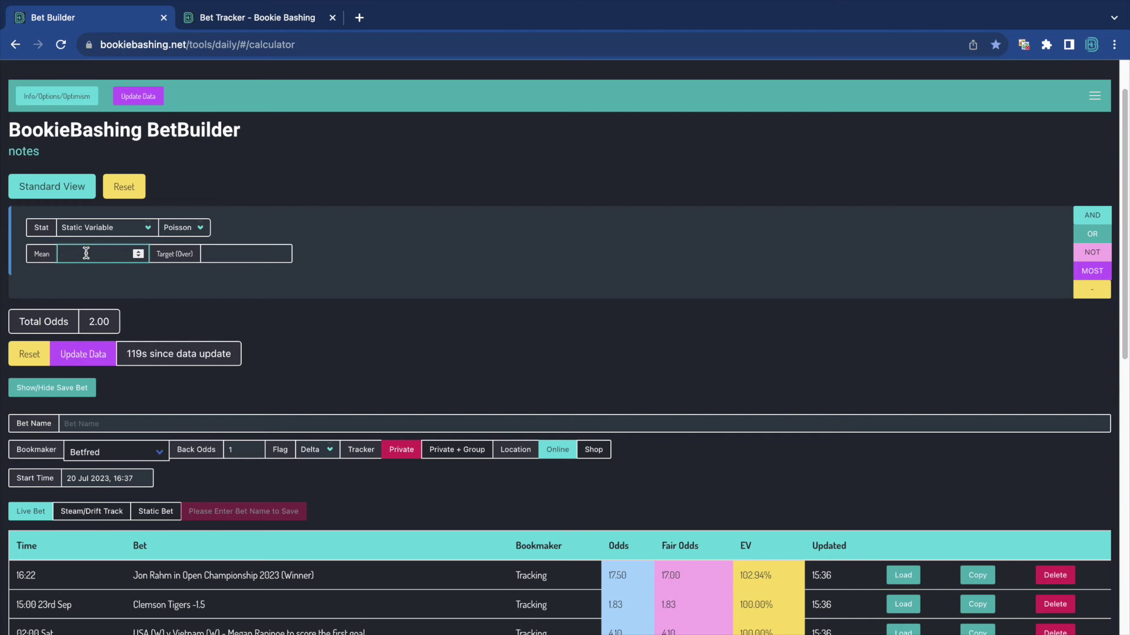
scroll(588, 256, up, 2)
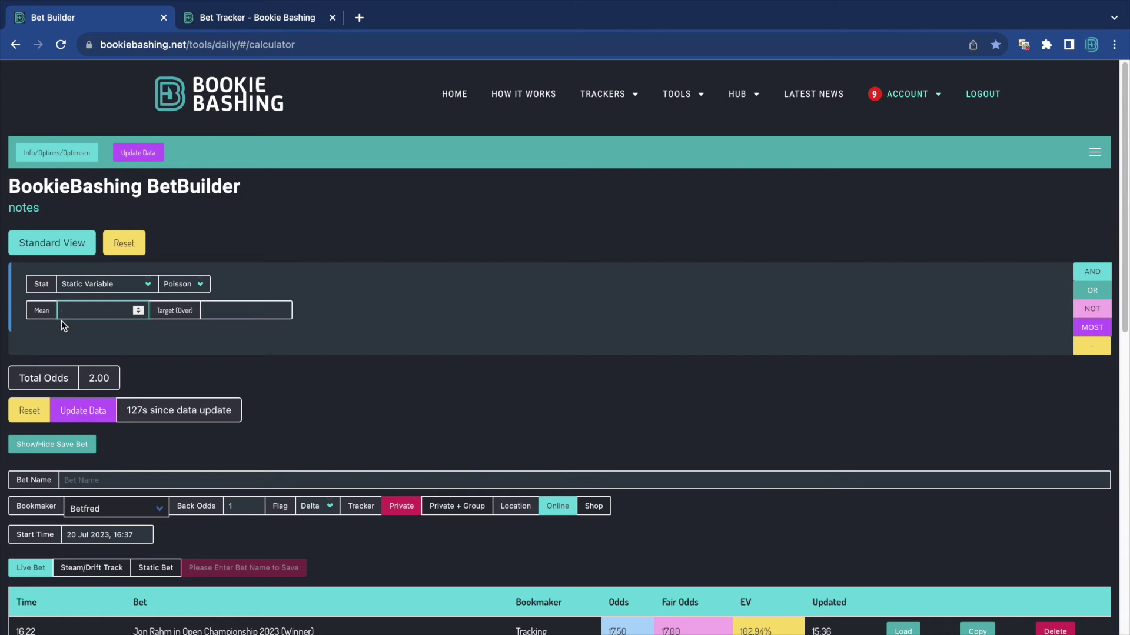
text(2.4)
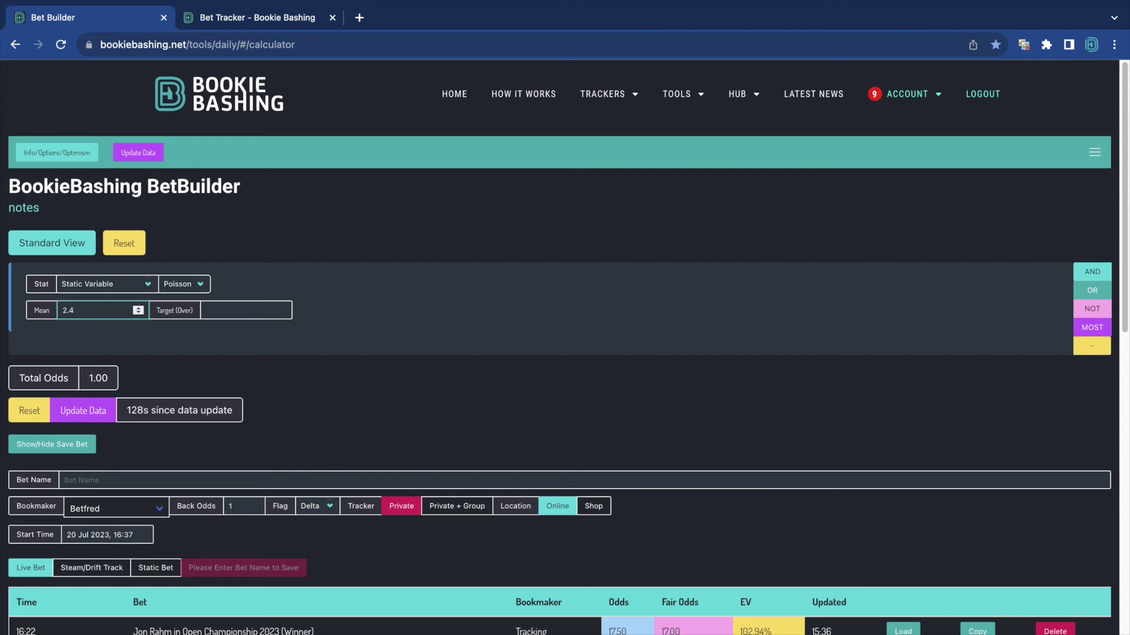
click(233, 314)
text(2)
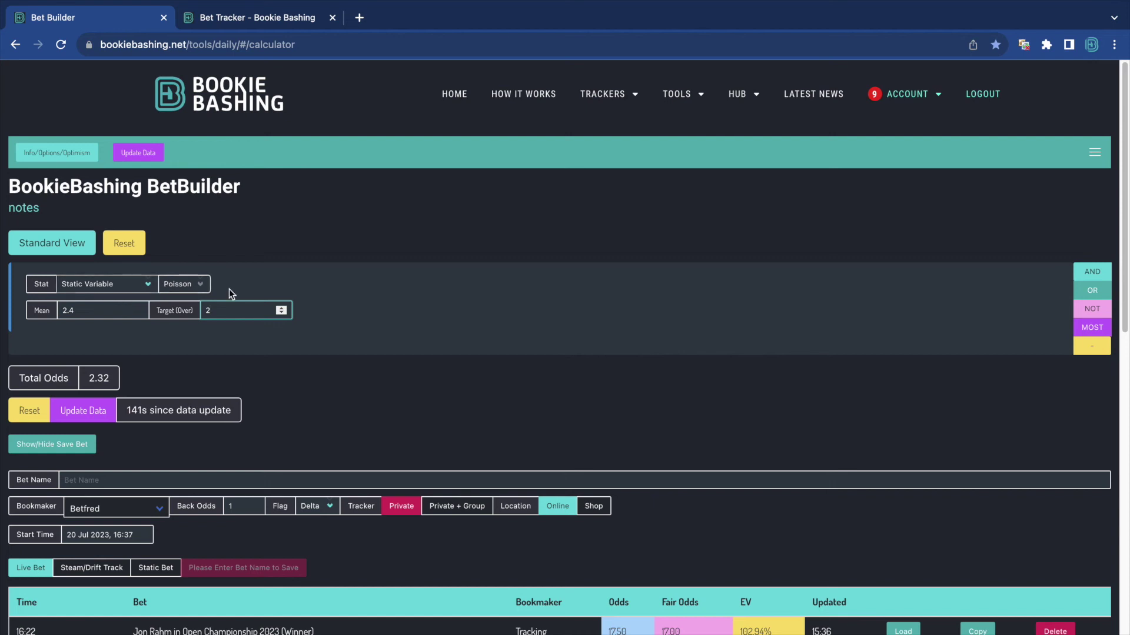
click(186, 286)
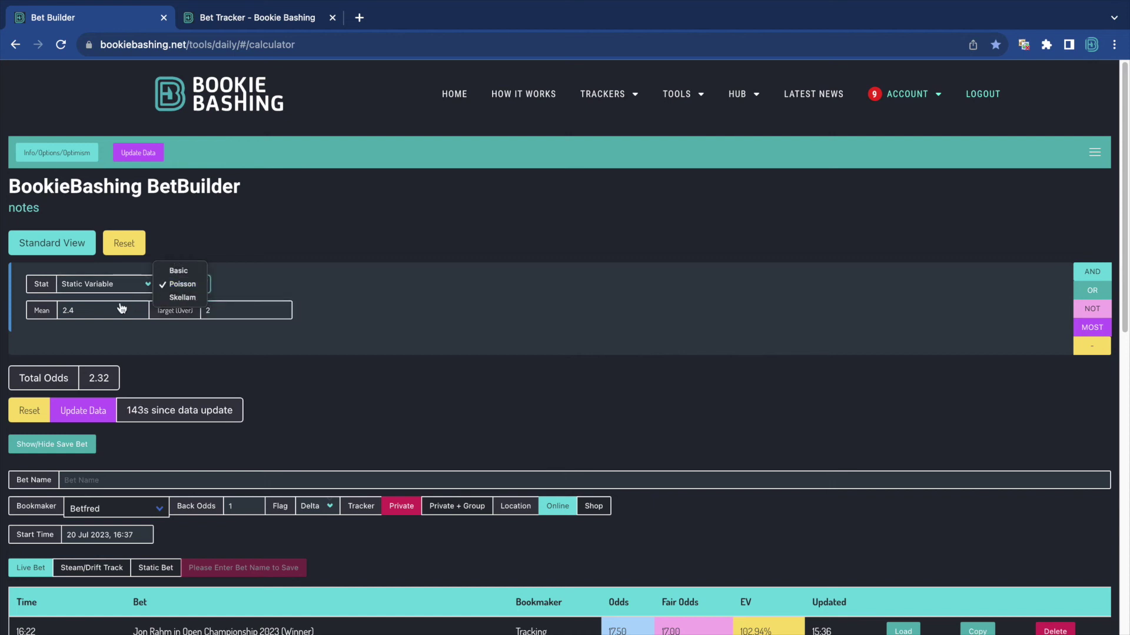
Step: Switch to Skellam with Participant 0 at 2.4 and Participant 1 at 2.6
click(174, 298)
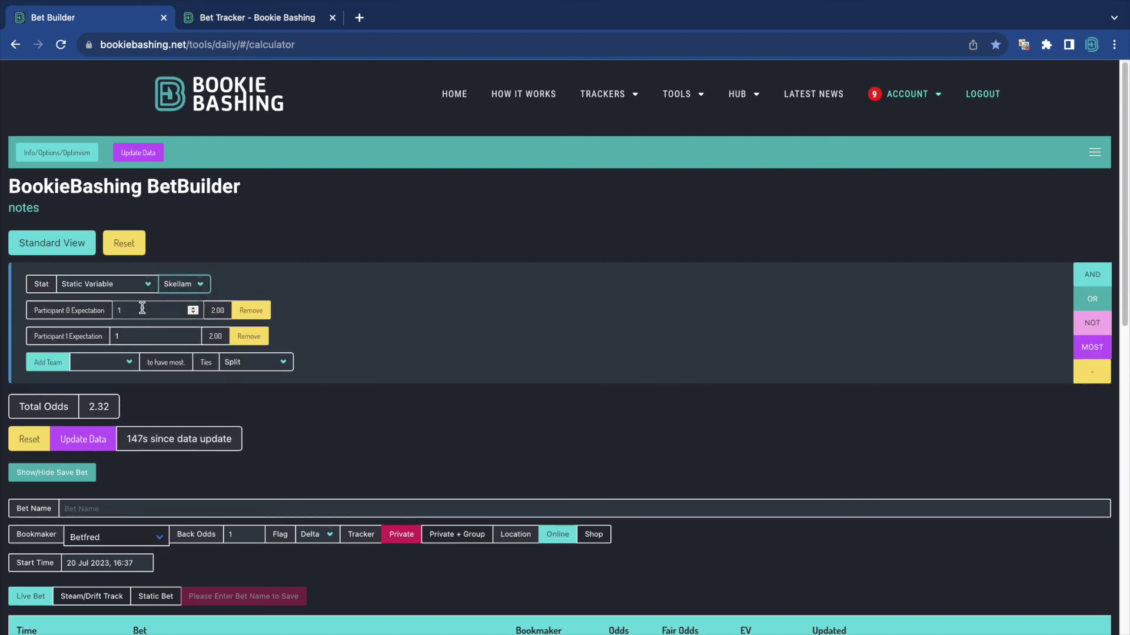
click(139, 311)
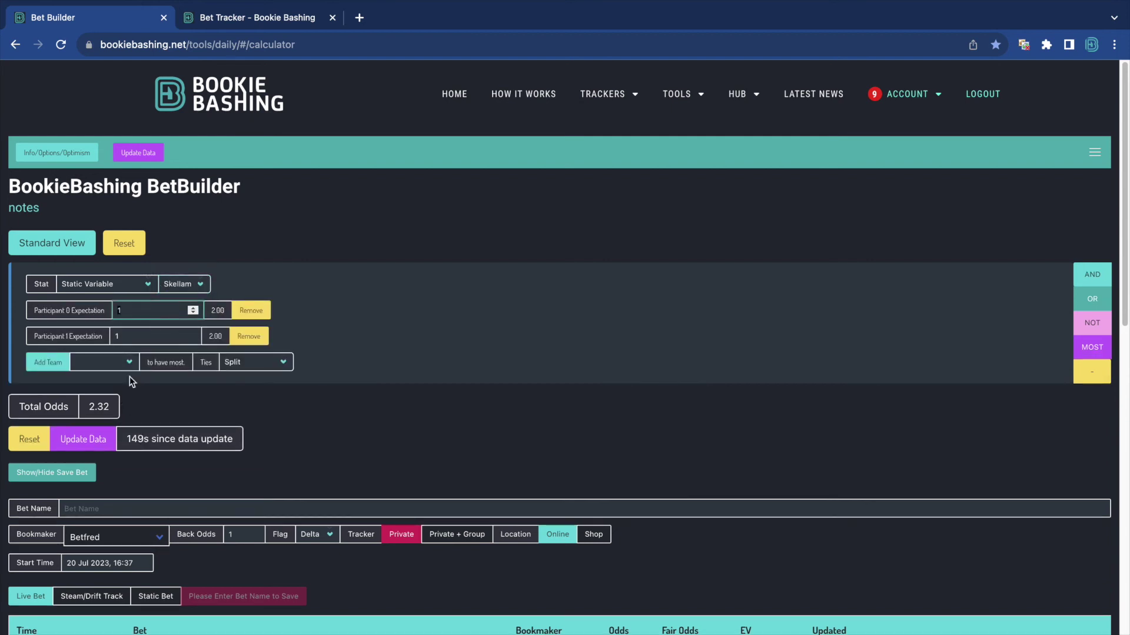
text(2.4)
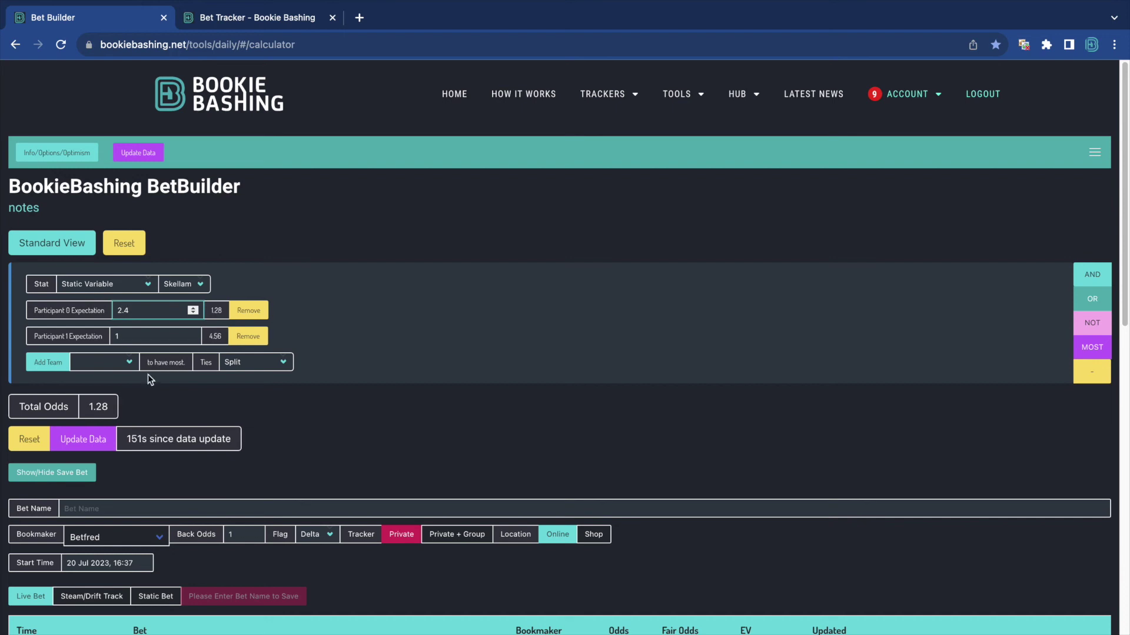
click(39, 329)
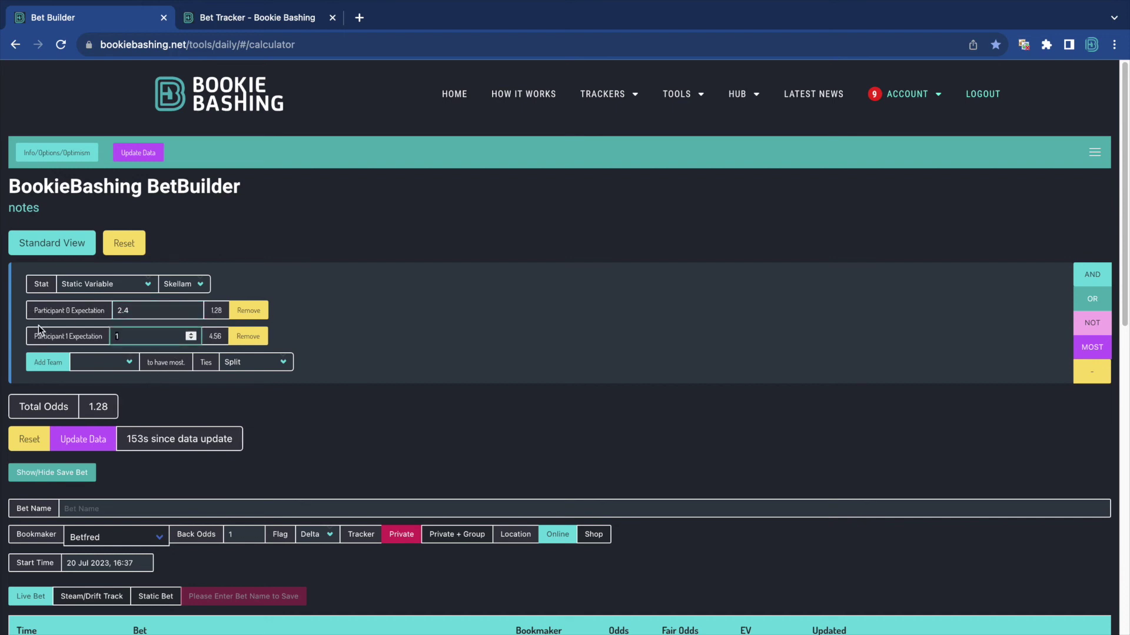
text(2.6)
Step: Add Participant 2 with an expectation of 2.8, leaving ties on Split
click(119, 366)
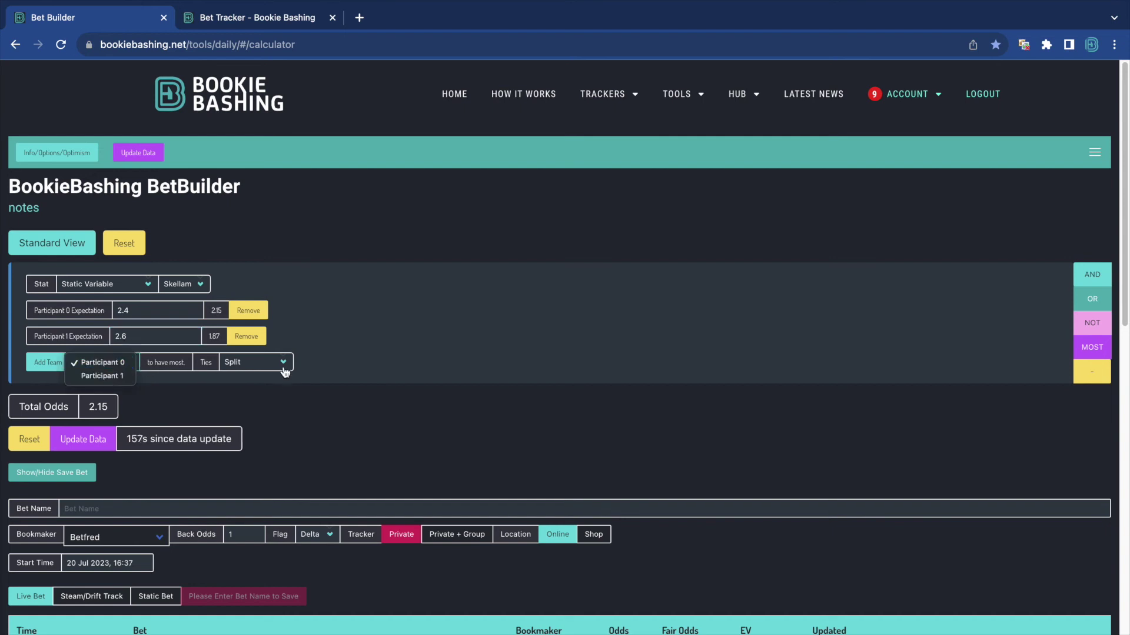
click(56, 364)
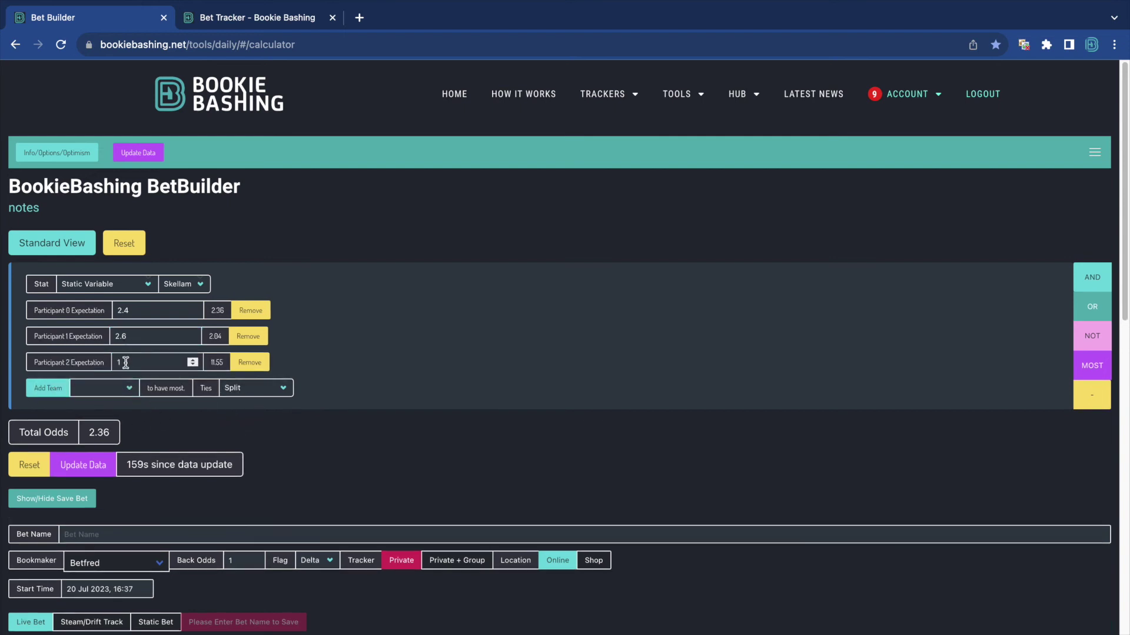
click(125, 363)
text(2.8)
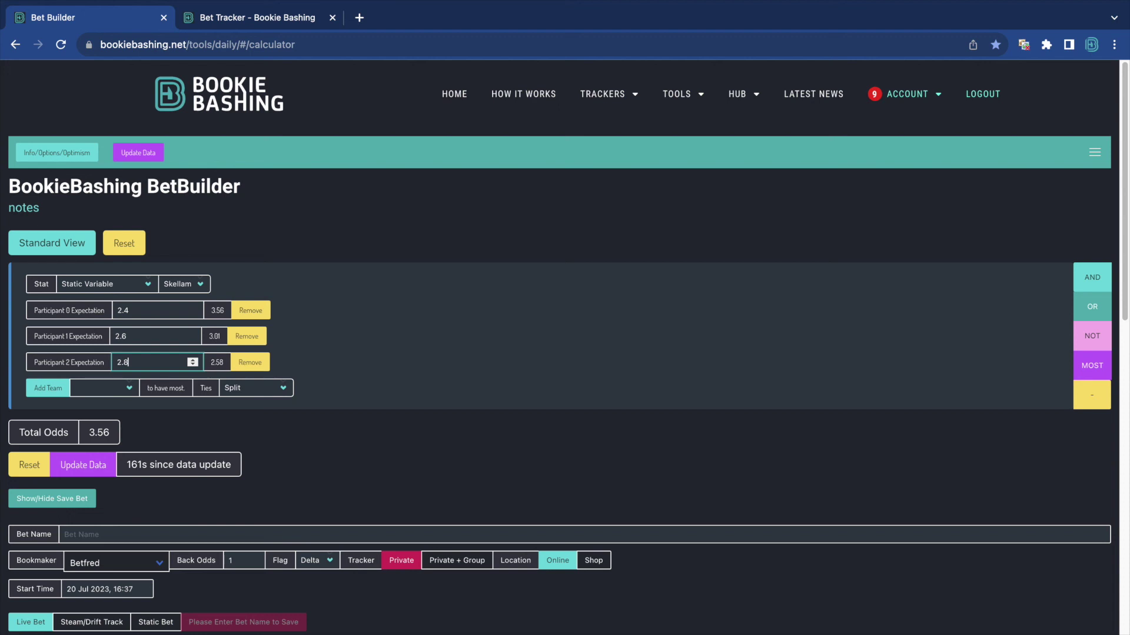
click(241, 390)
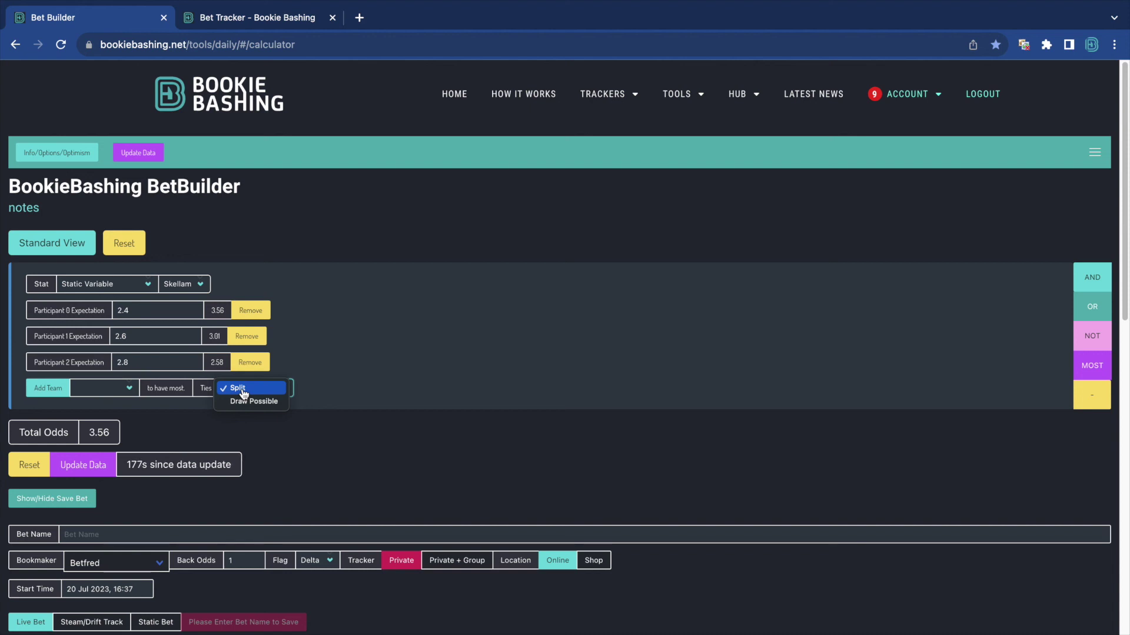
click(253, 389)
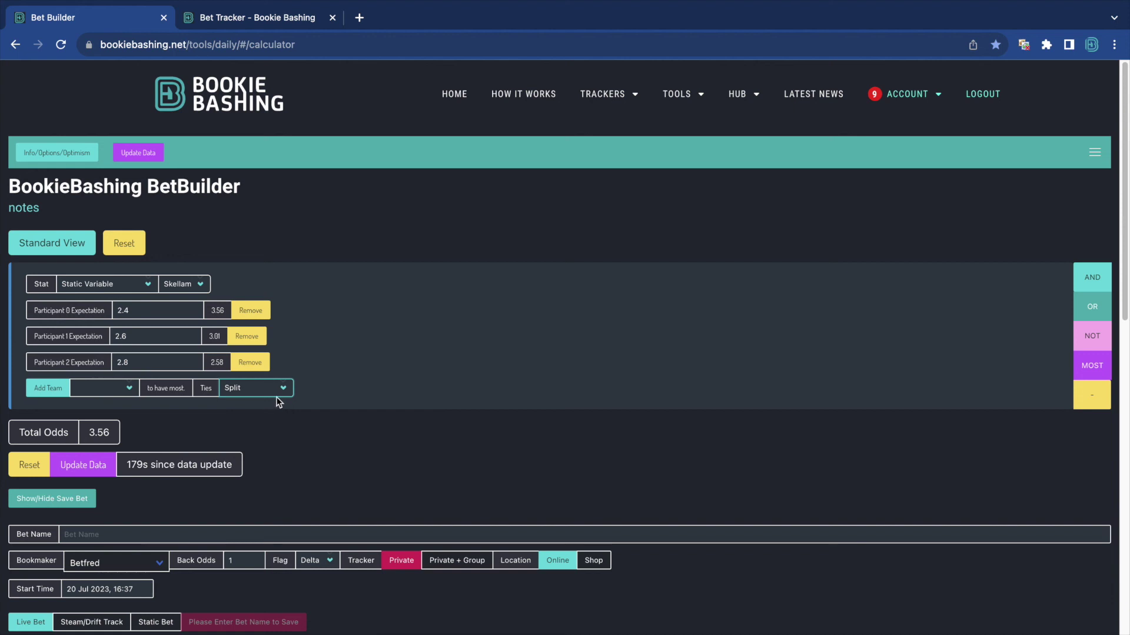
Step: Set ties to Draw Possible and back Participant 2 to have most
click(275, 395)
click(272, 402)
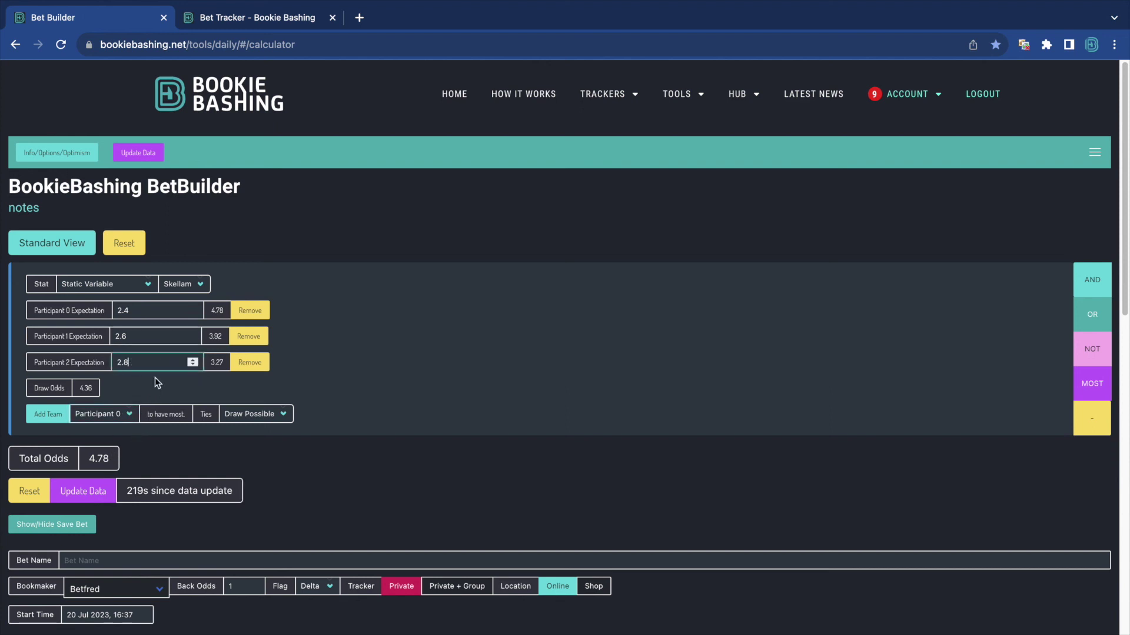
click(128, 415)
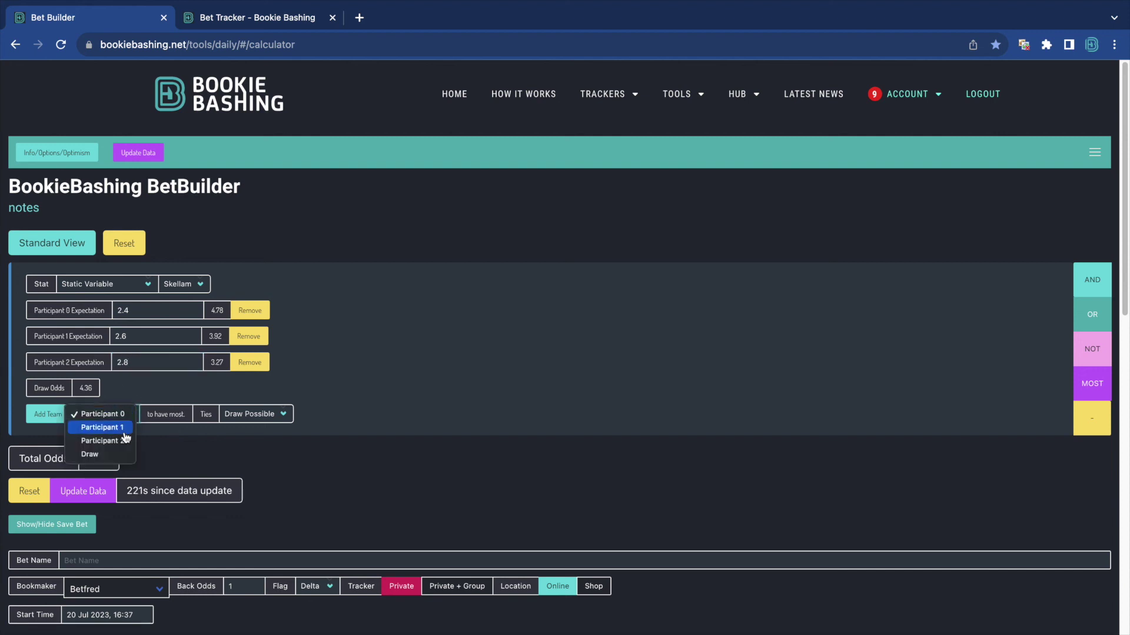
click(97, 441)
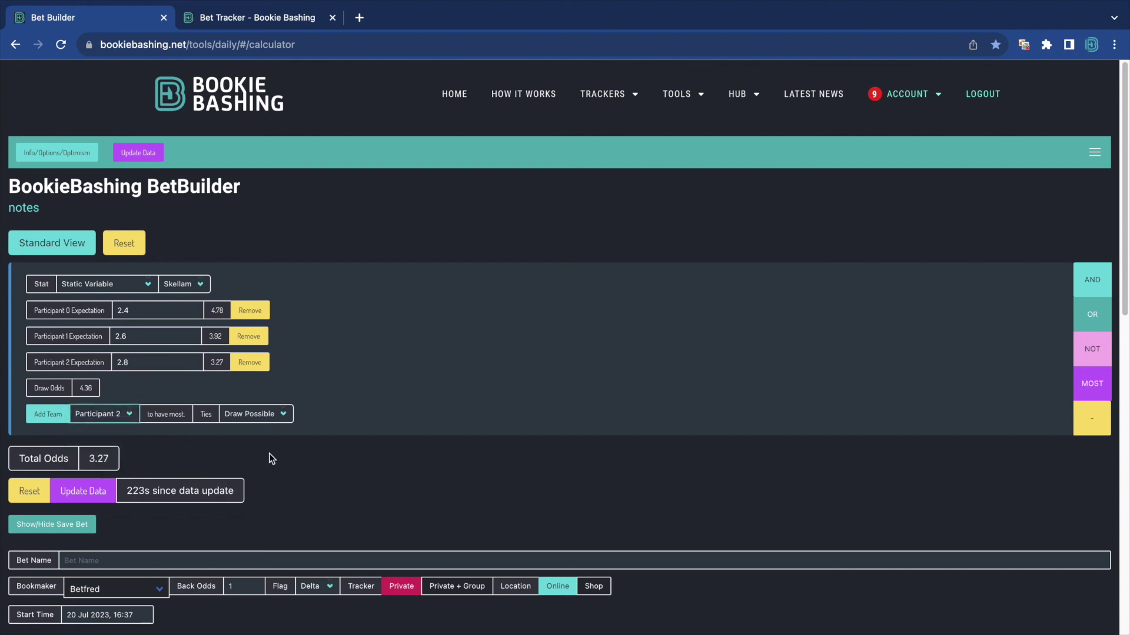